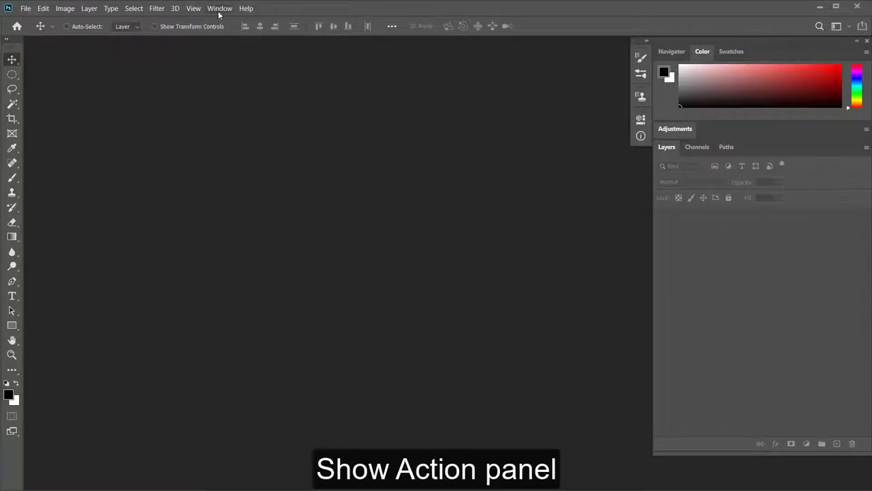
Show the Actions panel and bring up Load Actions to browse the 3D Standing Sketch action files.
click(219, 11)
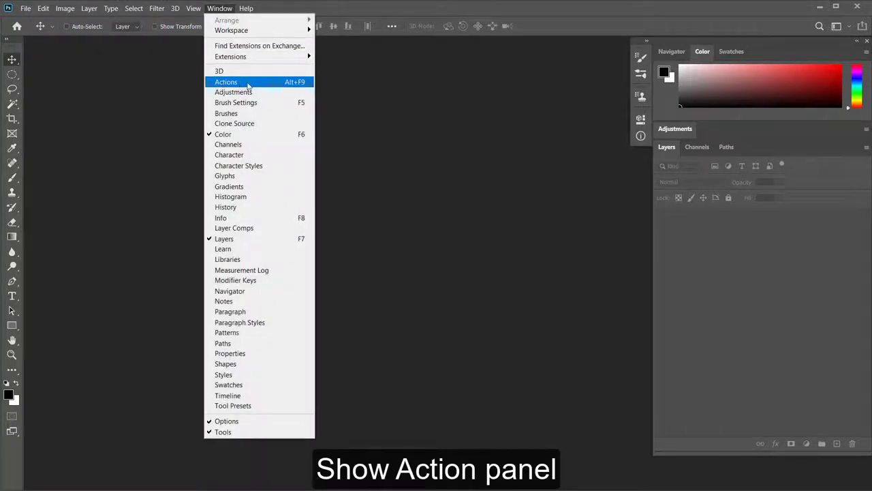
click(251, 83)
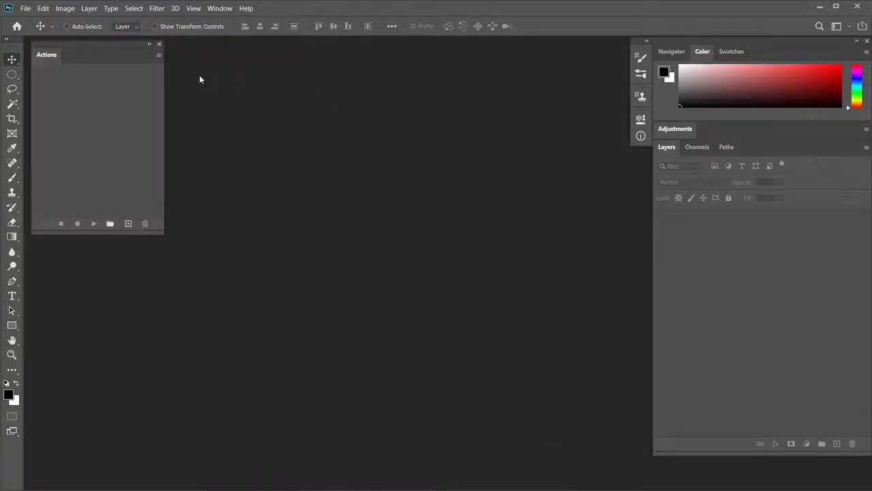
click(158, 56)
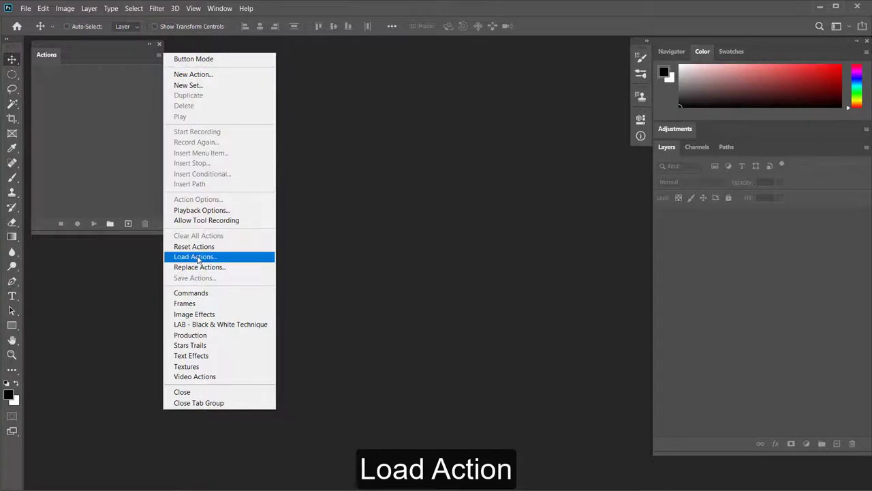
click(226, 257)
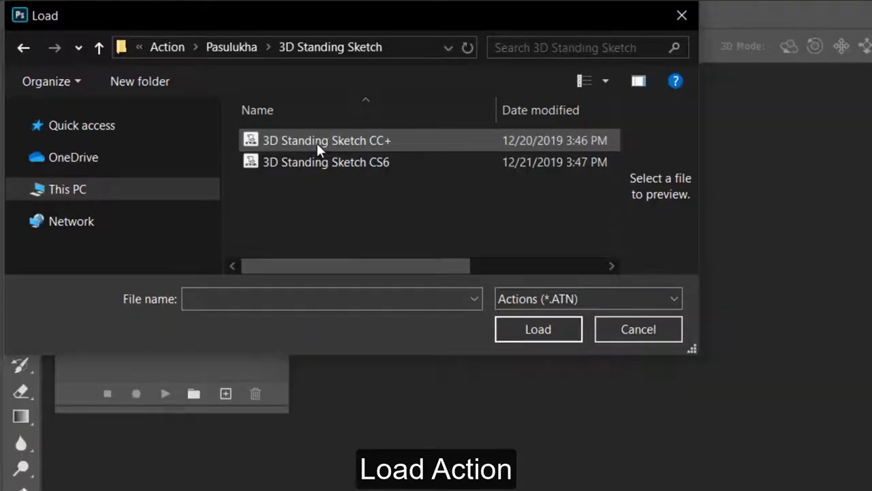
Load the 3D Standing Sketch CC+.atn action set into the Actions panel.
click(345, 143)
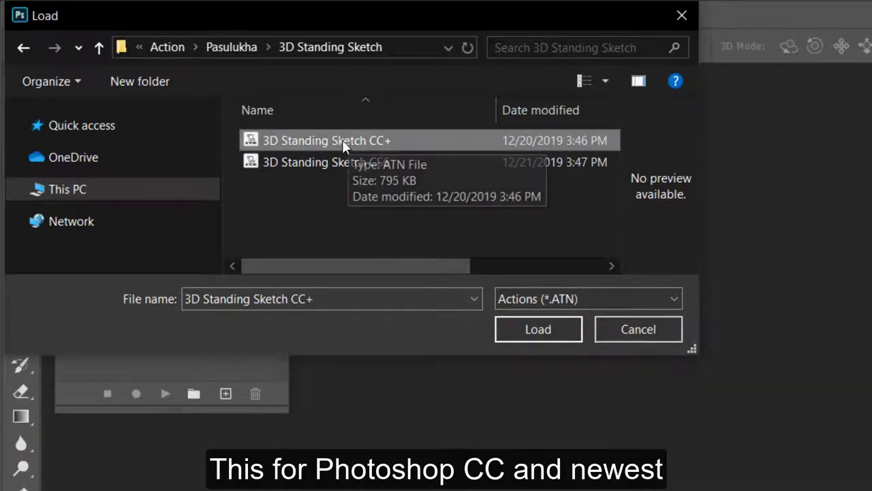
mouse_move(327, 141)
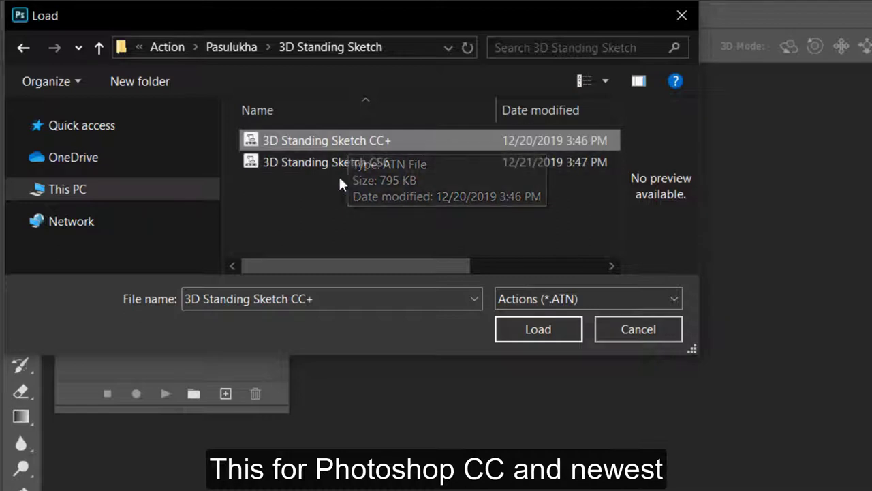
click(319, 164)
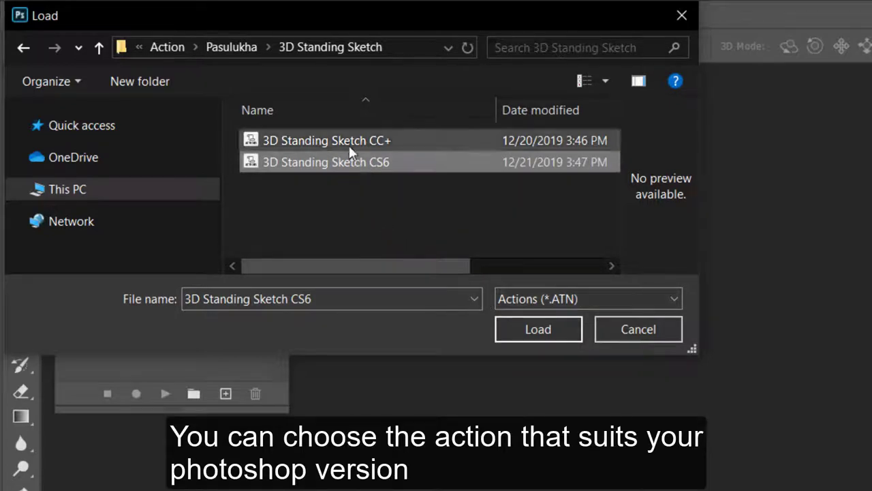
click(349, 145)
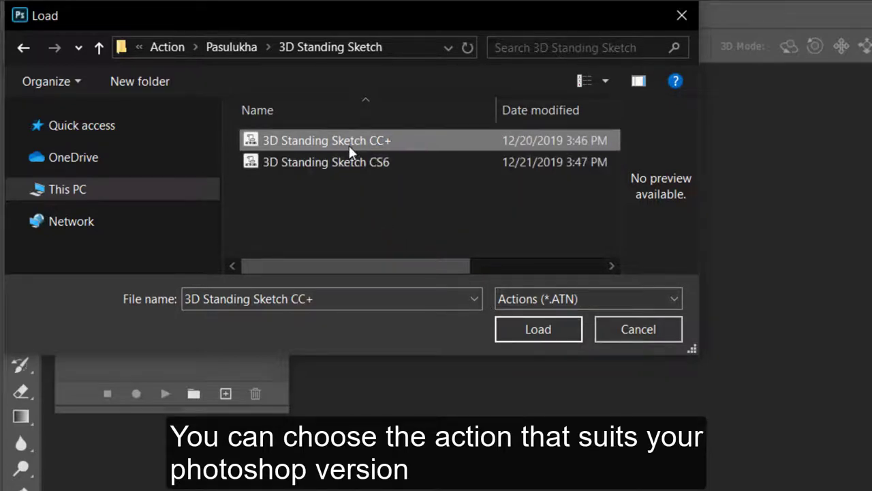
click(517, 334)
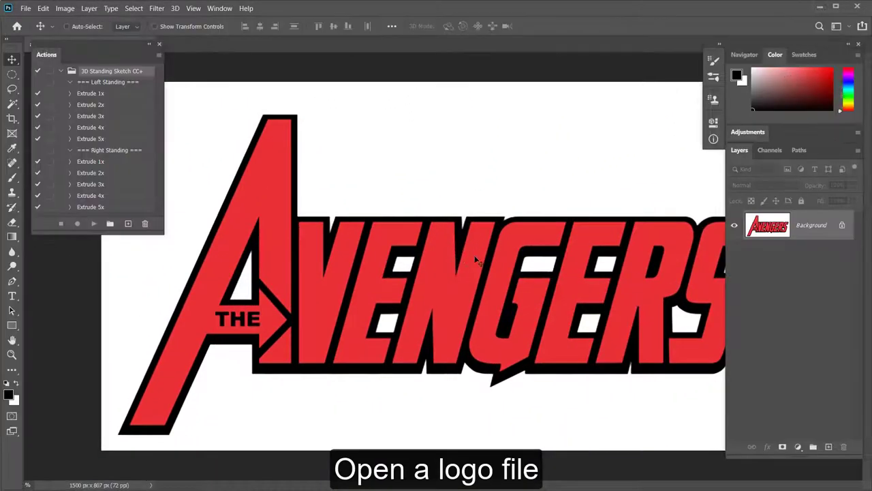
Play Left Standing Extrude 1x on the Avengers logo and view the result full-screen.
click(94, 97)
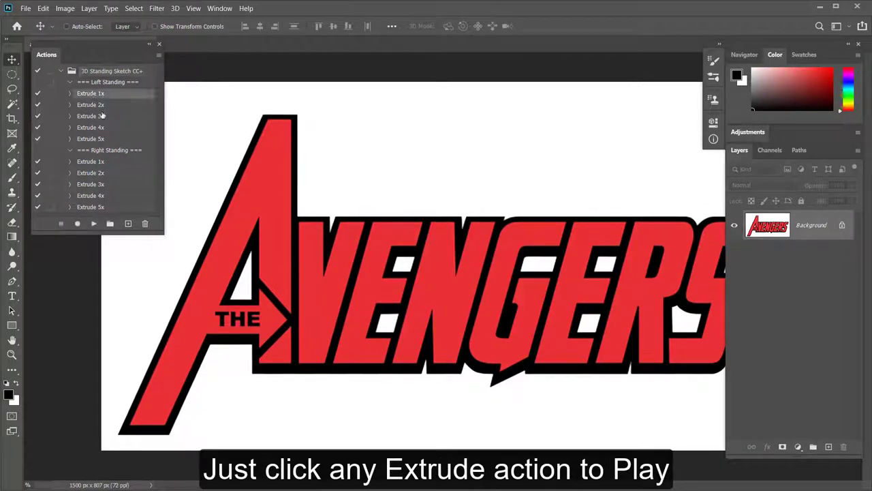
click(94, 223)
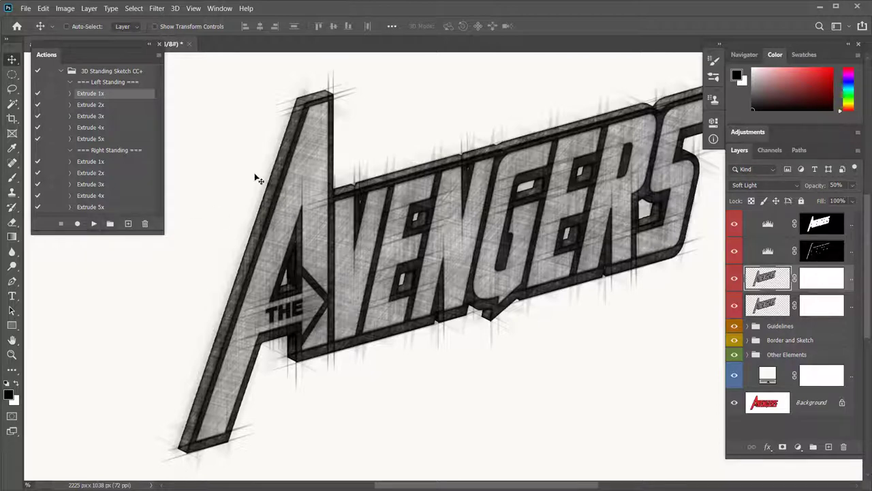
key(Tab)
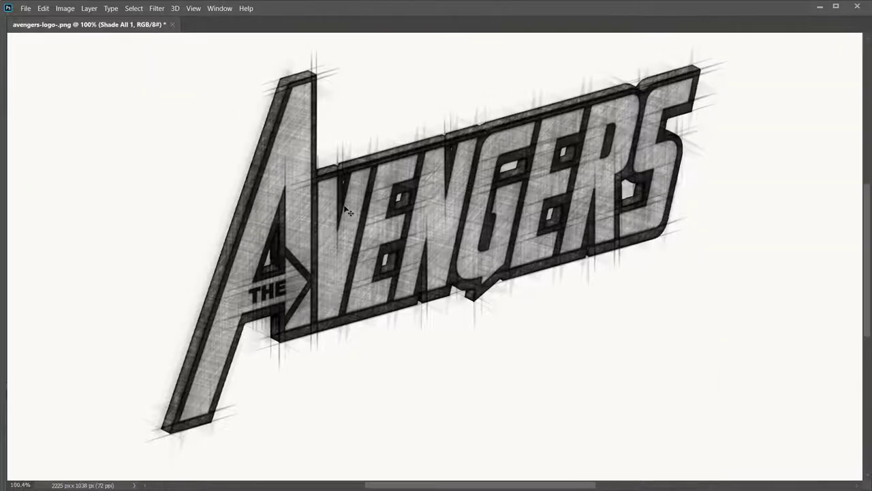
Nudge the sketched logo lower and recentre it at 100% zoom.
drag(439, 183, 436, 199)
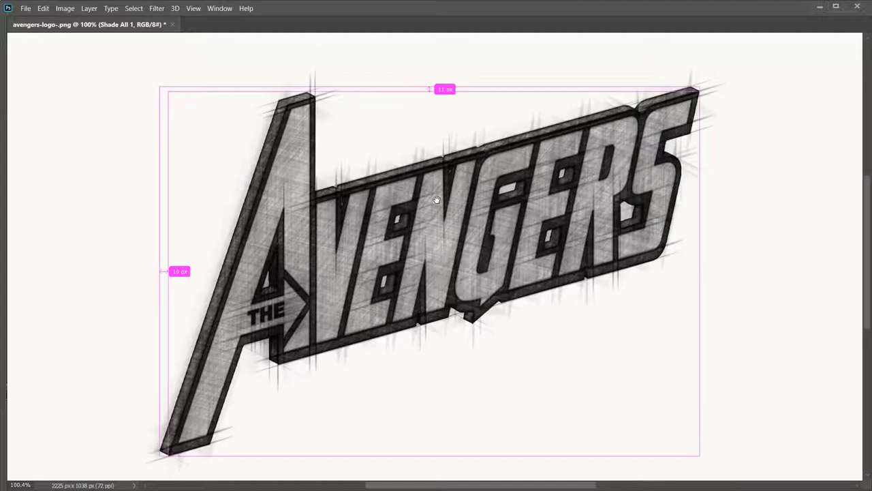
key(ctrl+0)
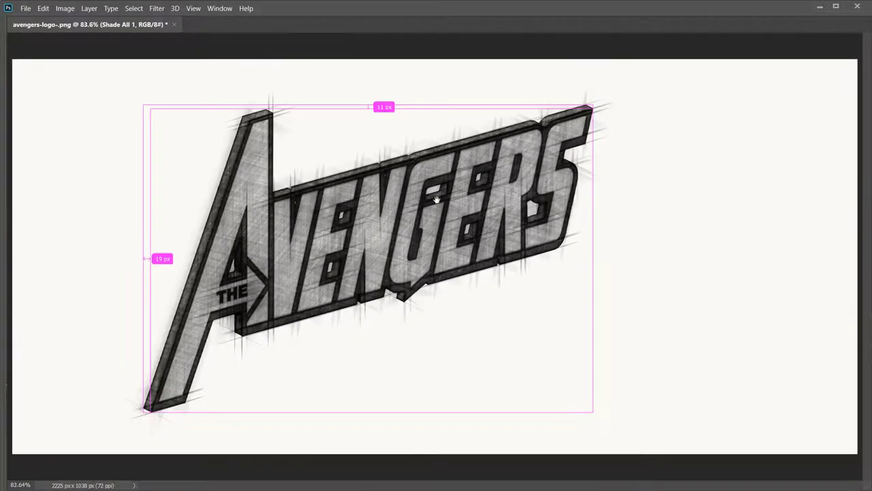
key(ctrl+1)
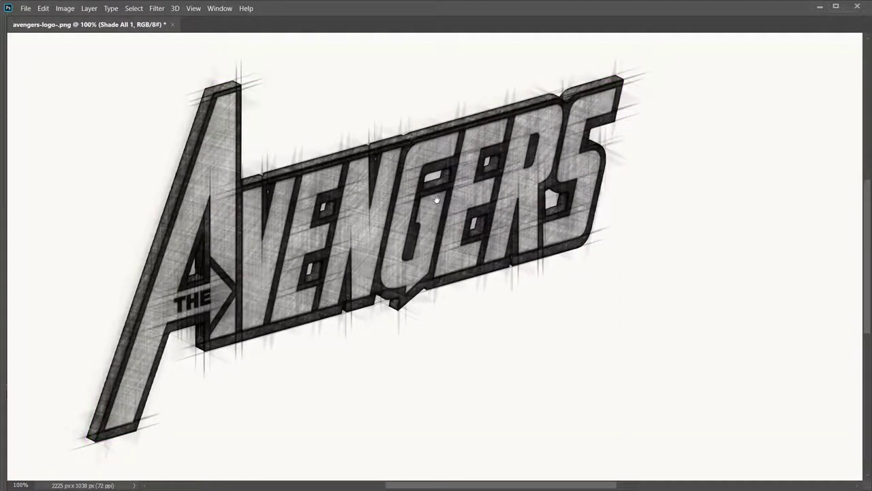
drag(436, 199, 467, 204)
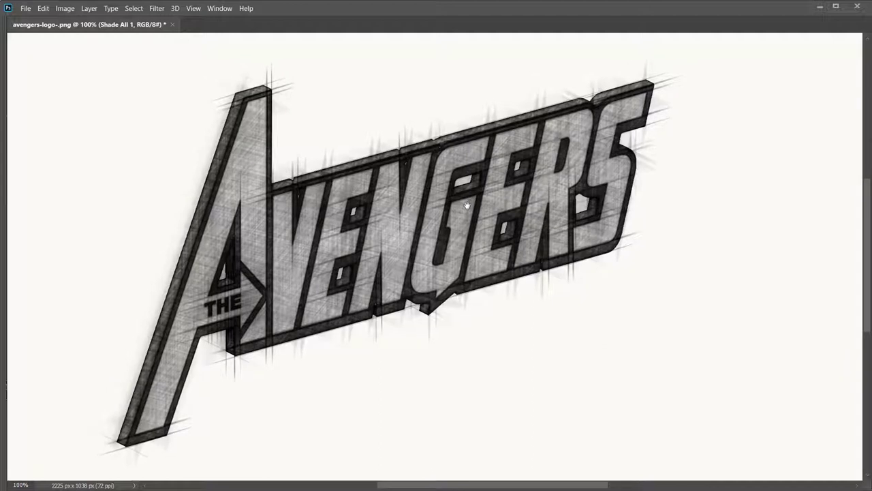
drag(429, 212, 452, 216)
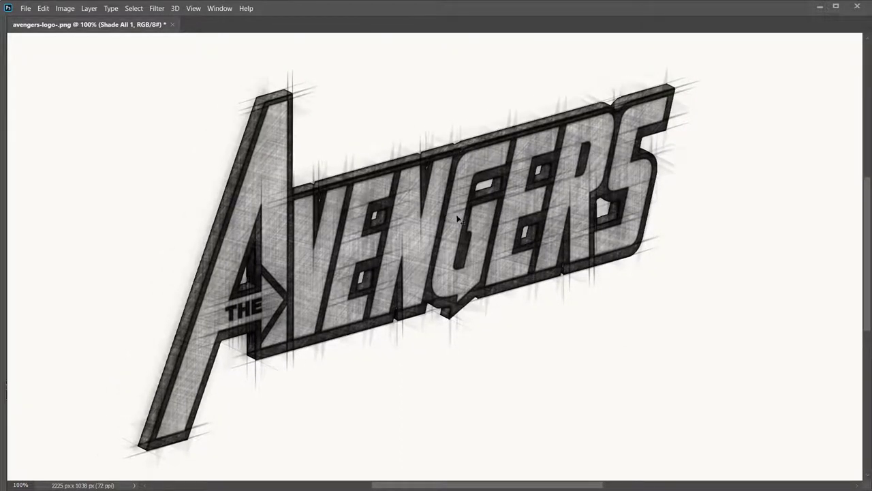
key(Tab)
Compare the sketch with the red original, then duplicate the image as avengers-logo- copy.
alt+click(734, 403)
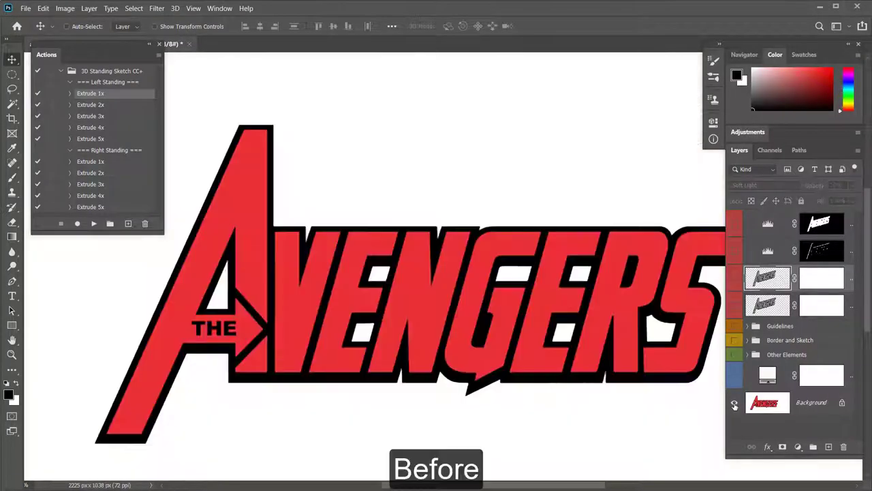
alt+click(734, 402)
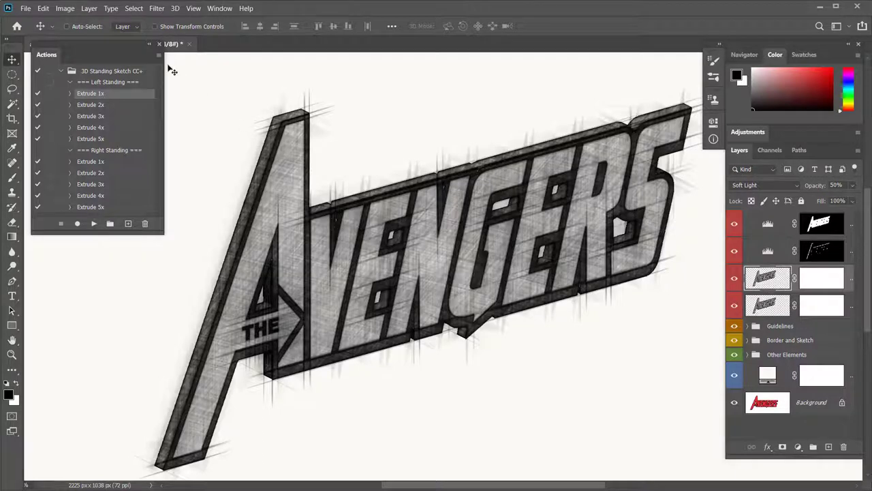
click(65, 8)
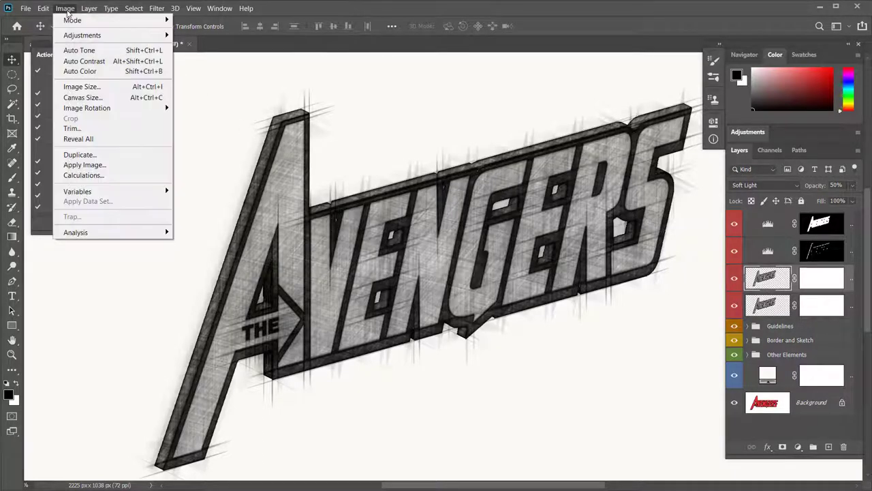
click(98, 155)
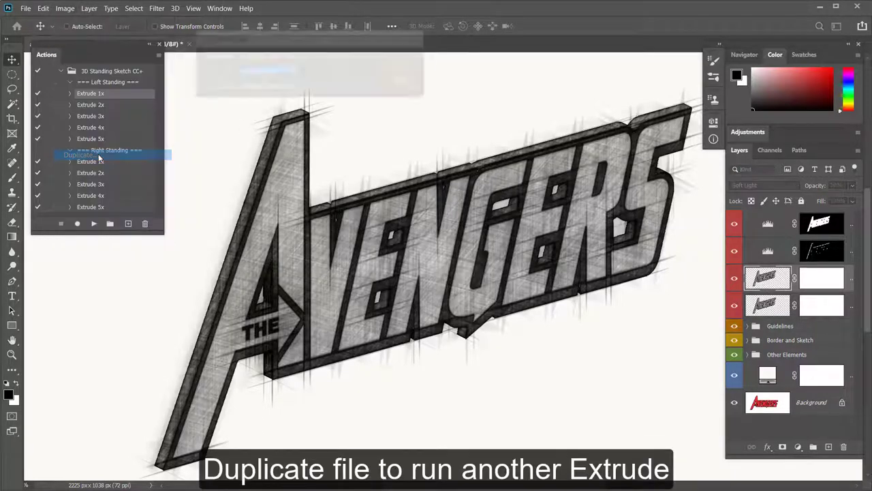
click(405, 59)
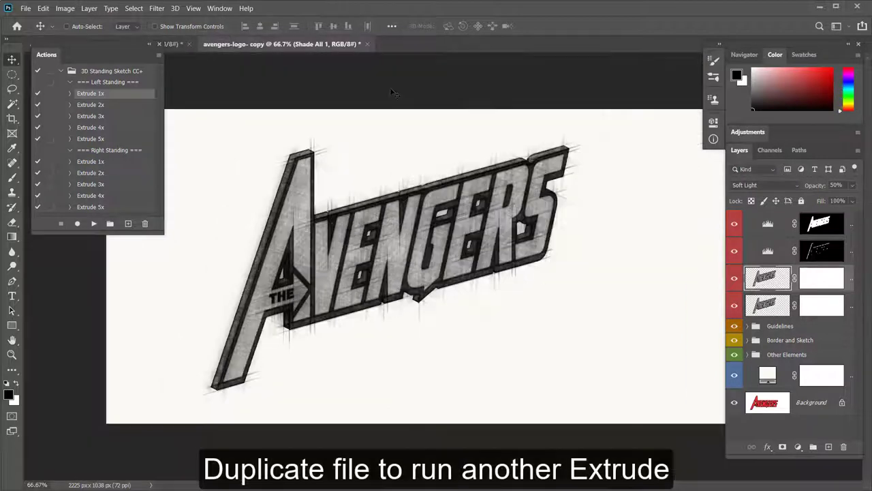
Delete every layer except Background in the copy.
click(831, 380)
key(ctrl+alt+a)
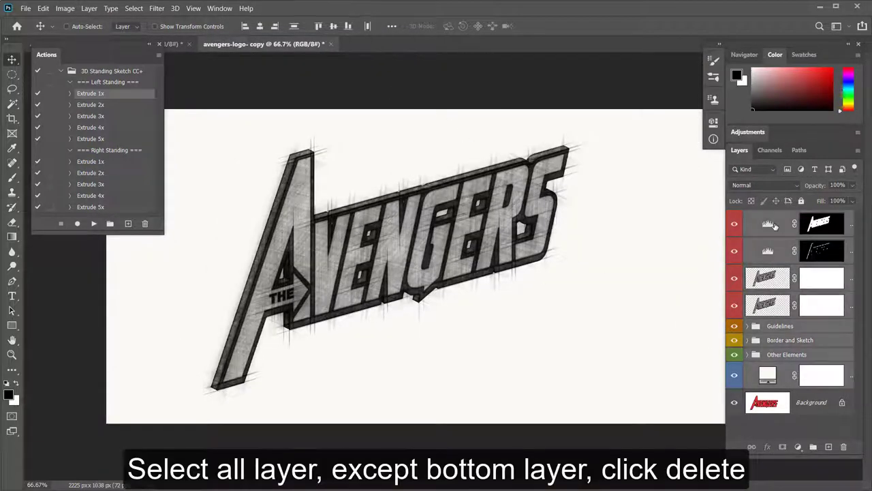
click(843, 448)
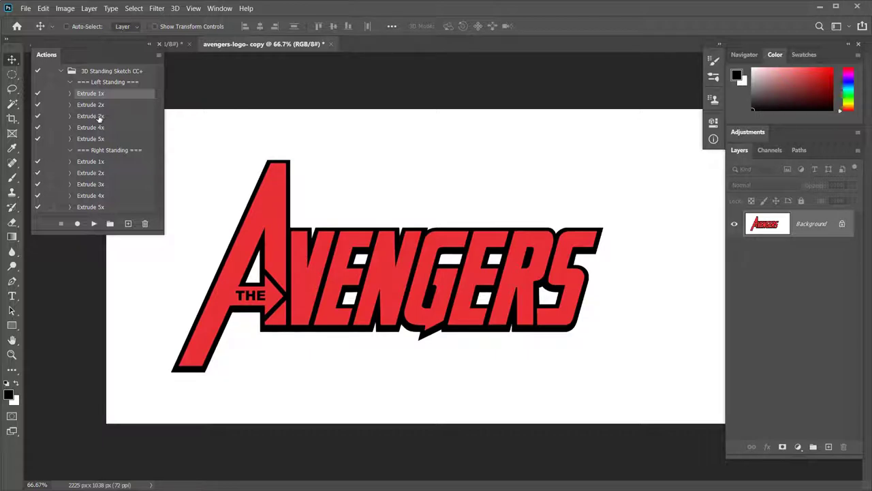
Play Left Standing Extrude 3x on the copy and compare it with the red Background.
click(98, 117)
click(94, 224)
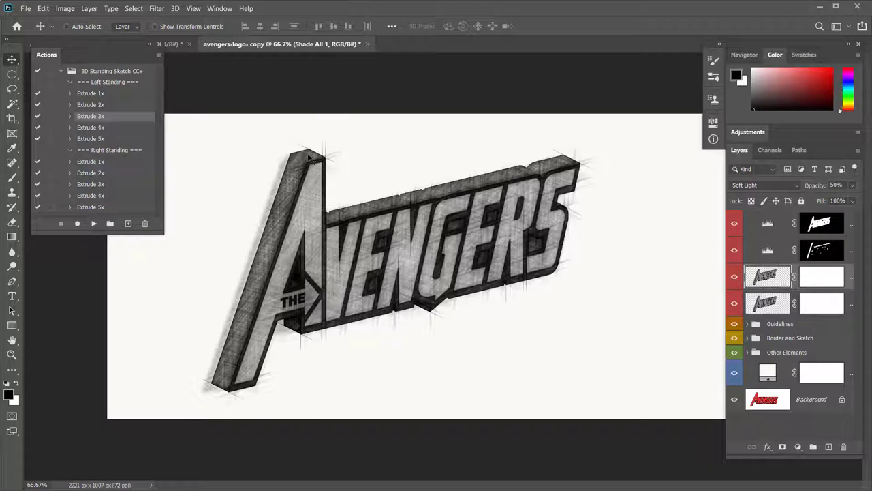
alt+click(736, 400)
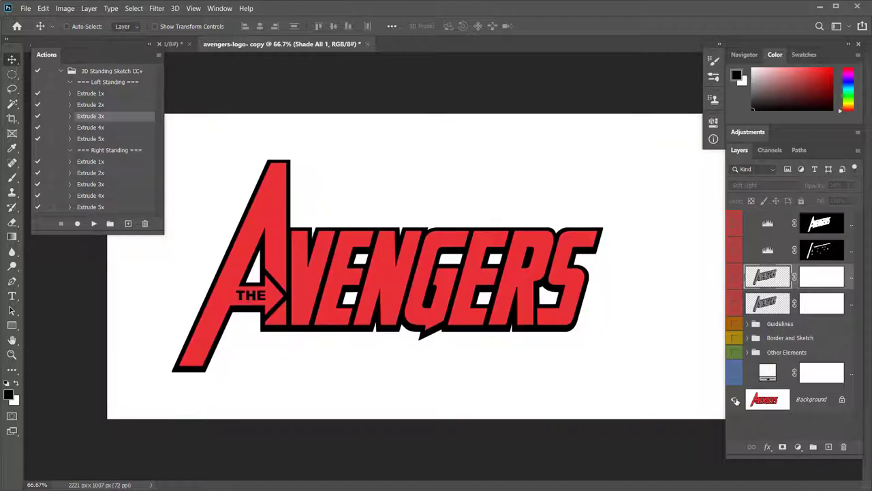
alt+click(735, 401)
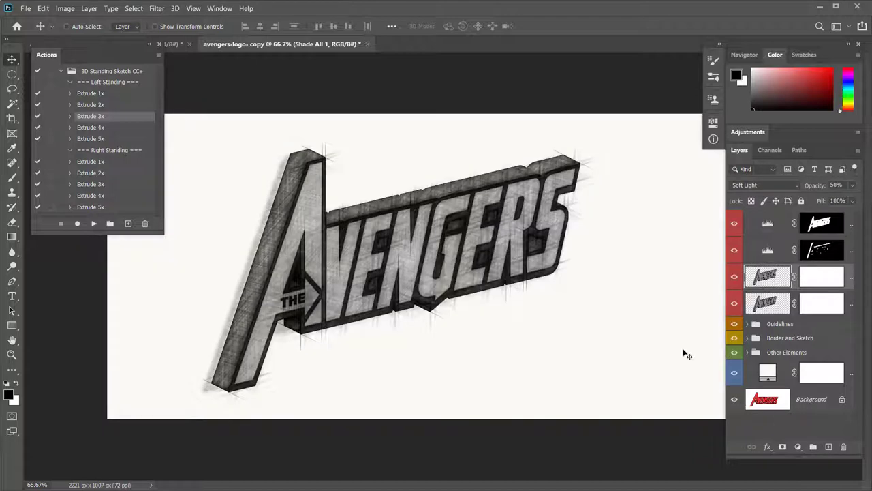
Compare the Extrude 3x copy against the original Extrude 1x document.
click(175, 45)
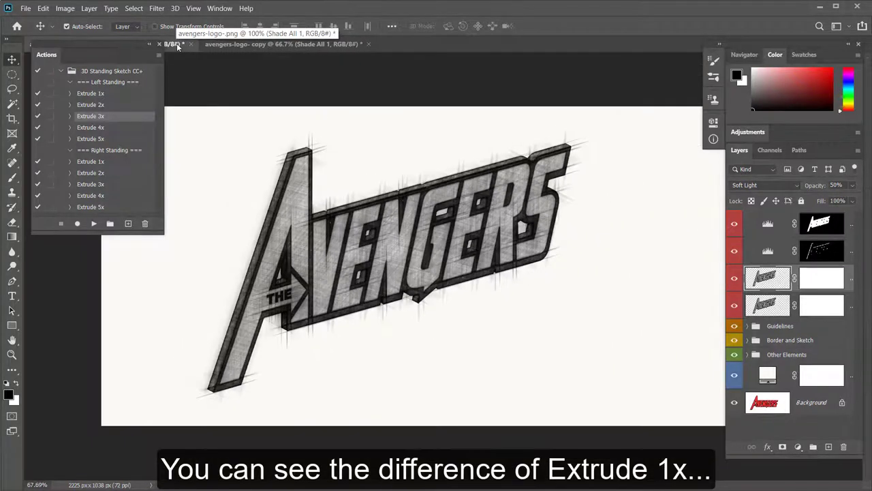
click(287, 45)
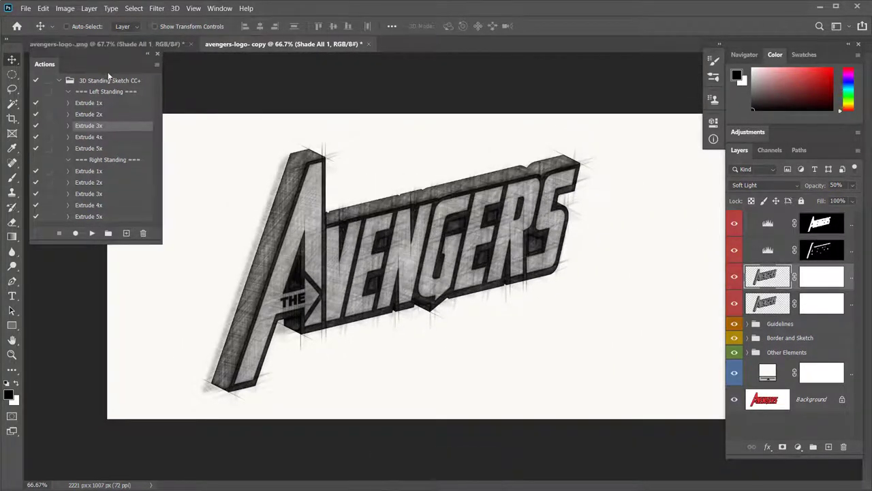
drag(112, 52, 109, 70)
click(112, 45)
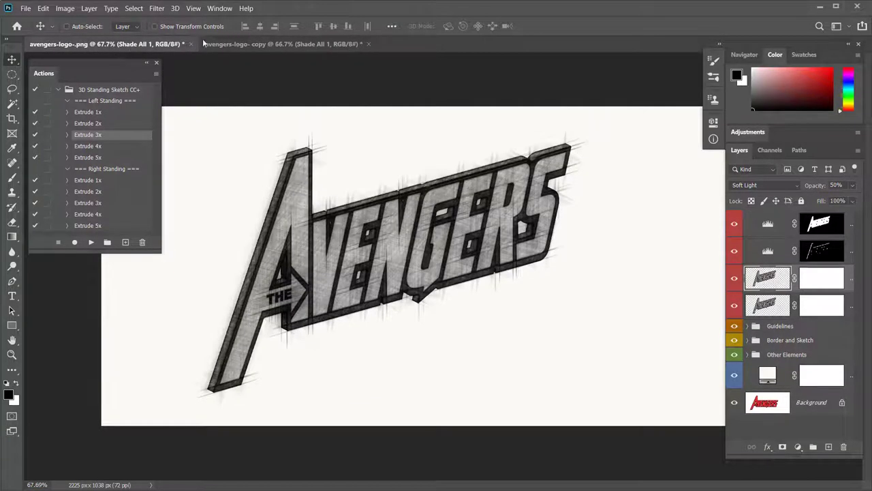
Play Right Standing Extrude 2x on the logo copy.
click(232, 45)
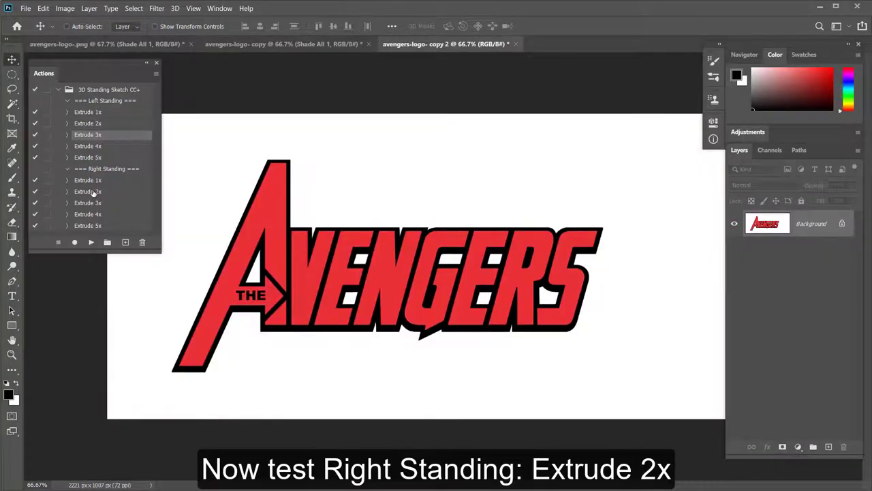
click(93, 193)
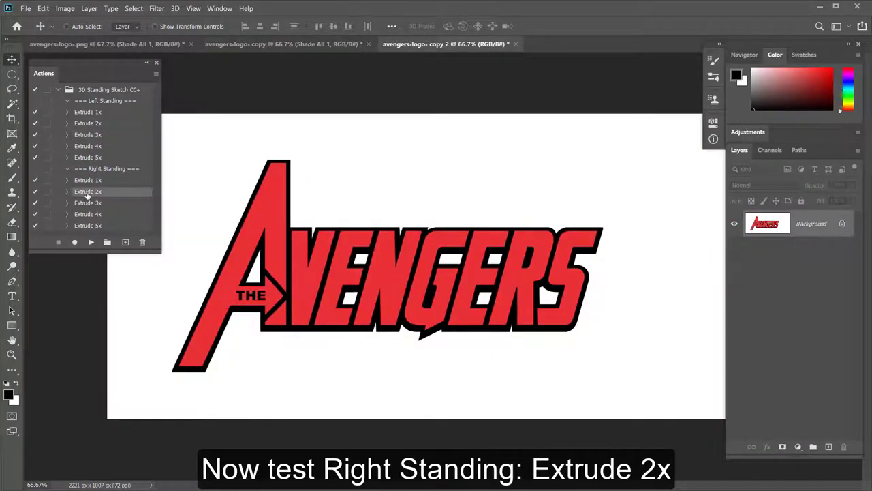
click(91, 242)
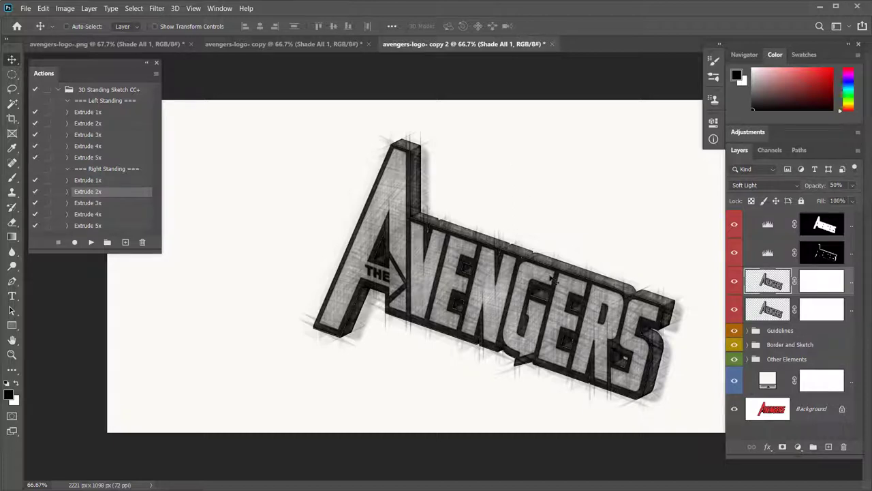
Compare the right-standing sketch with the red original and the left-standing document.
alt+click(734, 409)
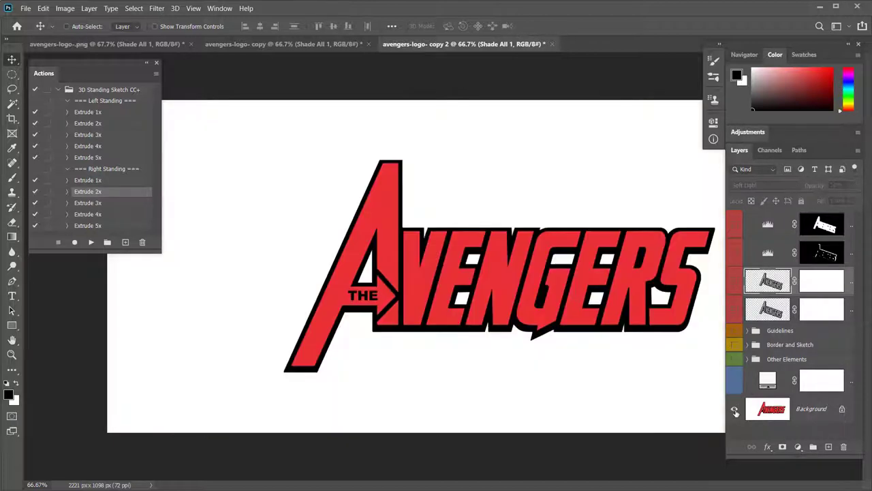
alt+click(734, 410)
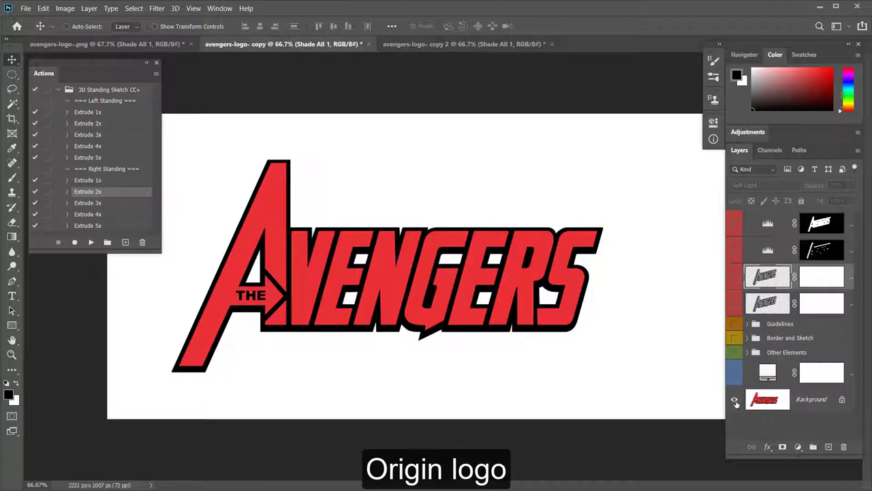
alt+click(735, 402)
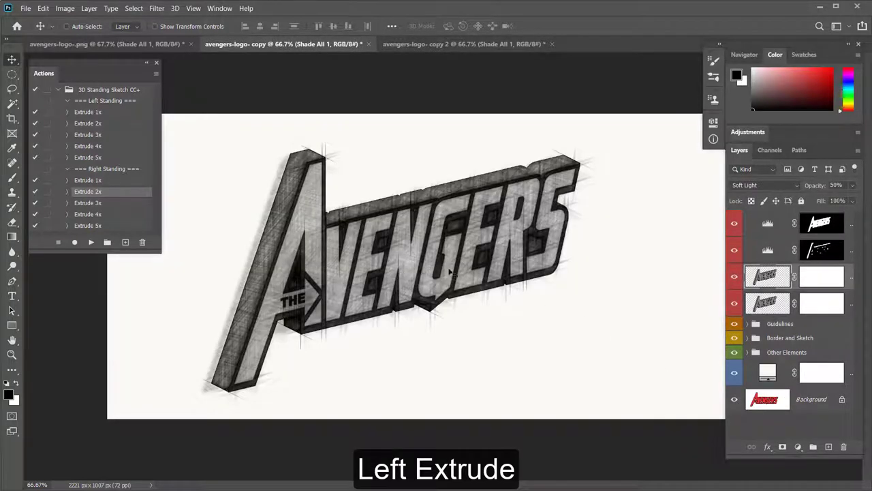
click(428, 44)
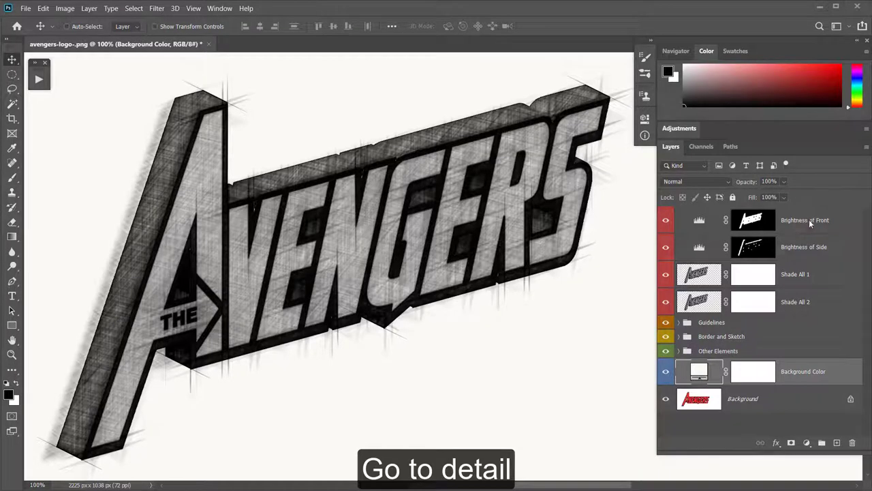
Lower the Brightness of Front Levels white input from 215 to 179 to brighten front faces.
click(699, 220)
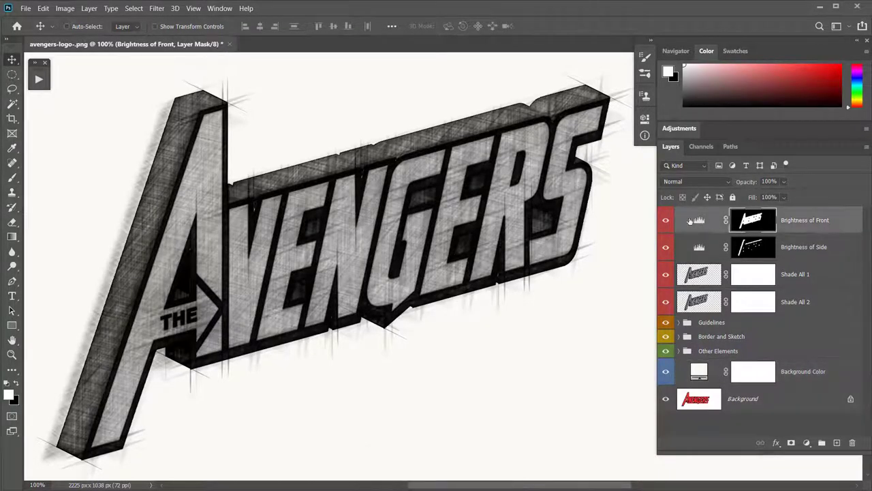
click(666, 221)
click(666, 221)
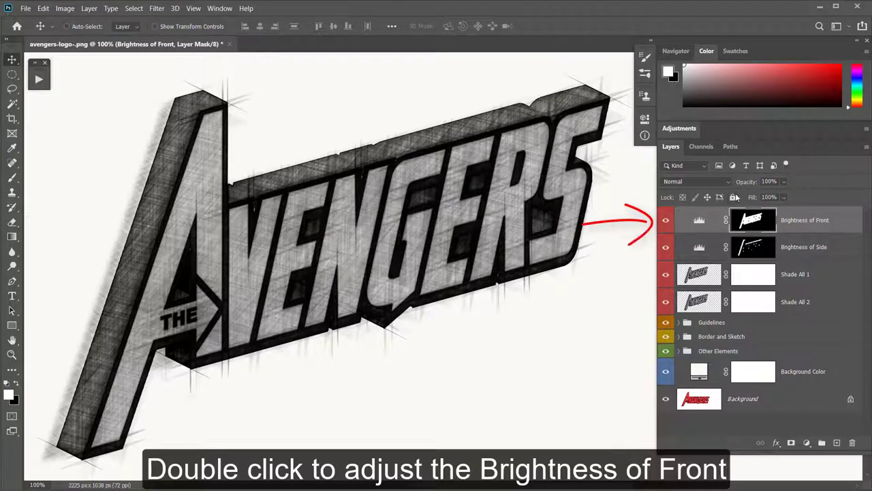
double_click(702, 222)
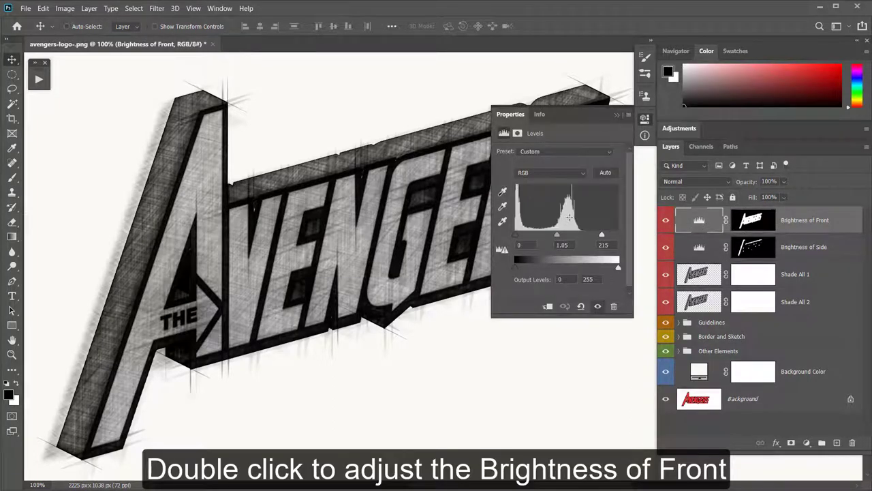
drag(518, 238, 538, 236)
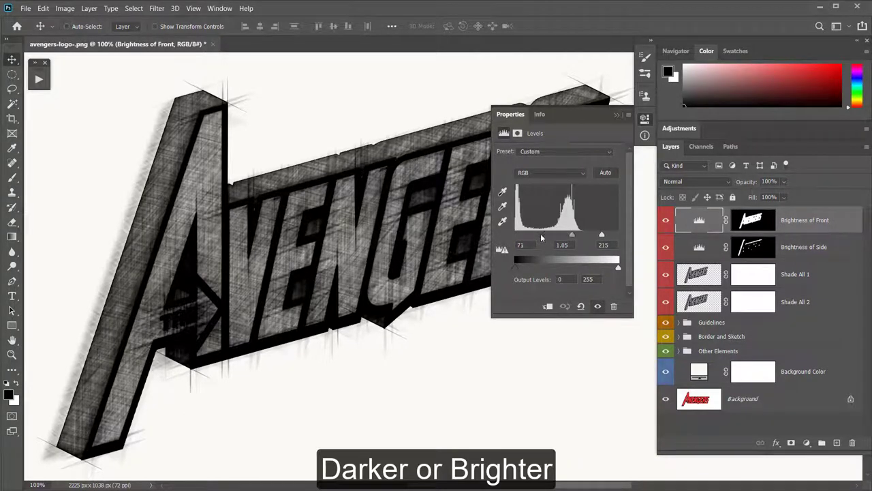
drag(540, 237, 516, 238)
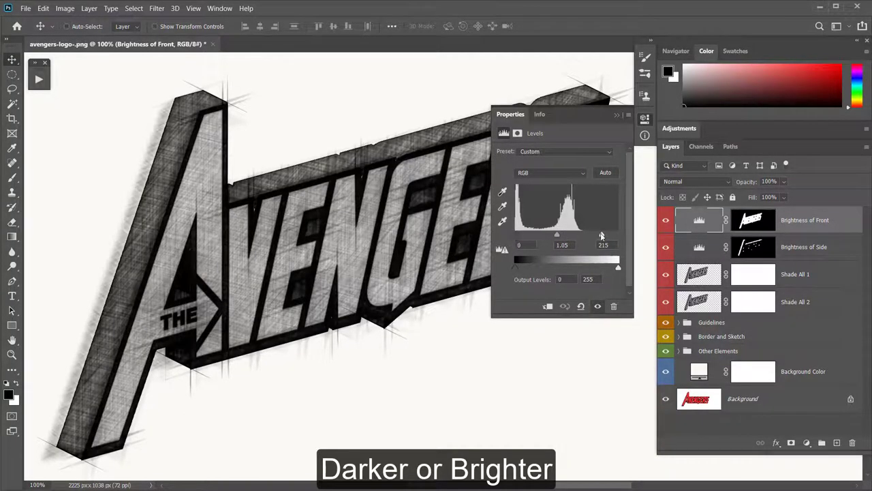
mouse_move(601, 236)
mouse_down()
mouse_move(568, 236)
mouse_move(588, 237)
mouse_up()
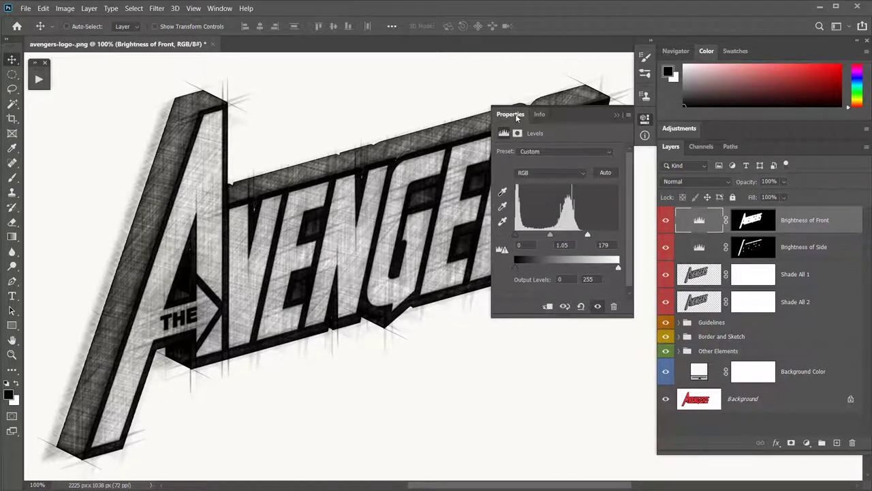
click(645, 118)
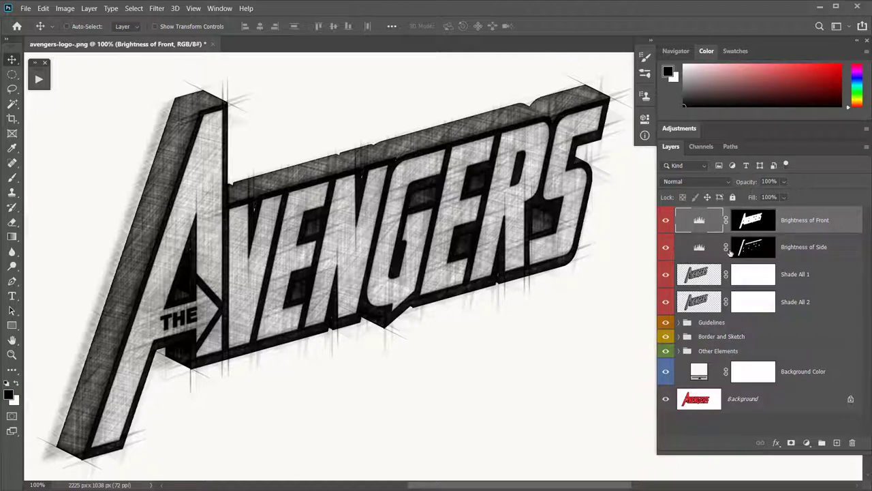
Set the Brightness of Side Levels to black input 41 and white input 189.
click(699, 249)
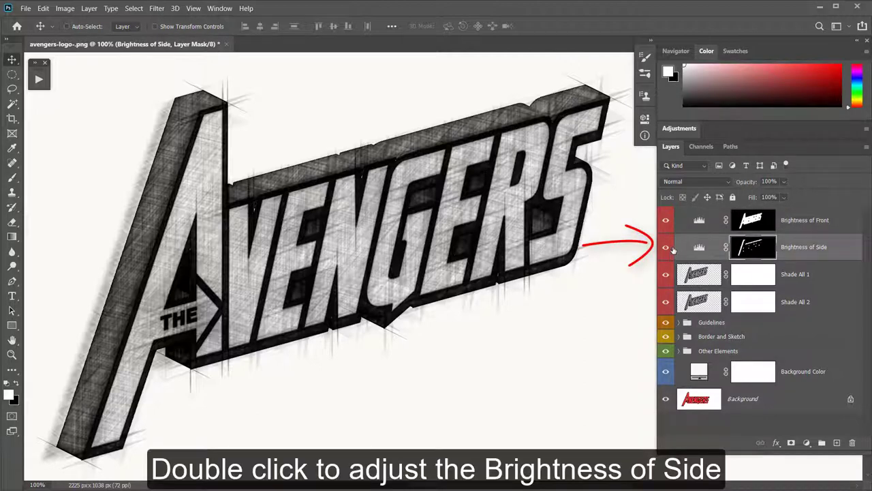
click(671, 248)
click(669, 249)
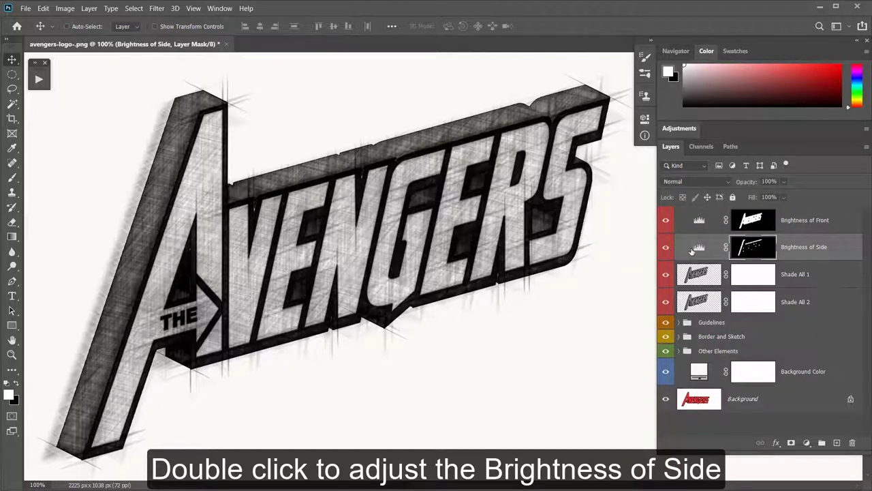
double_click(699, 248)
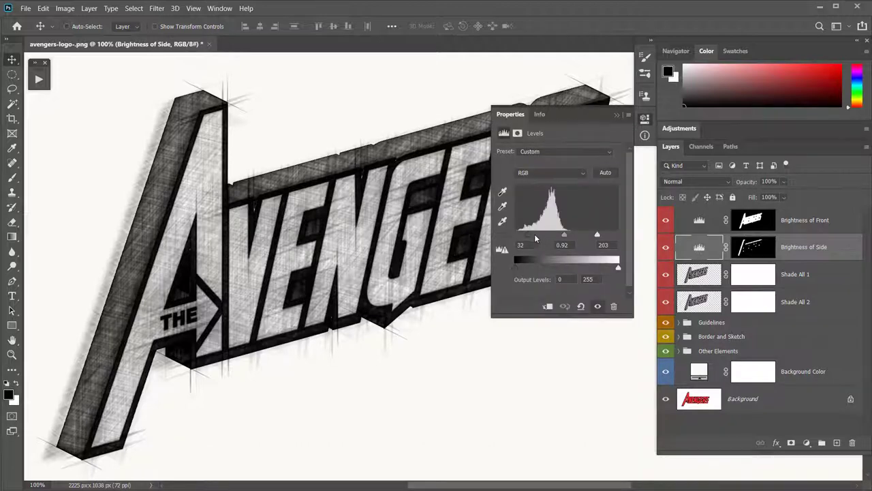
drag(536, 238, 545, 238)
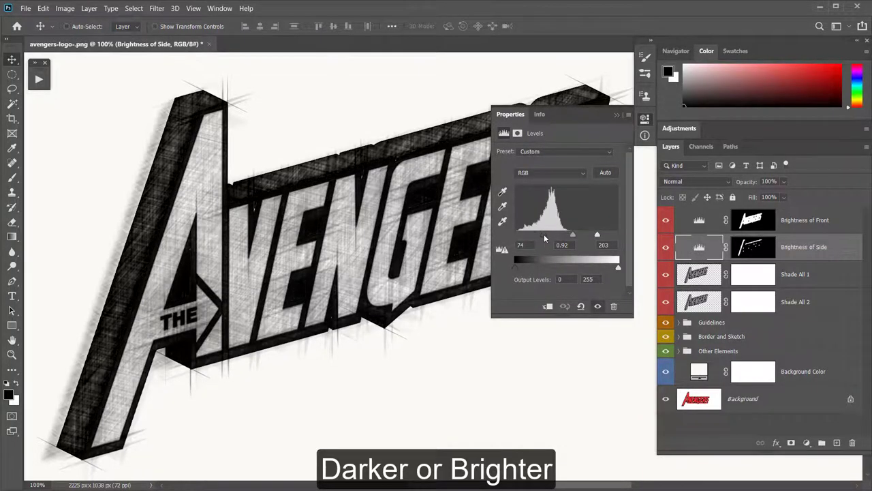
drag(544, 238, 532, 238)
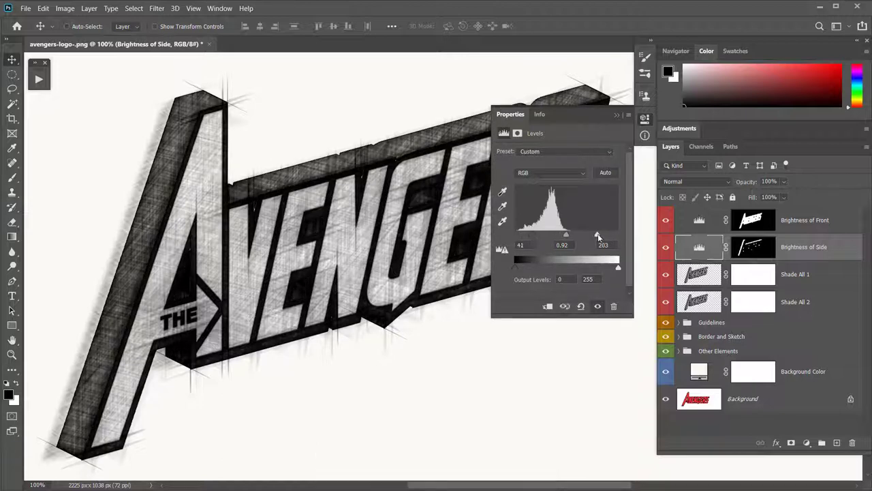
mouse_move(598, 236)
mouse_down()
mouse_move(582, 236)
mouse_move(591, 237)
mouse_up()
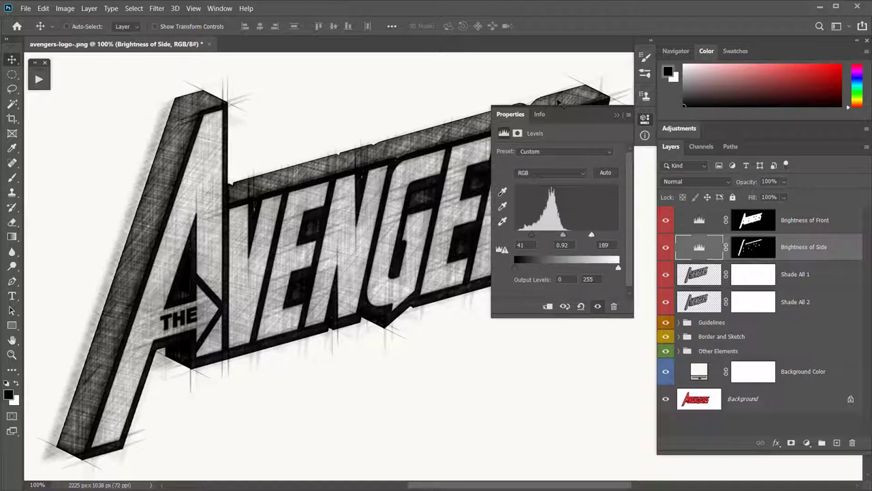
click(518, 115)
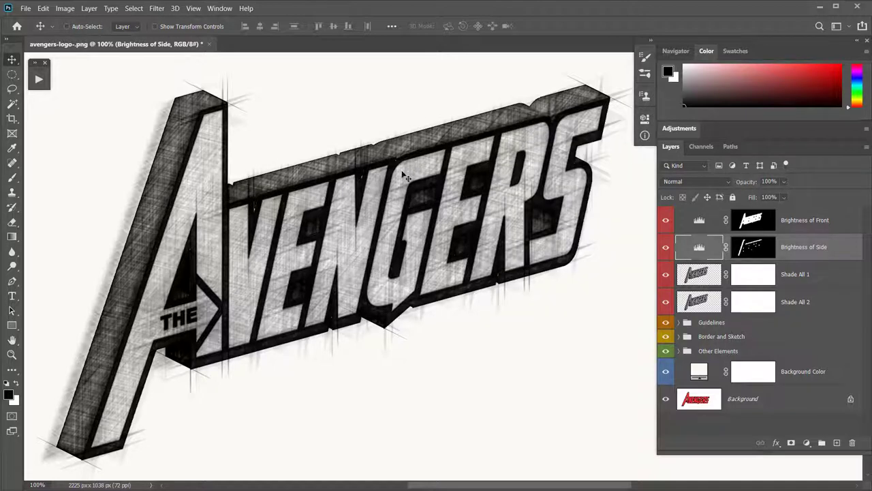
Toggle Shade All 1 and Shade All 2 visibility to compare their shading.
click(784, 278)
click(665, 276)
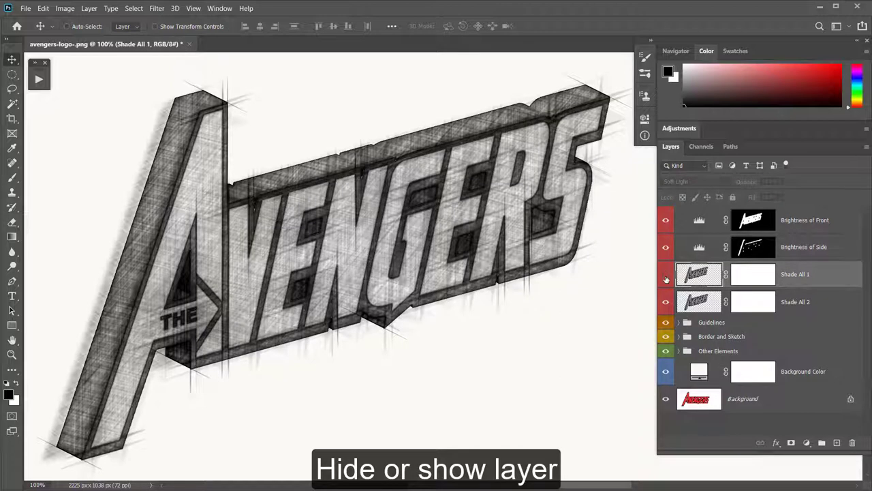
click(665, 275)
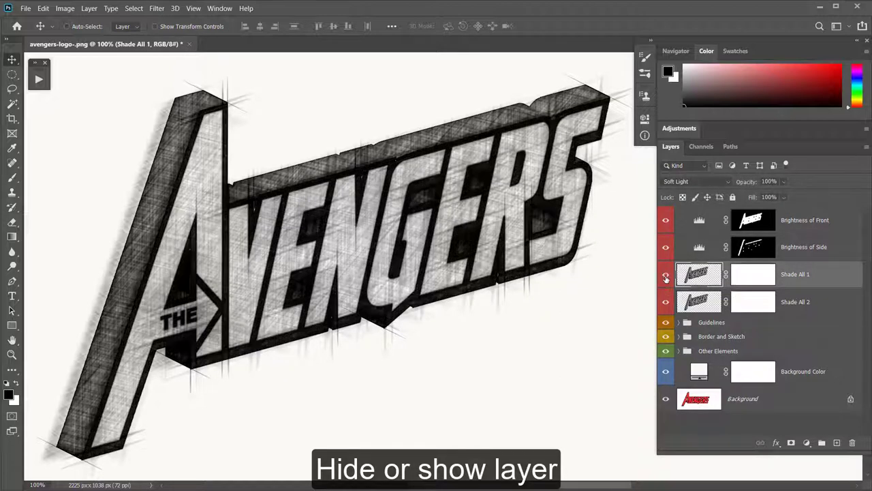
click(666, 302)
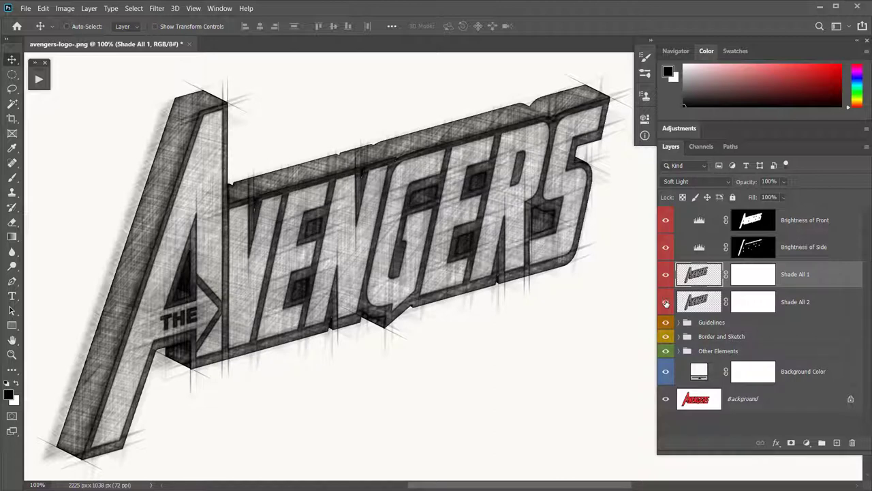
click(665, 302)
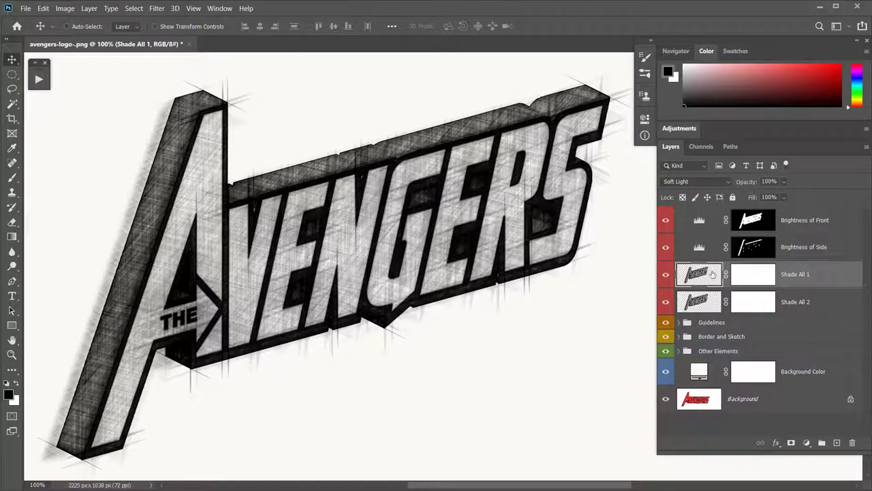
Lower Shade All 1 opacity to 50% and check the guideline strokes.
click(697, 300)
click(698, 274)
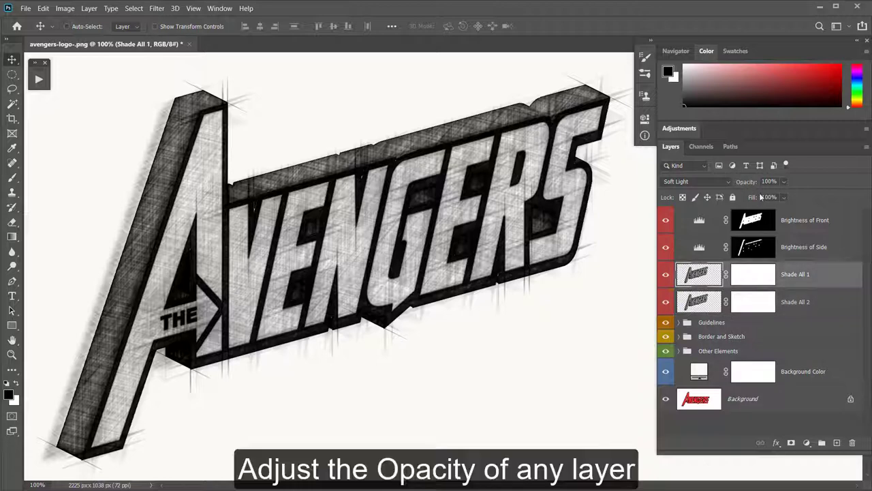
drag(750, 185, 718, 185)
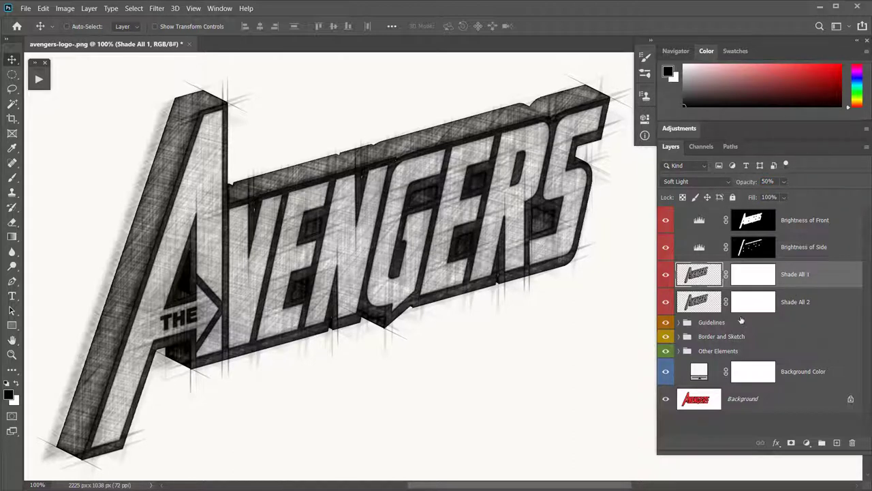
click(666, 323)
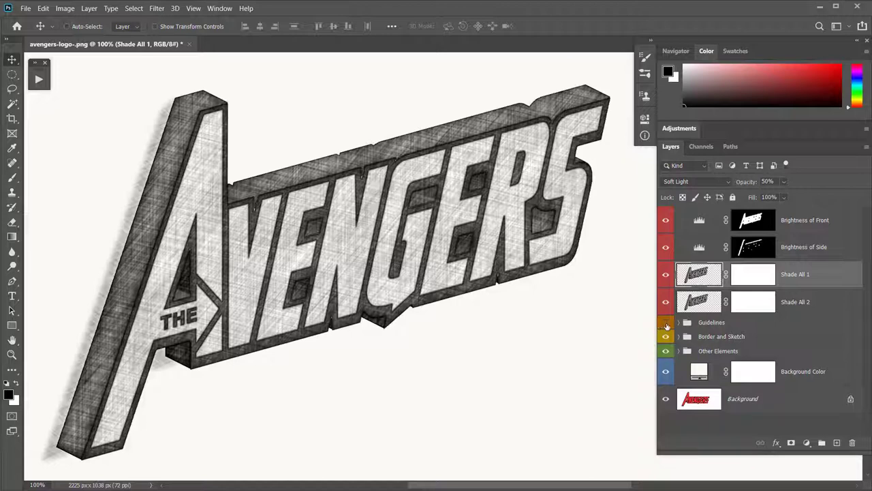
click(665, 323)
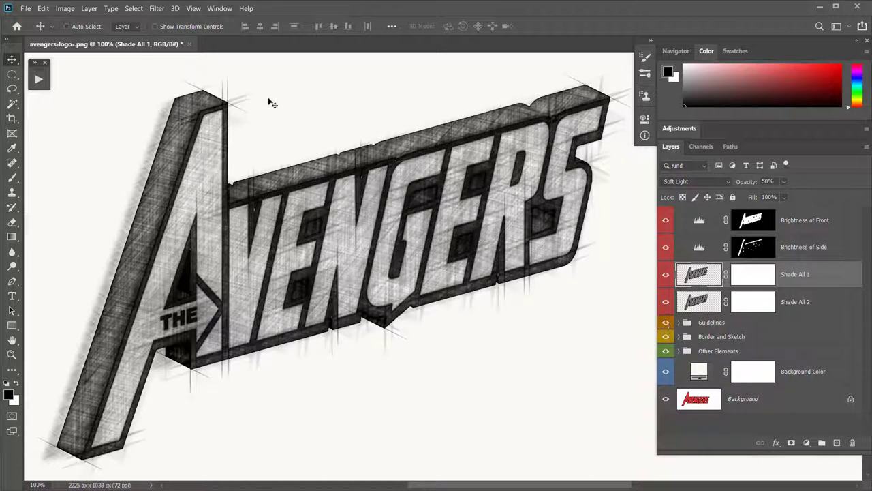
click(678, 323)
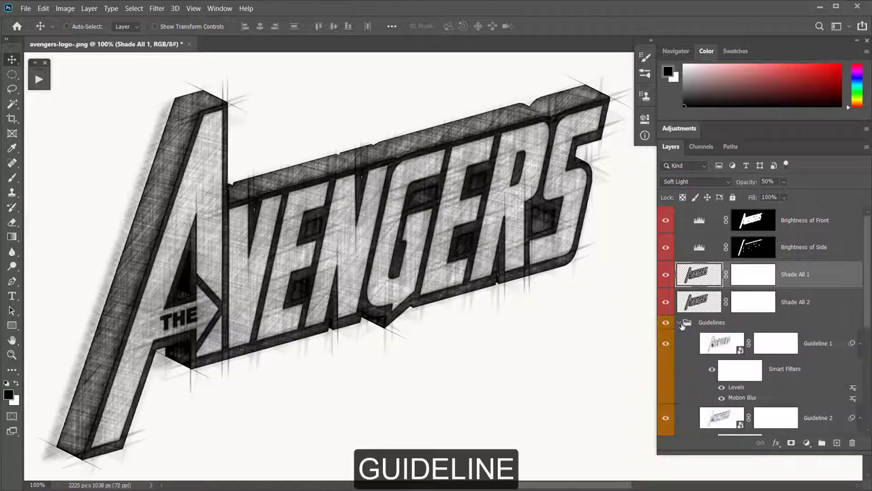
scroll(709, 337, down, 1)
scroll(710, 338, down, 2)
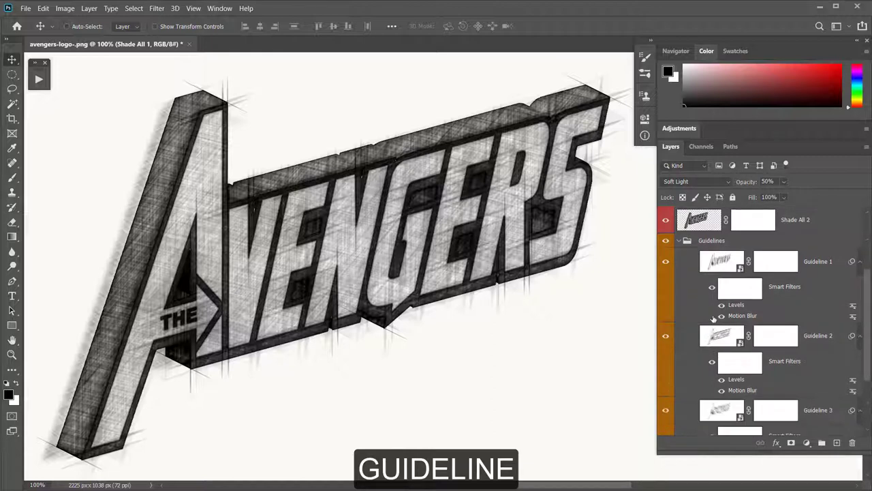
scroll(713, 314, down, 2)
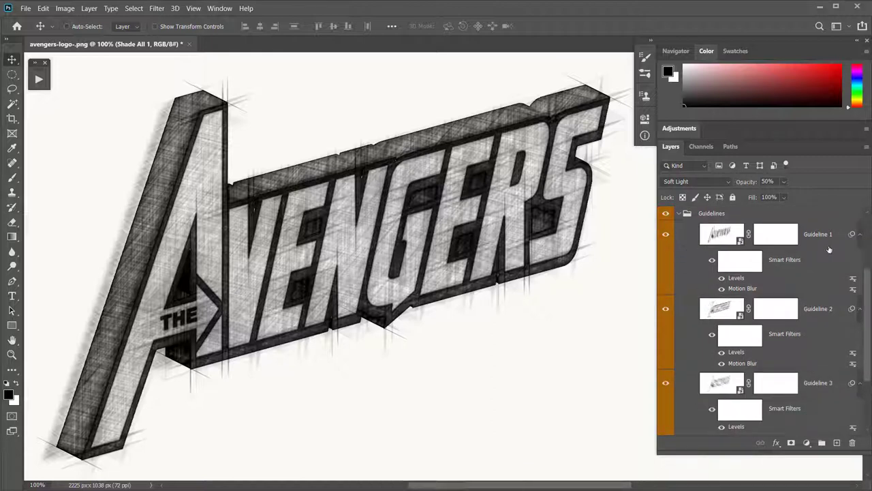
click(670, 235)
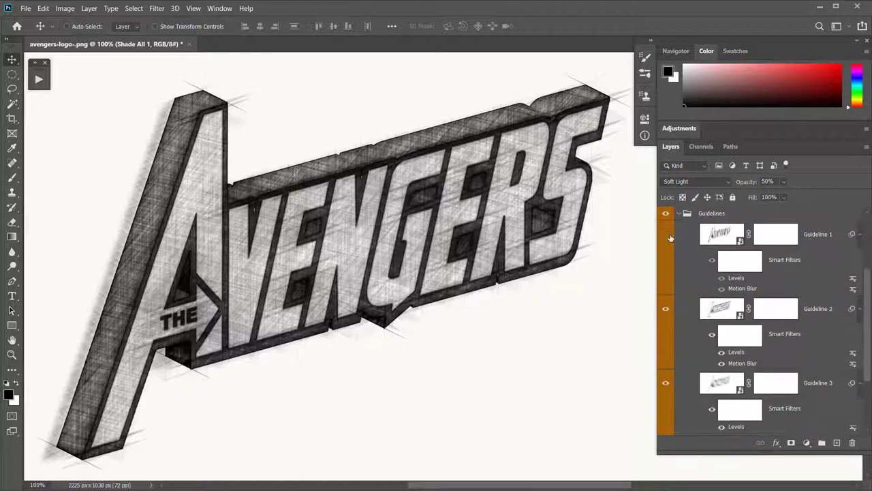
click(668, 235)
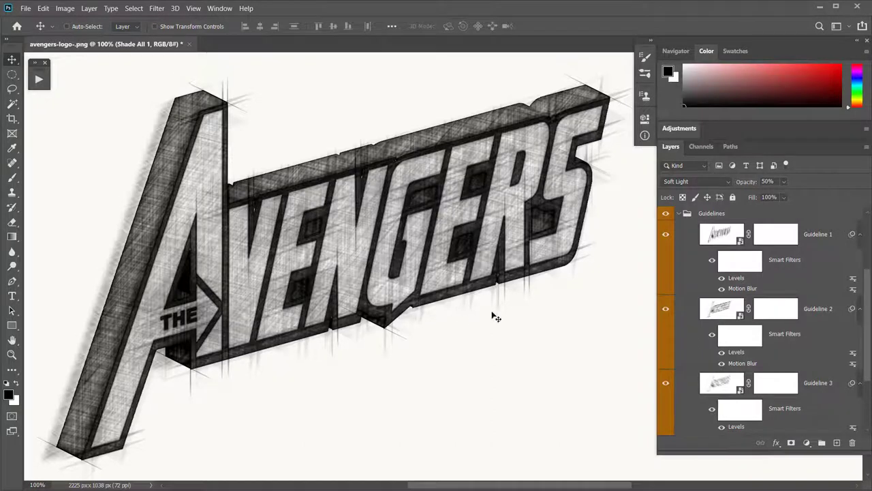
click(725, 234)
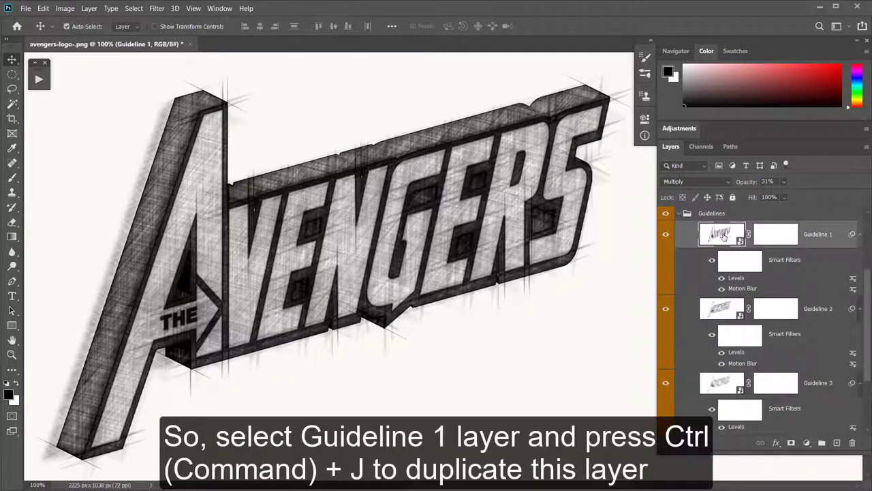
Duplicate Guideline 1 and set the copy's Motion Blur to 70° angle, 148 pixels.
key(ctrl+j)
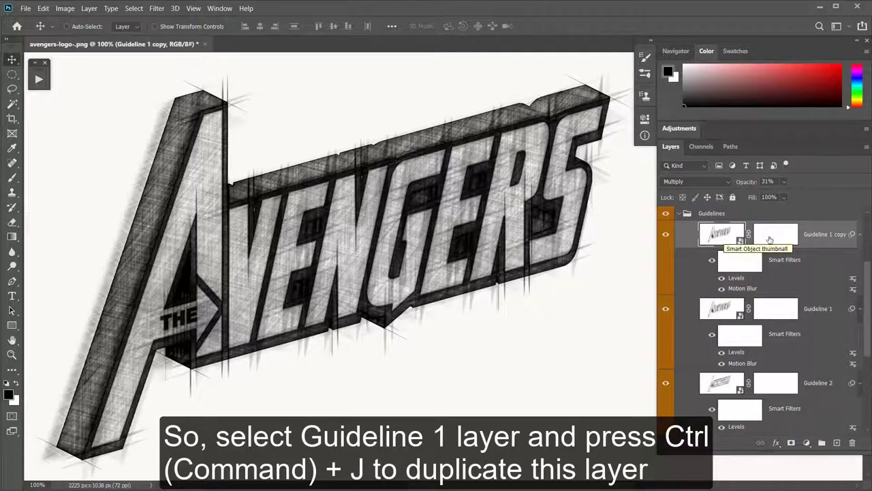
double_click(739, 289)
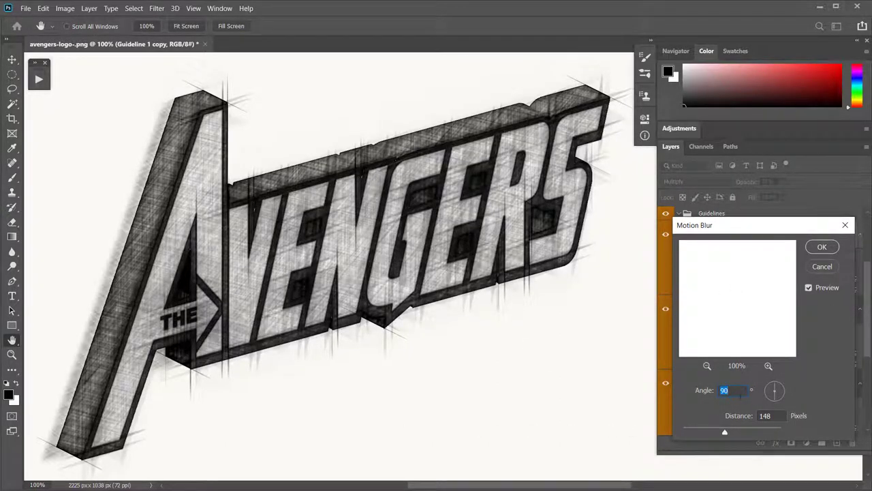
drag(776, 389, 777, 389)
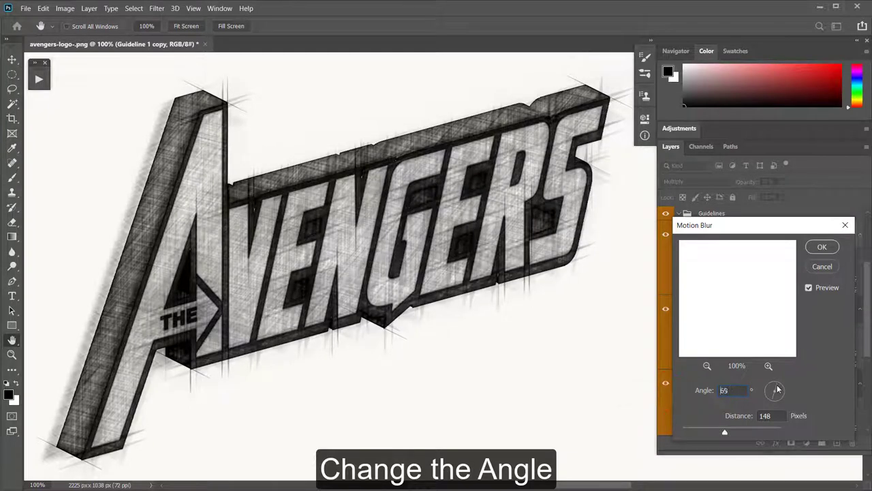
click(740, 389)
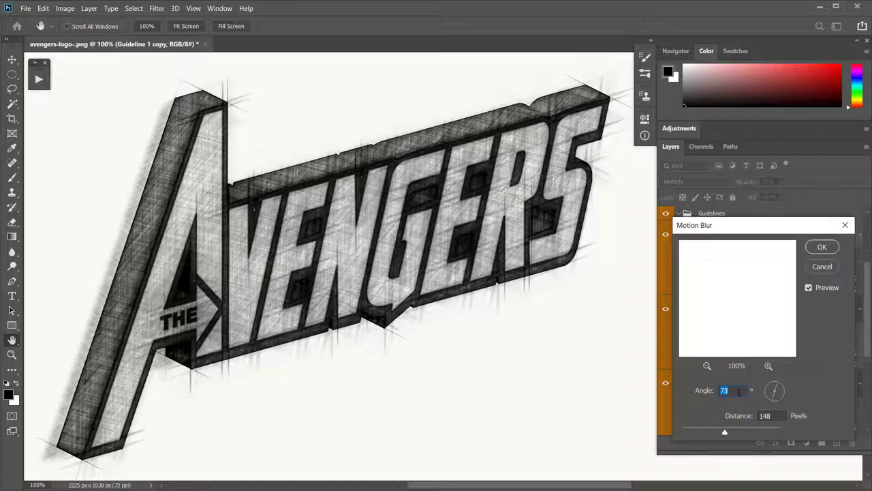
key(Down)
click(821, 248)
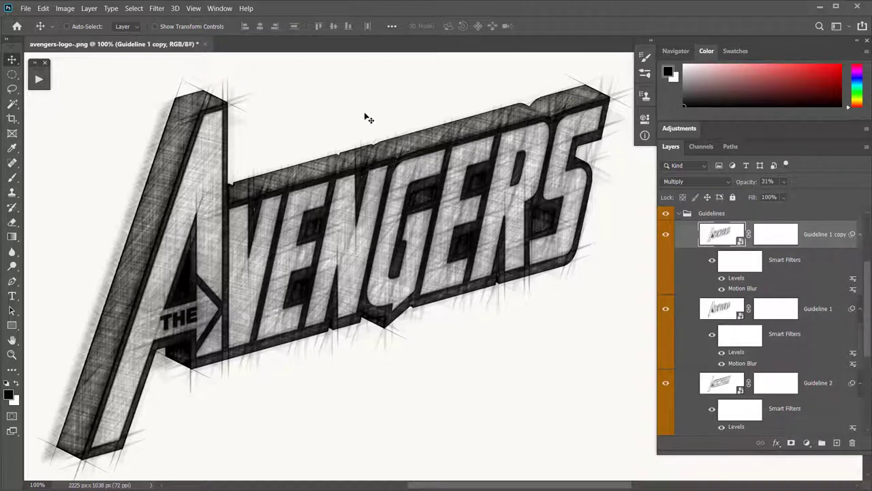
Lower the white input level of Guideline 1 copy's Levels filter to lighten its strokes.
double_click(736, 279)
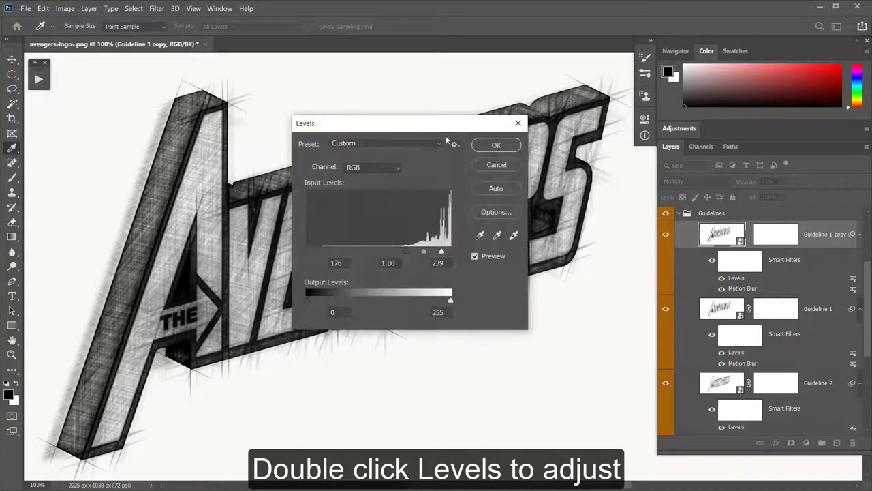
mouse_move(447, 137)
mouse_down()
mouse_move(563, 280)
mouse_move(558, 239)
mouse_up()
drag(559, 363, 545, 362)
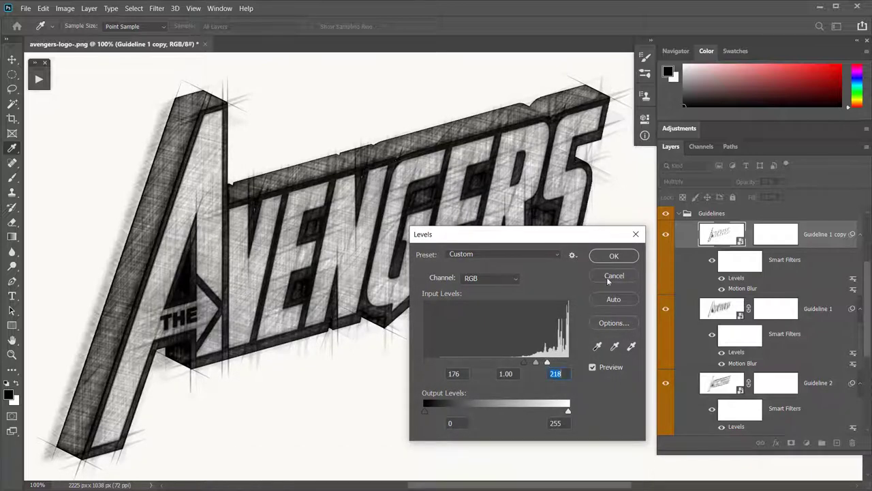
click(615, 258)
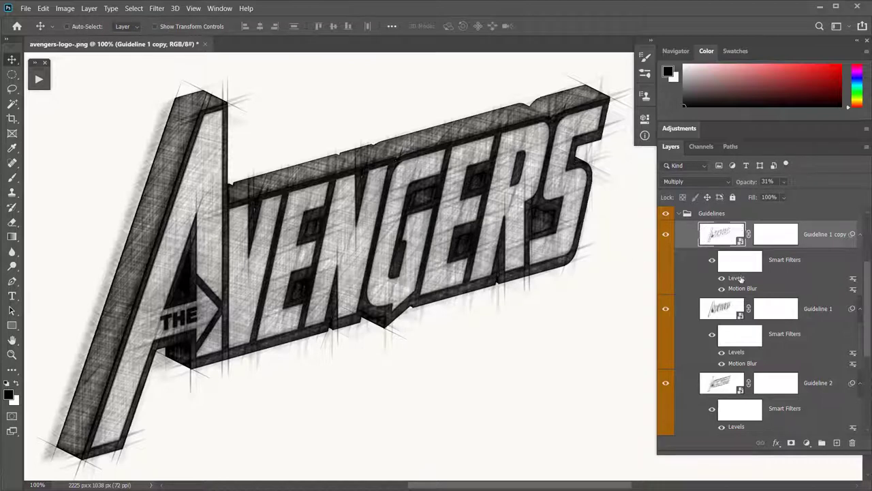
Lower Guideline 1's Levels white input from 239 to 208.
double_click(736, 352)
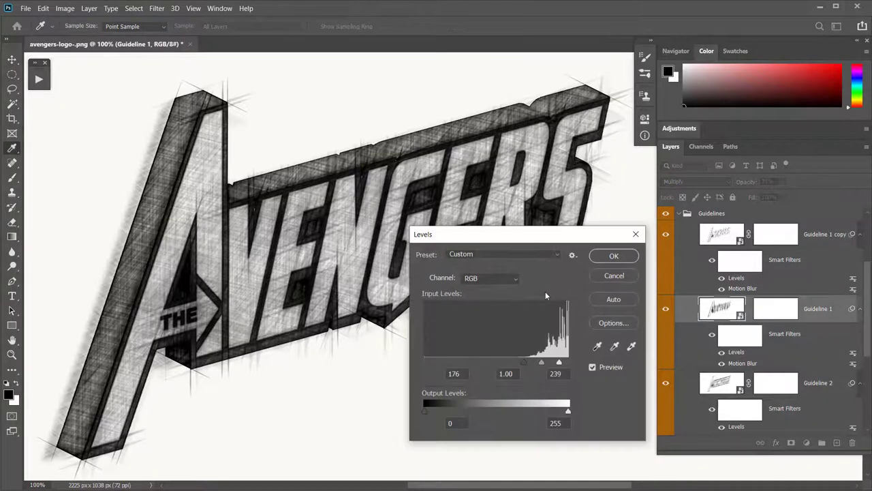
drag(556, 362, 542, 360)
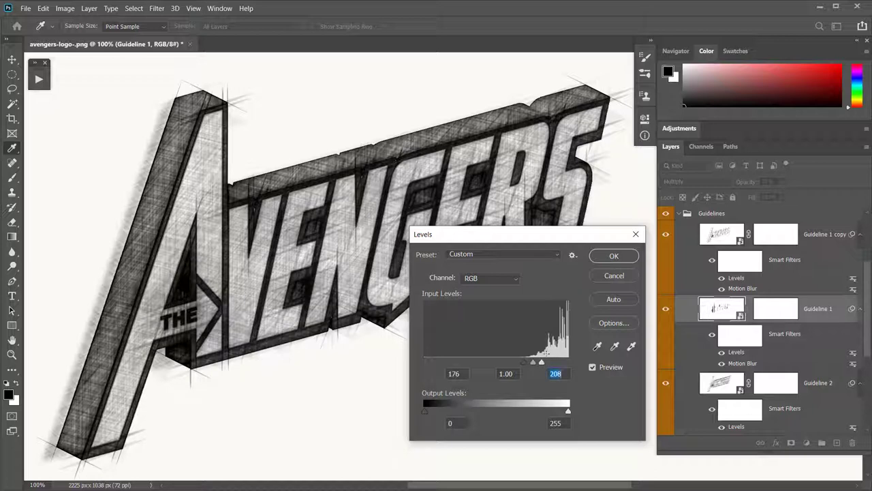
click(614, 256)
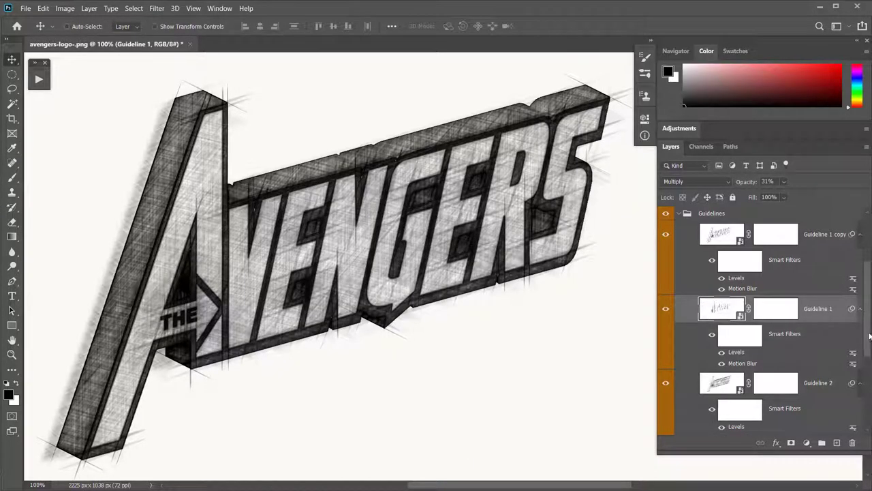
Set Guideline 2's Motion Blur angle to 16° at 148 pixels and bring up its Levels settings.
drag(870, 335, 867, 380)
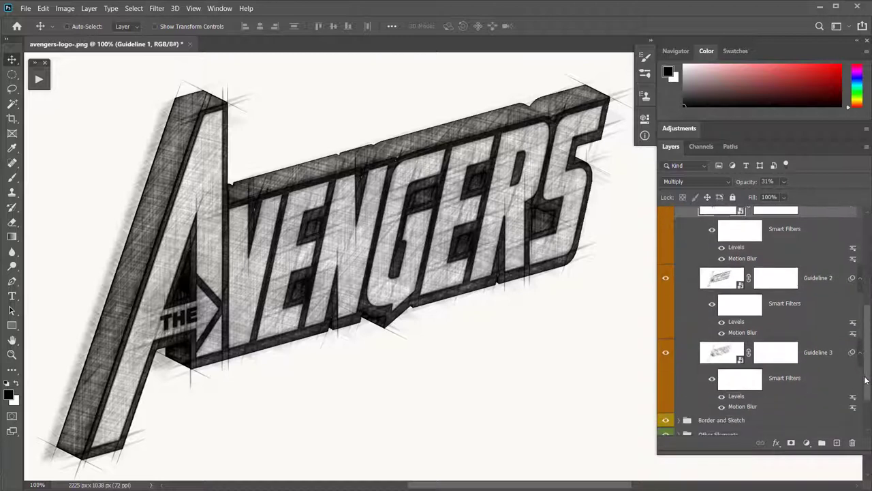
click(665, 278)
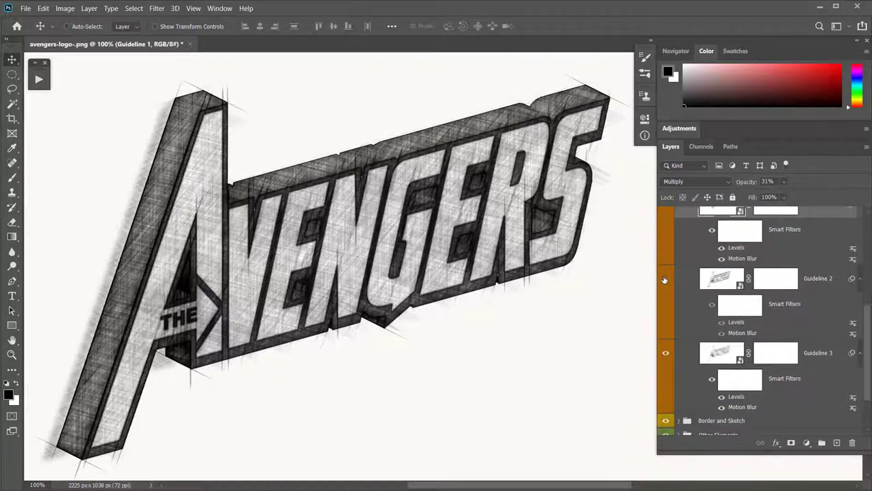
click(665, 278)
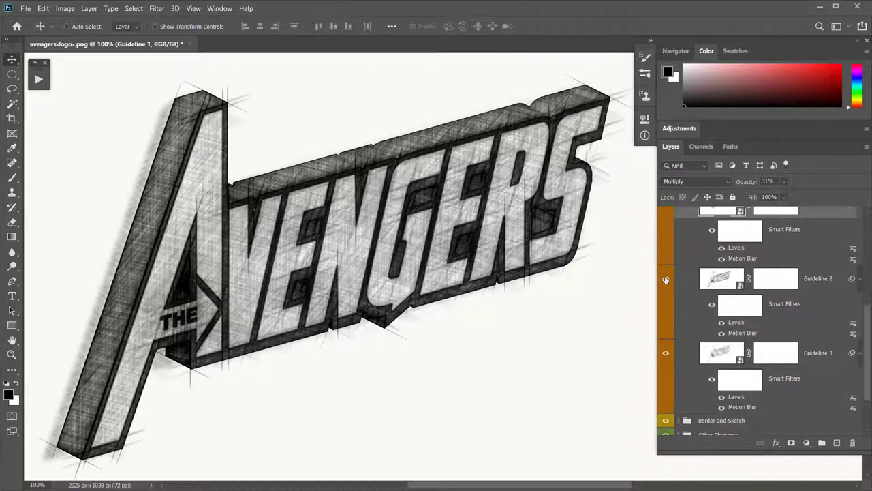
double_click(740, 334)
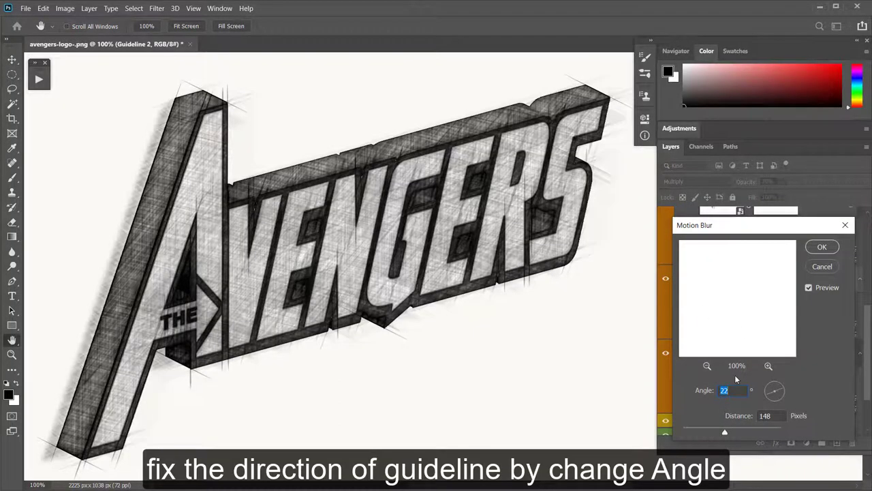
key(Down)
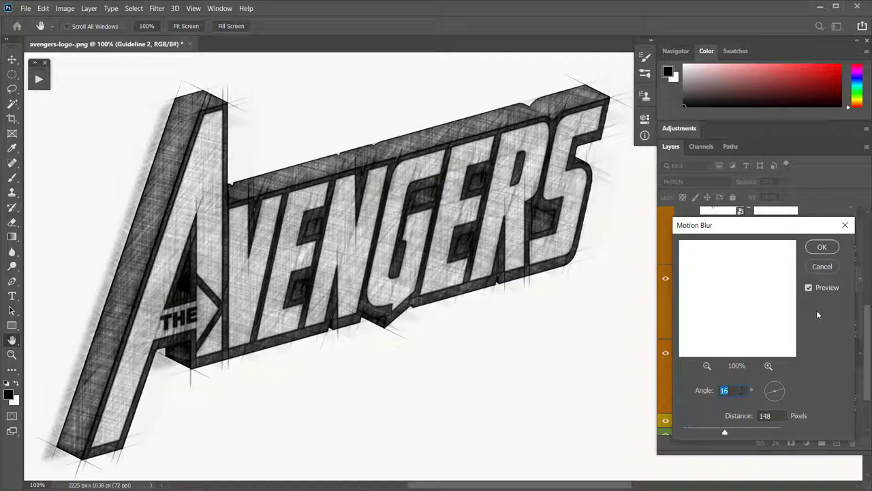
click(832, 249)
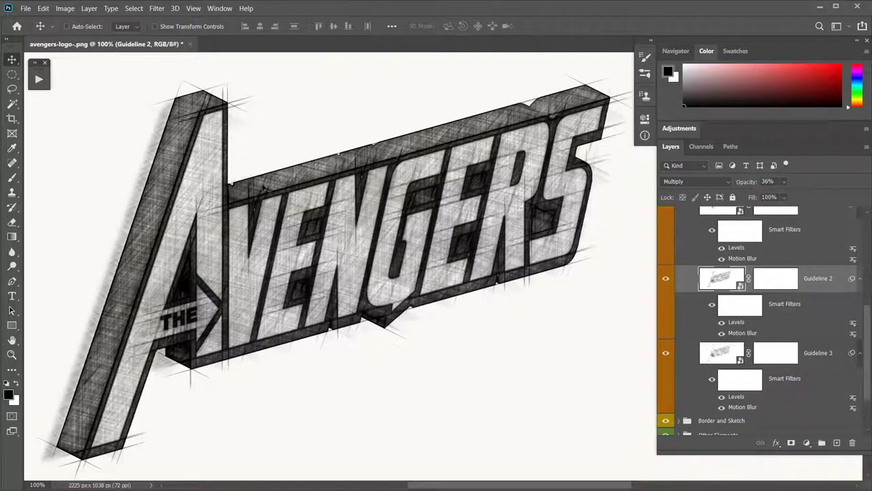
double_click(737, 322)
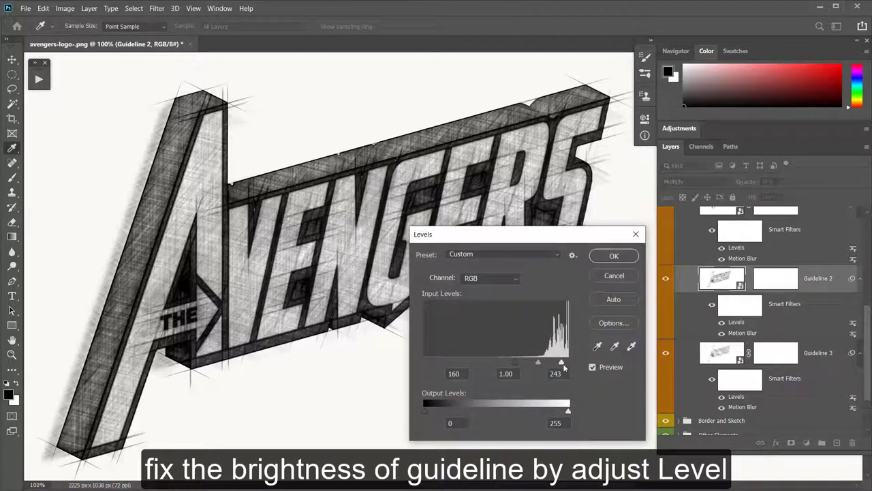
Brighten Guideline 2 with a lower Levels white input and set its opacity to 17%.
drag(563, 364, 537, 367)
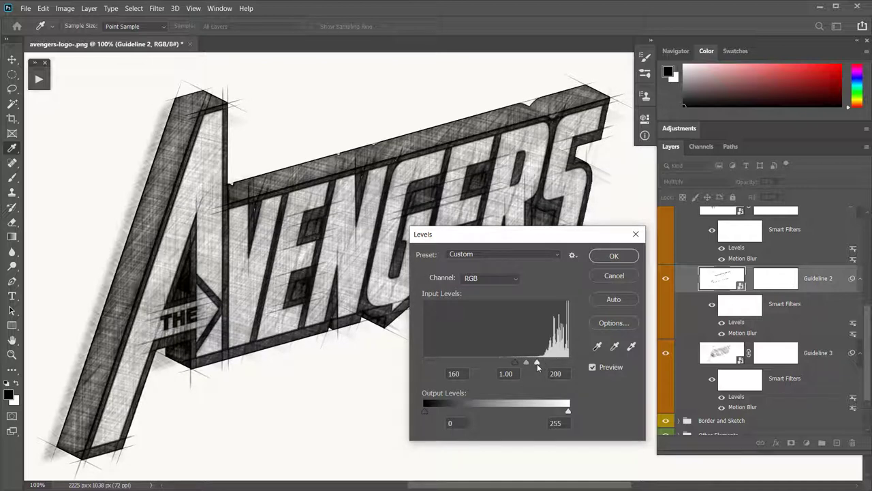
click(613, 259)
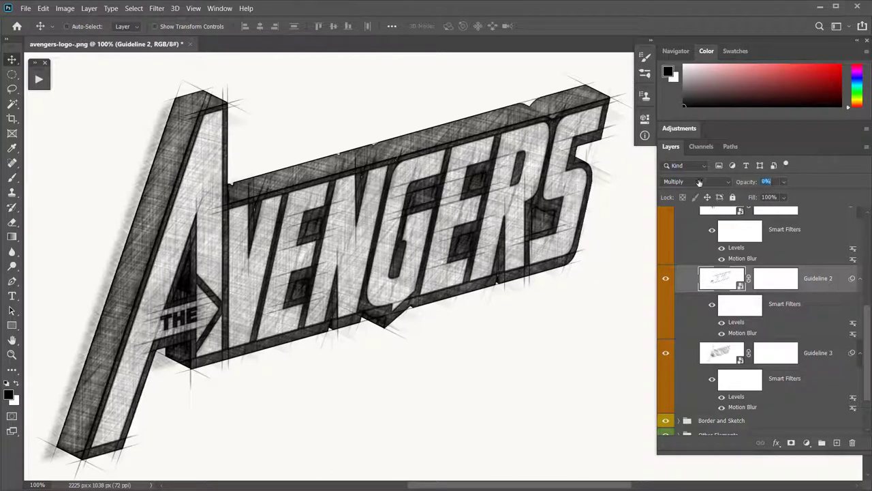
mouse_move(744, 182)
mouse_down()
mouse_move(695, 183)
mouse_move(706, 184)
mouse_up()
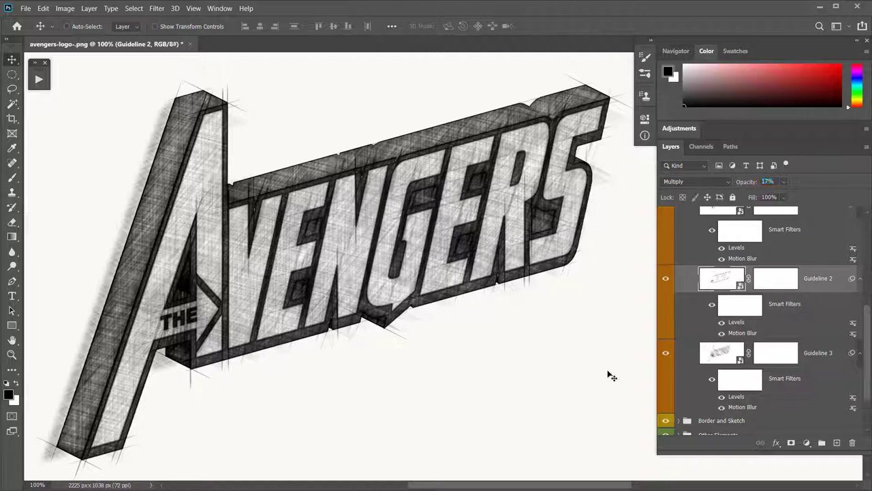
Lower Guideline 3's Levels white input from 240 to 216.
scroll(754, 339, down, 2)
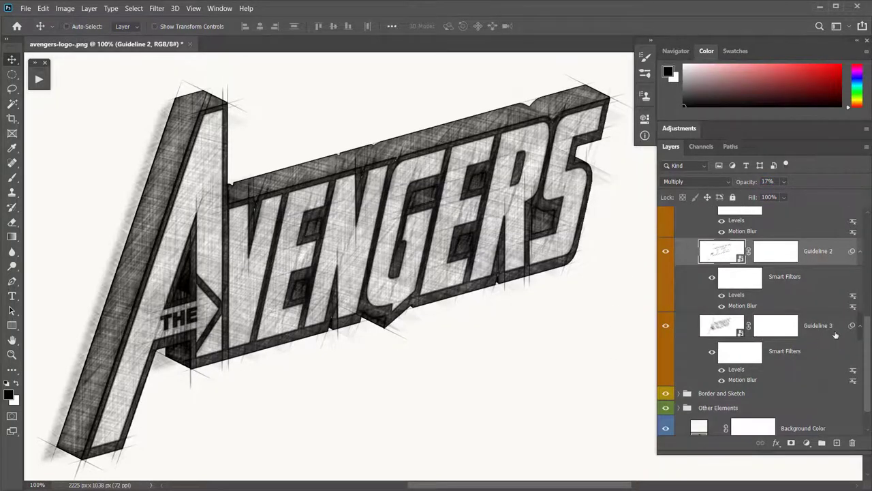
click(667, 327)
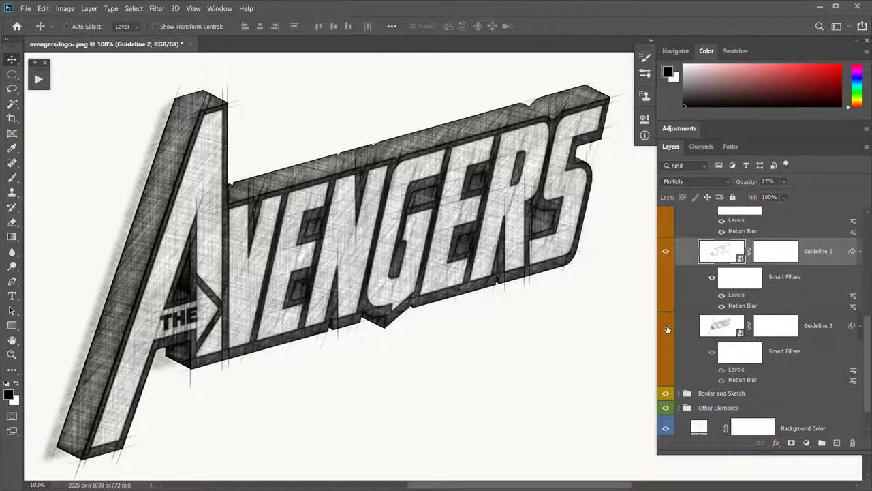
click(666, 326)
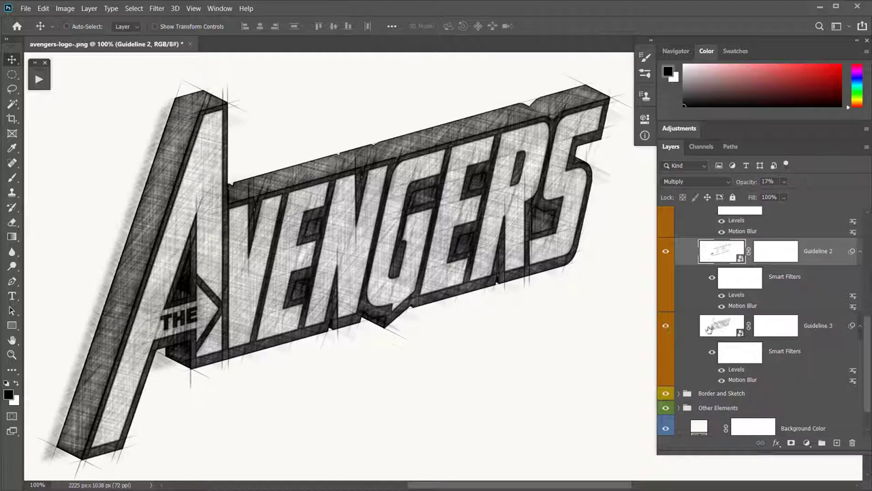
double_click(737, 370)
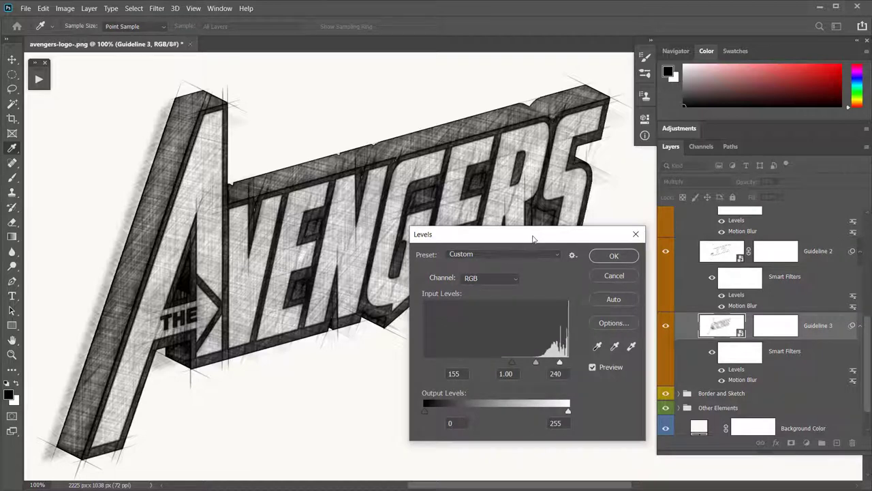
drag(535, 241, 649, 207)
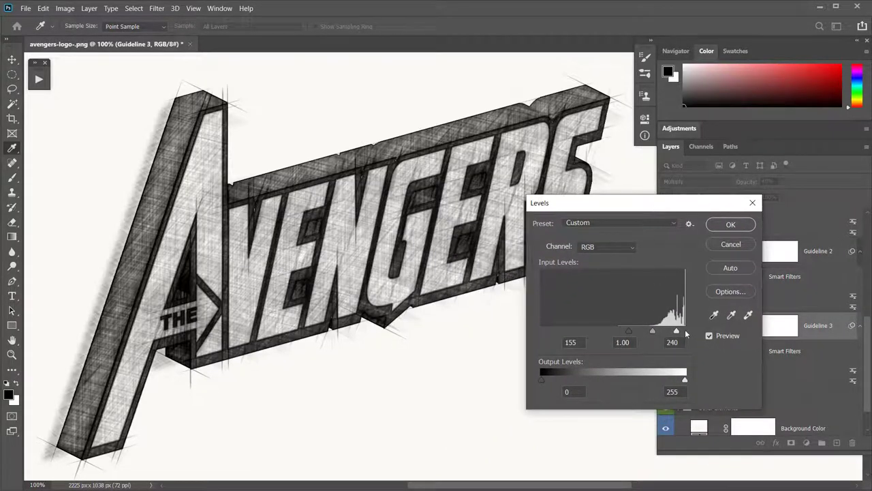
drag(677, 331, 667, 331)
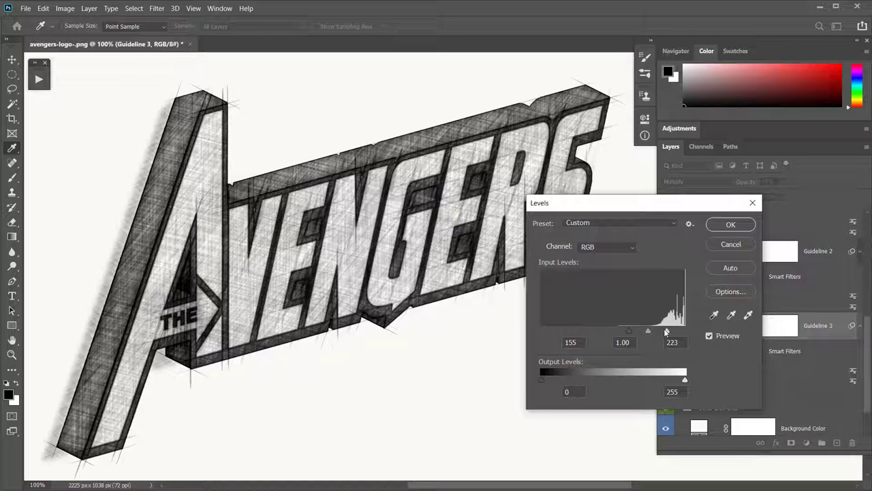
click(729, 226)
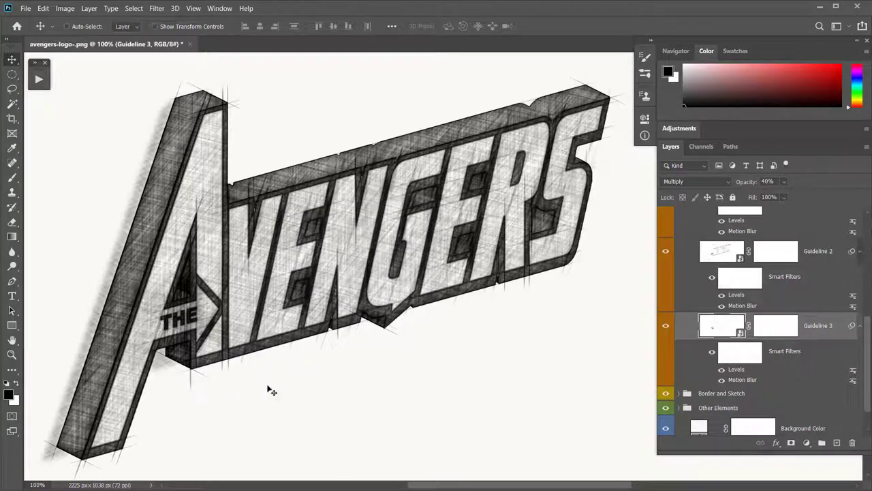
Collapse the Guidelines group and expand the Border and Sketch group.
scroll(726, 328, up, 1)
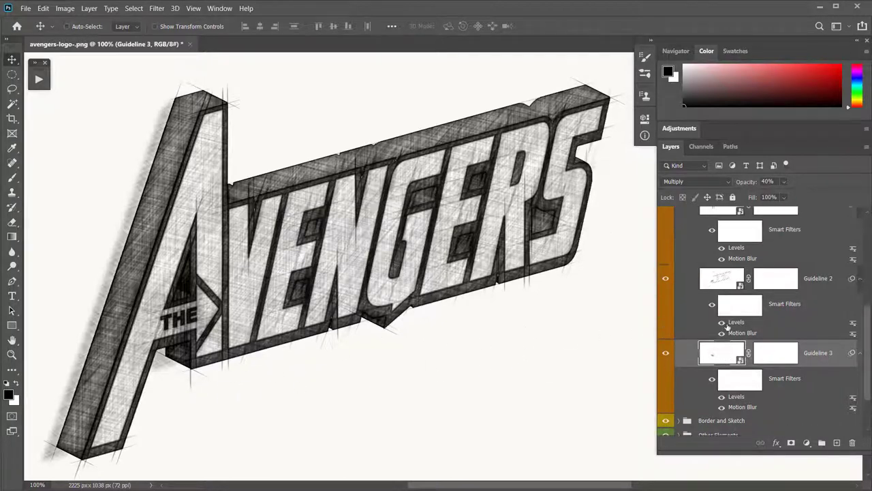
scroll(727, 328, up, 1)
scroll(728, 321, up, 1)
scroll(729, 308, up, 1)
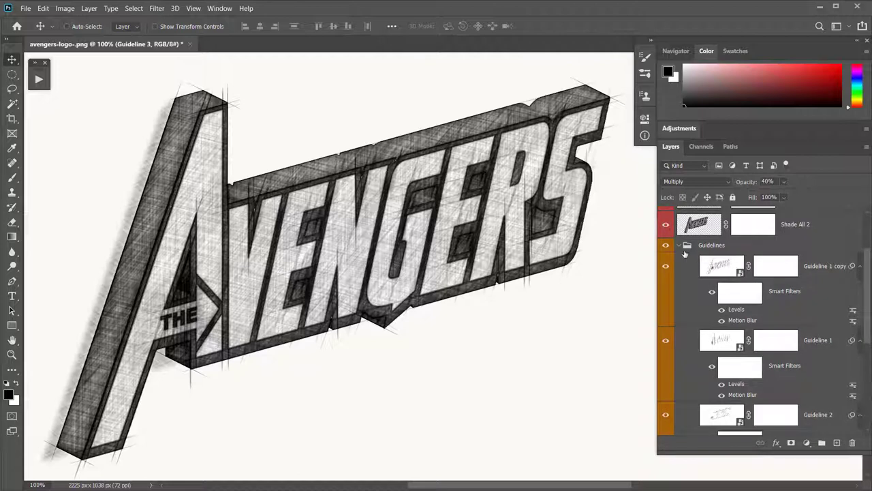
click(679, 246)
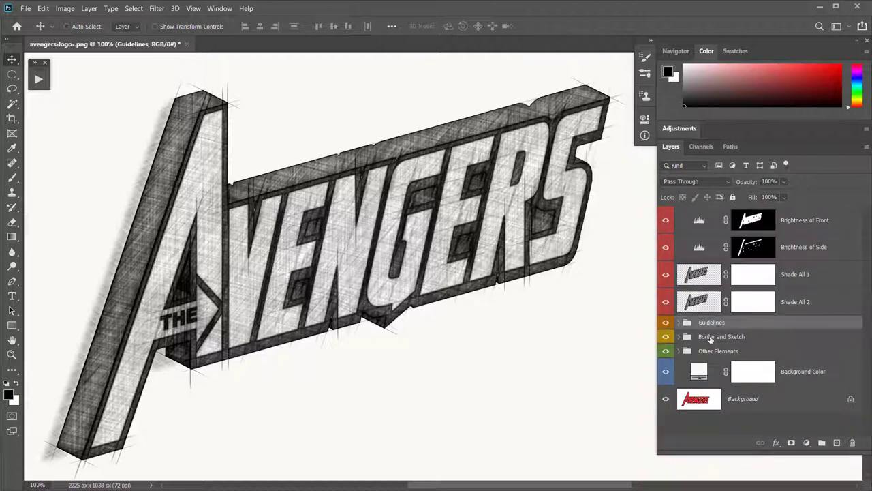
click(679, 336)
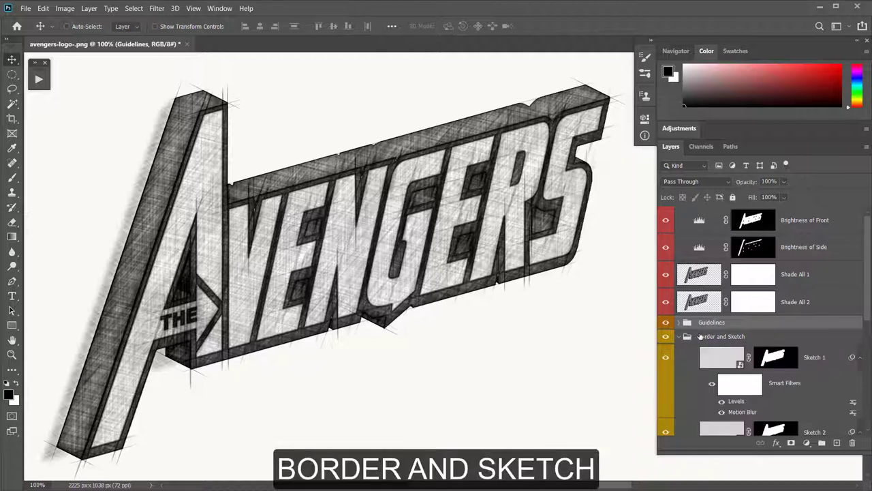
scroll(700, 337, down, 3)
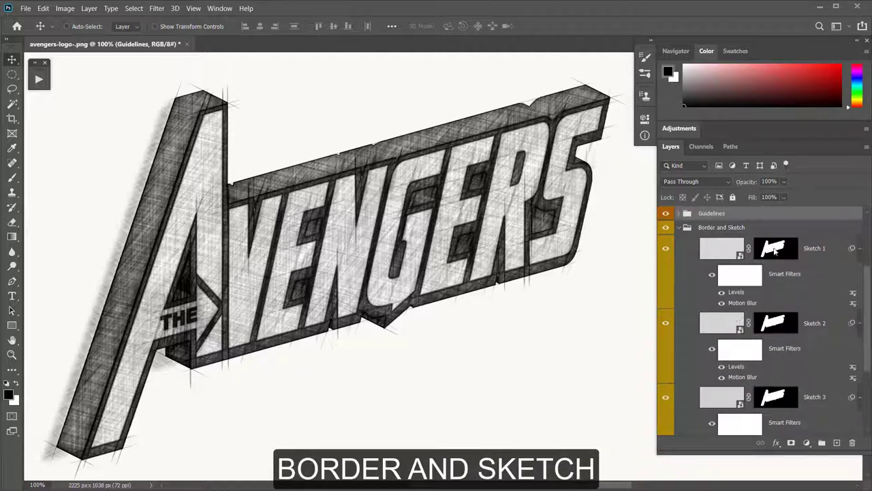
Hide Sketch 1 and Sketch 2, keeping Sketch 3 visible and selected.
click(665, 250)
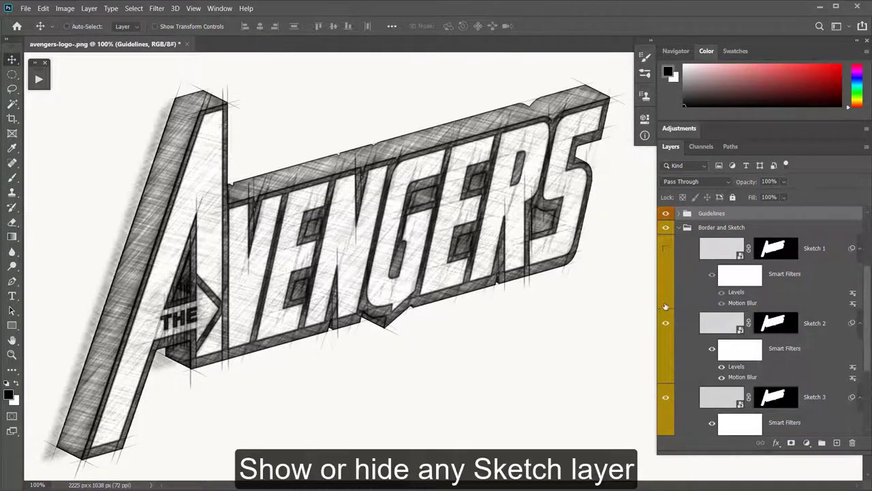
click(666, 324)
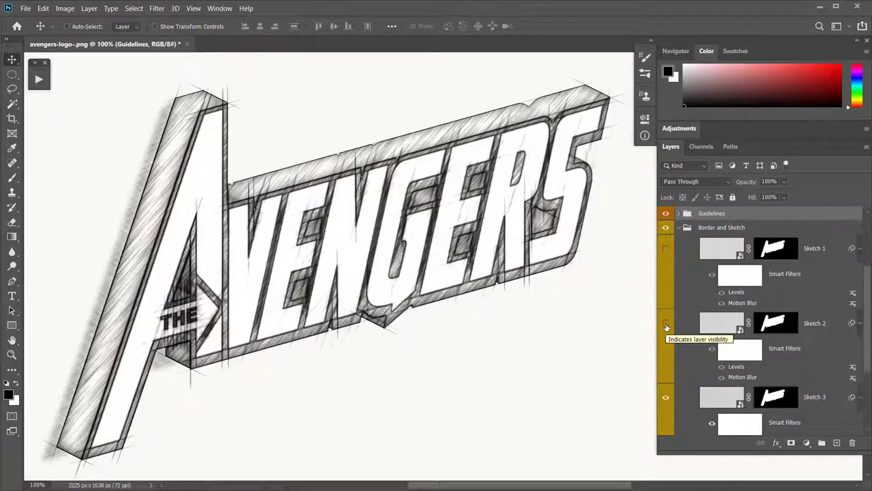
click(665, 400)
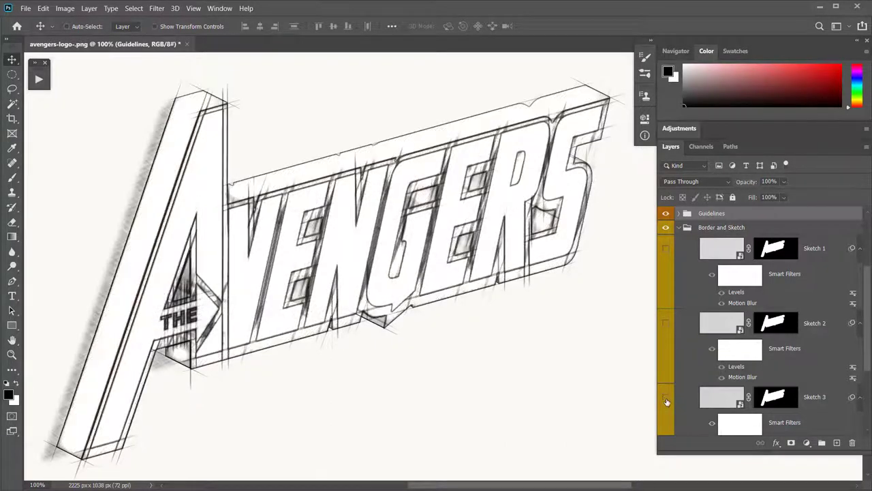
click(665, 400)
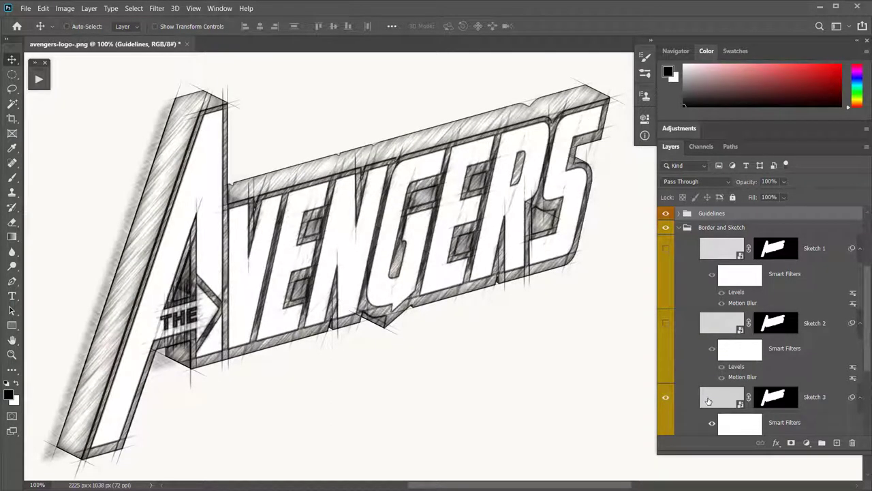
click(713, 401)
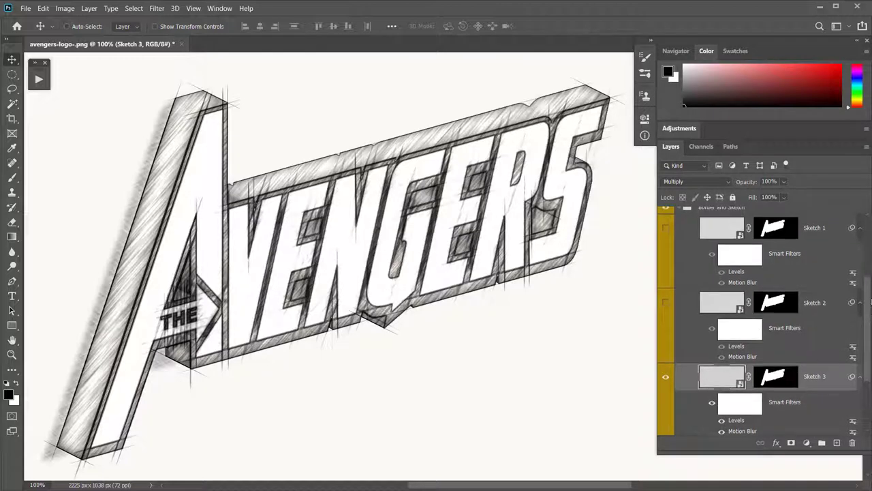
drag(869, 312, 866, 236)
Raise the Brightness of Front Levels white input from 179 to 226.
click(700, 224)
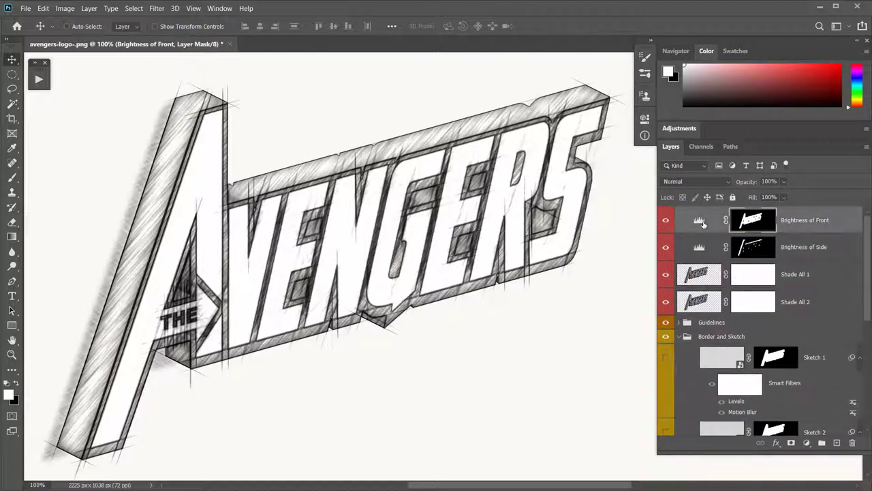
double_click(700, 222)
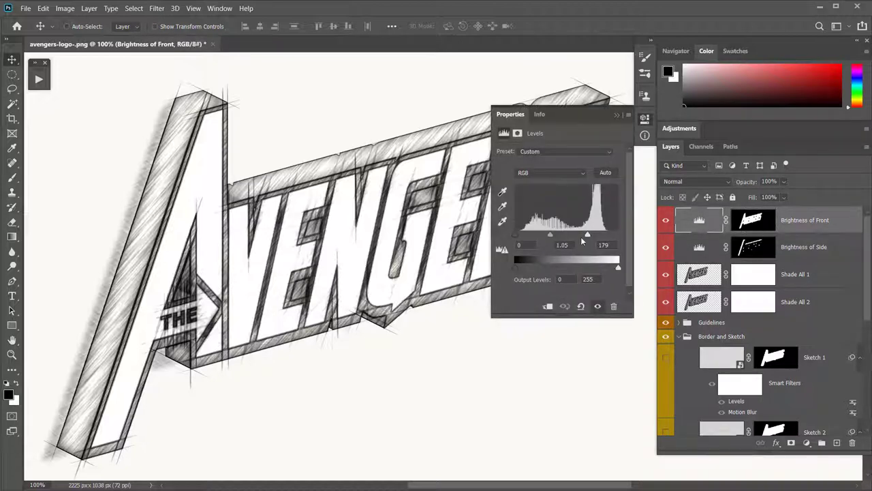
drag(588, 236, 607, 236)
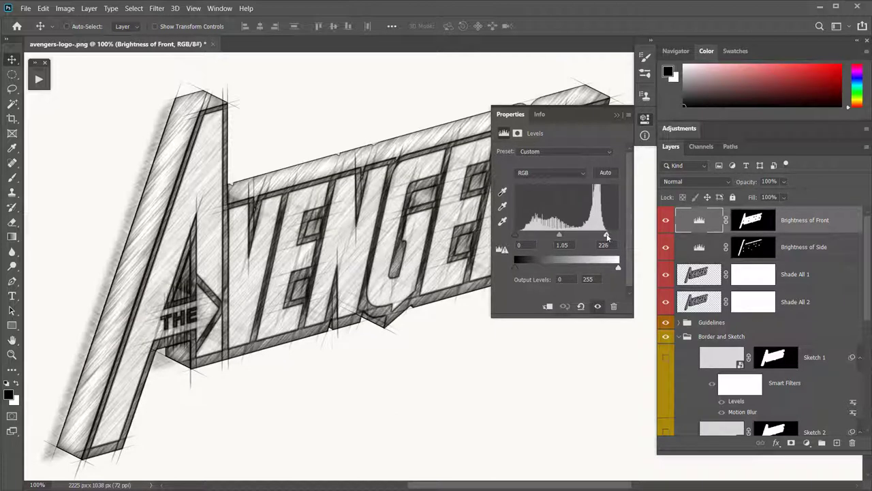
click(516, 114)
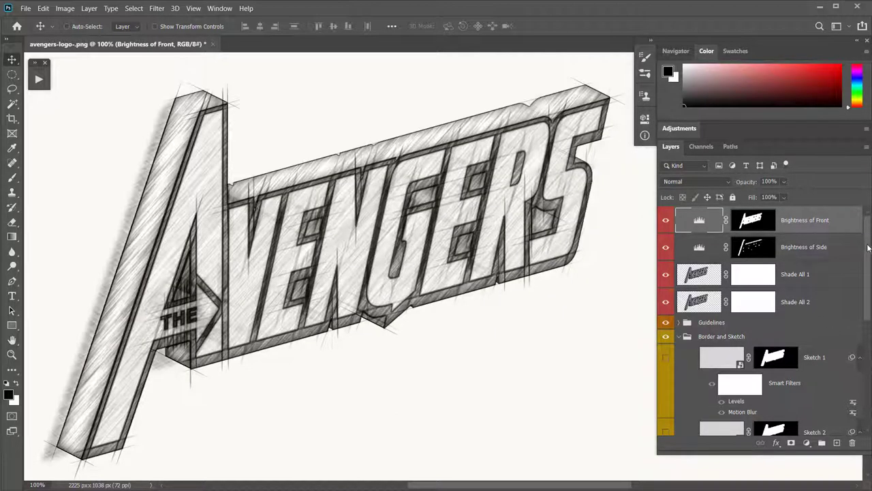
mouse_move(867, 247)
mouse_down()
mouse_move(867, 344)
mouse_move(867, 337)
mouse_up()
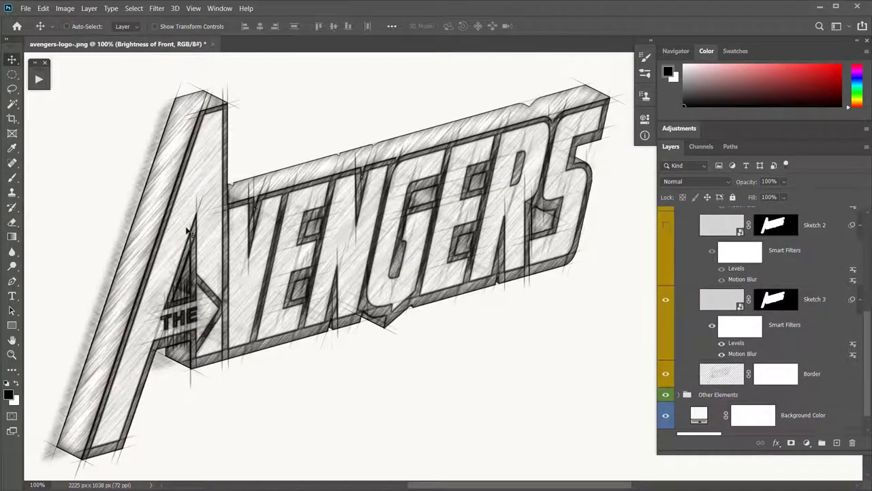
Set Sketch 3's Motion Blur angle to -26°.
double_click(741, 354)
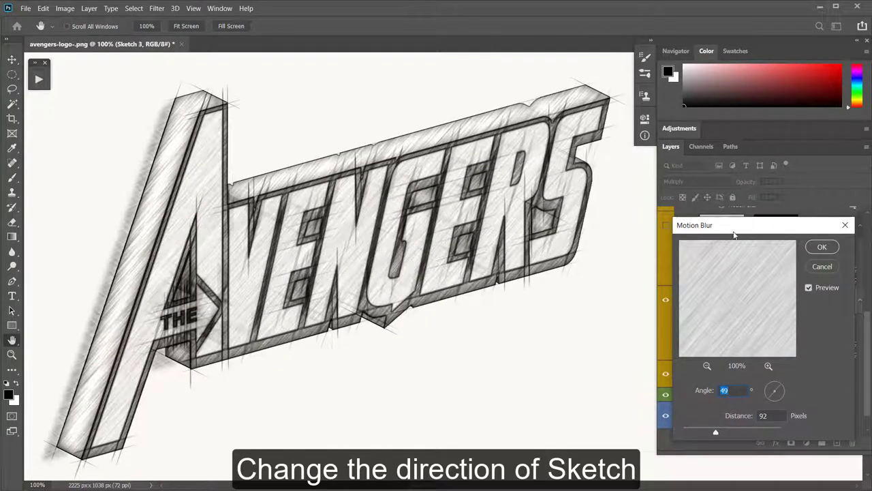
drag(783, 392, 772, 400)
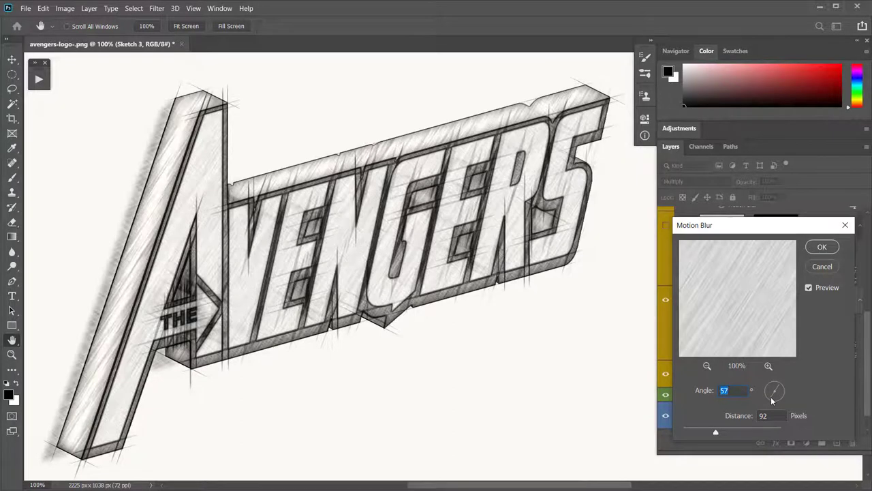
text(9)
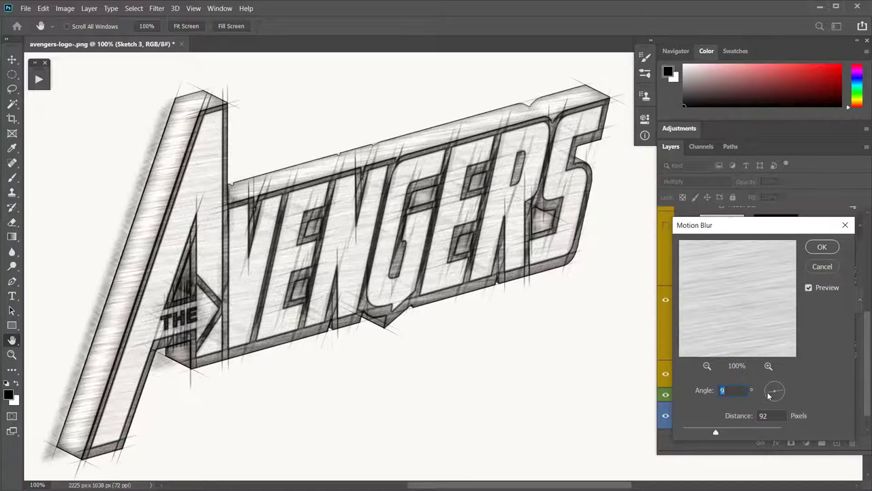
click(768, 391)
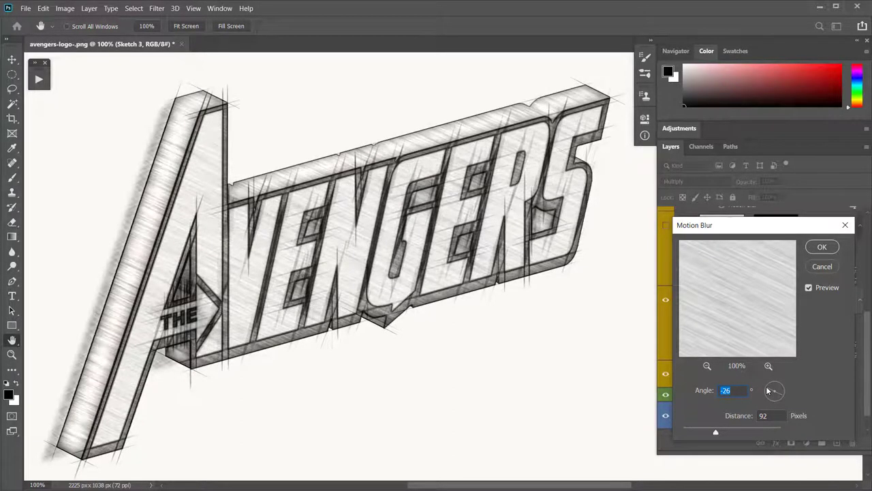
click(822, 248)
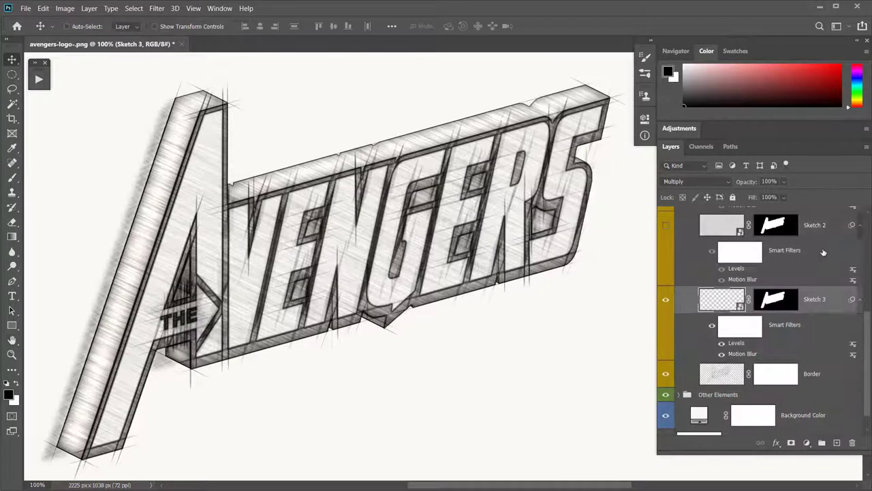
Set Sketch 3's Levels black input to 106 with white input at 244.
double_click(739, 344)
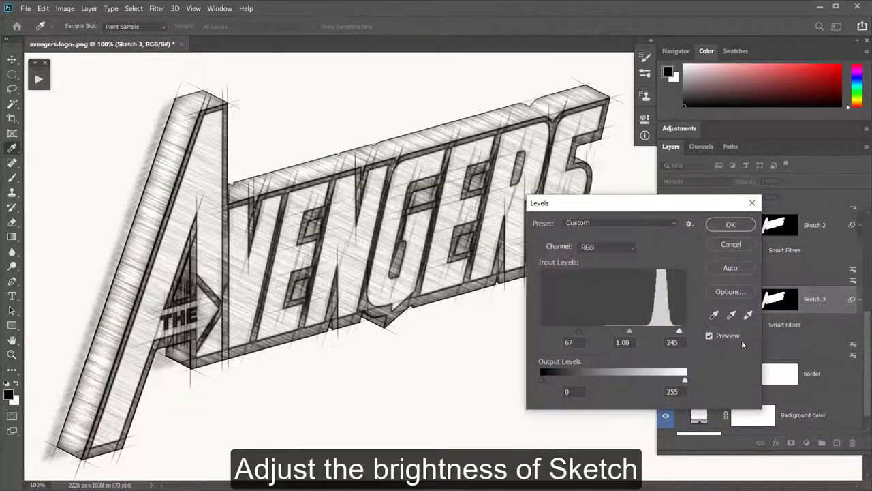
mouse_move(578, 330)
mouse_down()
mouse_move(615, 331)
mouse_move(551, 333)
mouse_move(608, 330)
mouse_move(600, 330)
mouse_up()
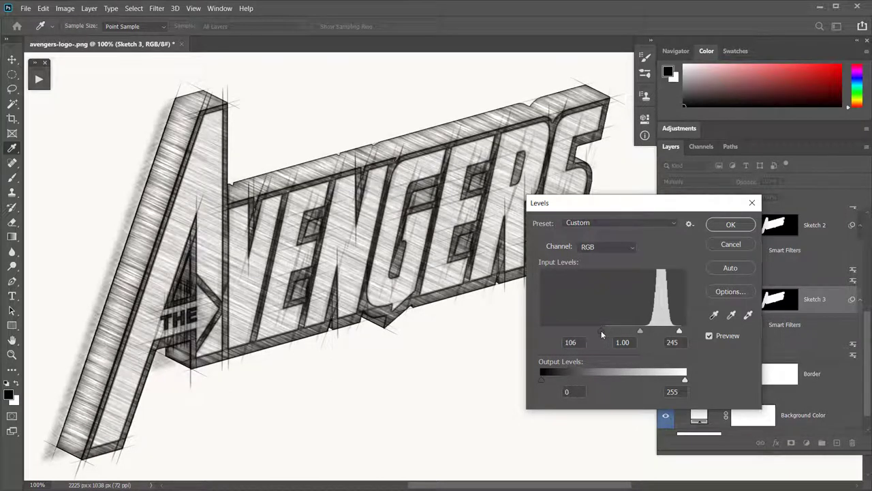
drag(680, 332, 678, 332)
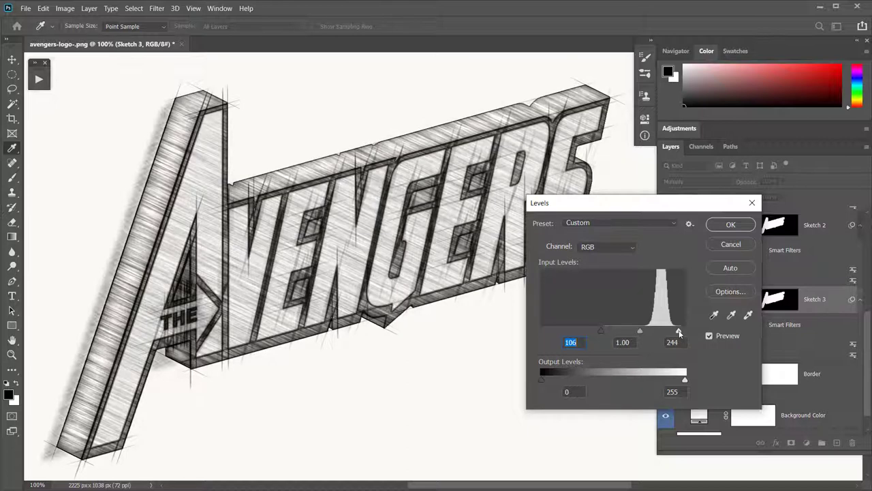
click(730, 225)
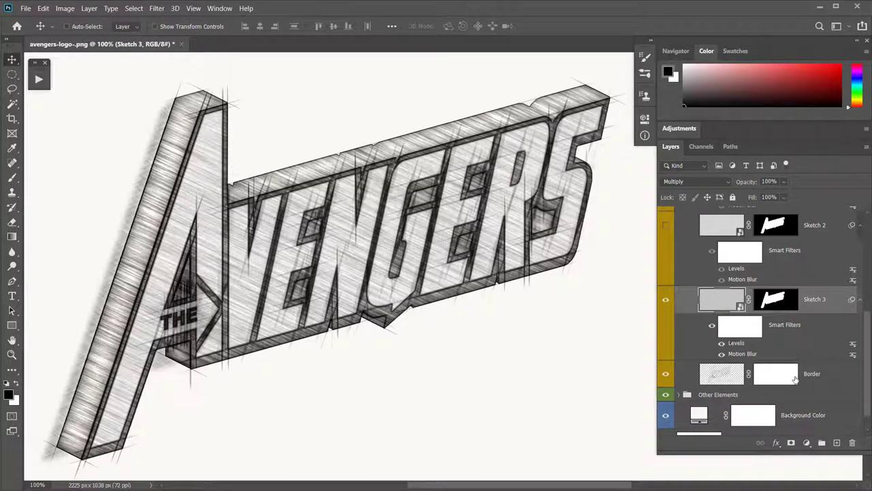
Show Sketch 1 again, keep Sketch 2 hidden, and bring up Sketch 1's Levels settings.
click(665, 375)
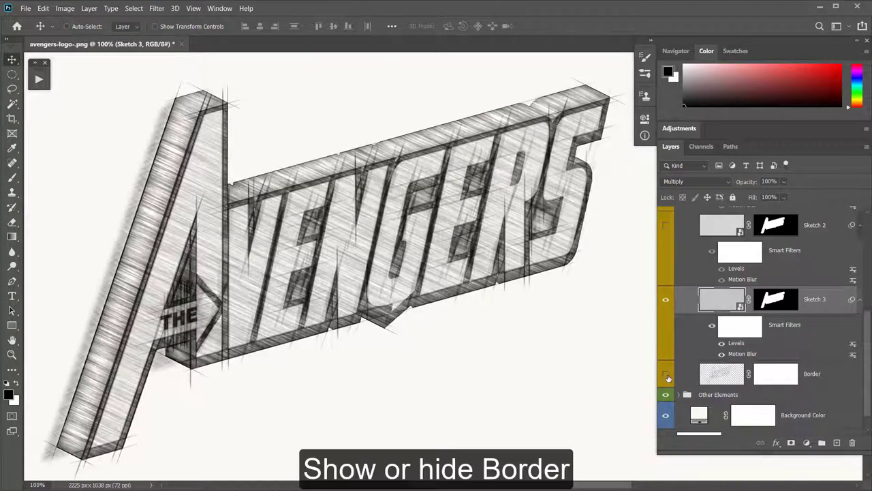
click(665, 375)
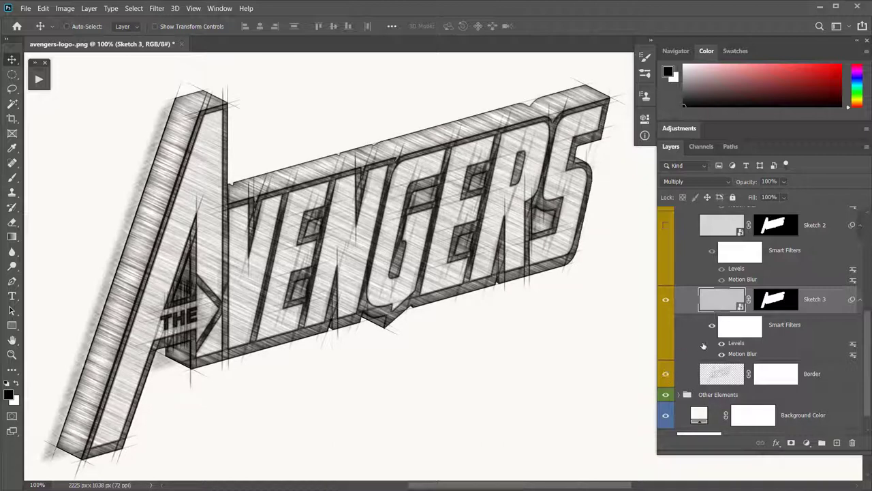
scroll(705, 320, up, 2)
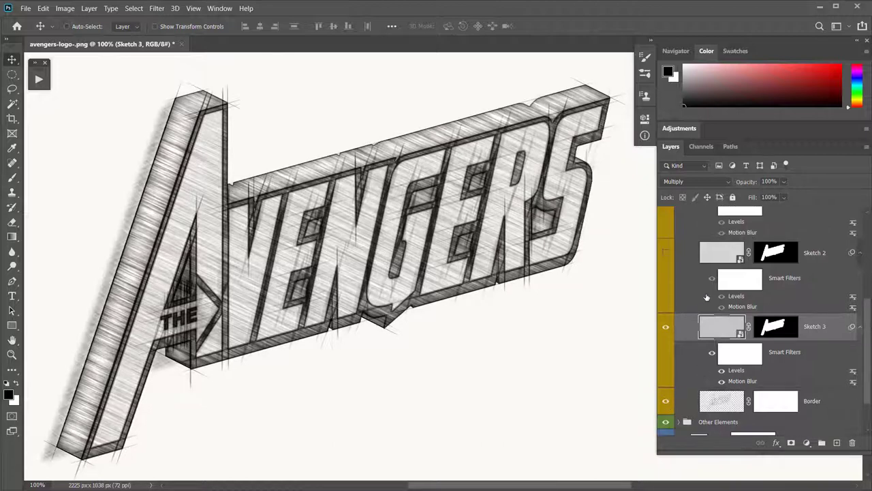
click(665, 253)
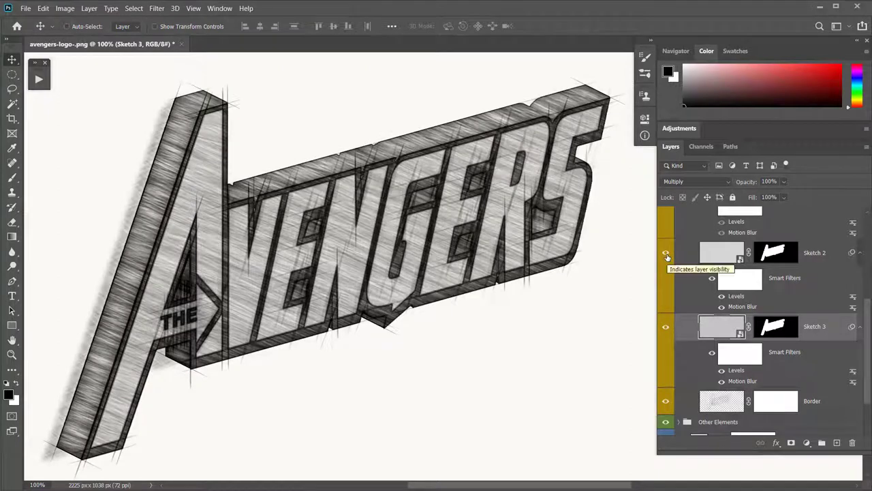
click(665, 254)
scroll(702, 285, up, 4)
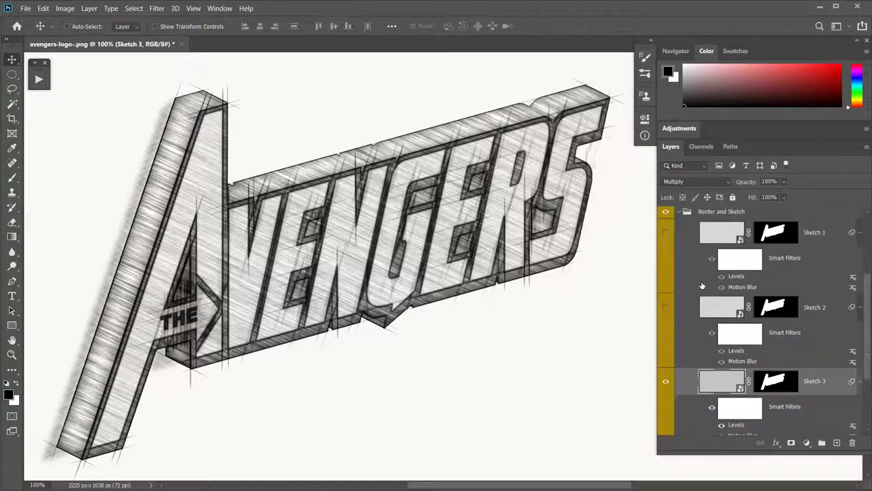
click(668, 235)
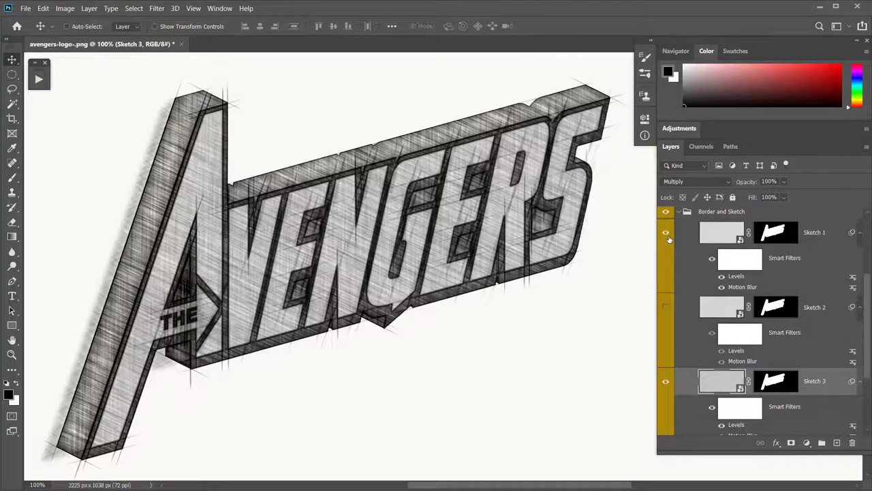
click(667, 233)
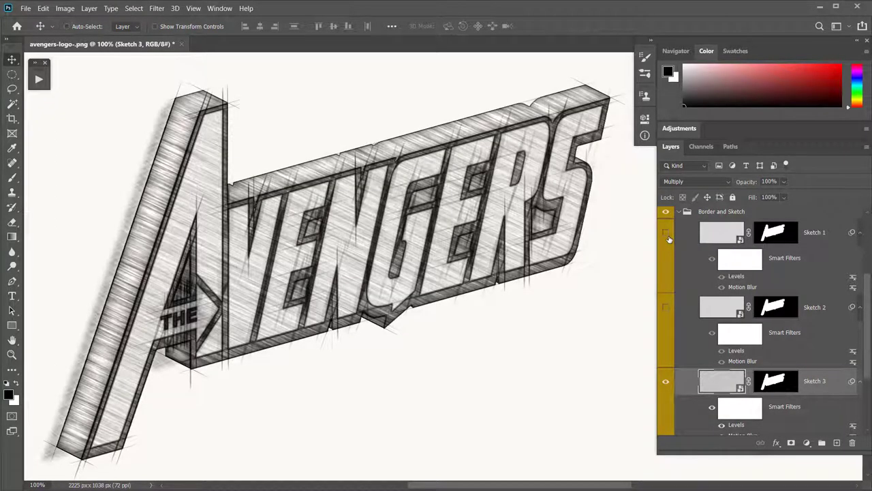
click(668, 233)
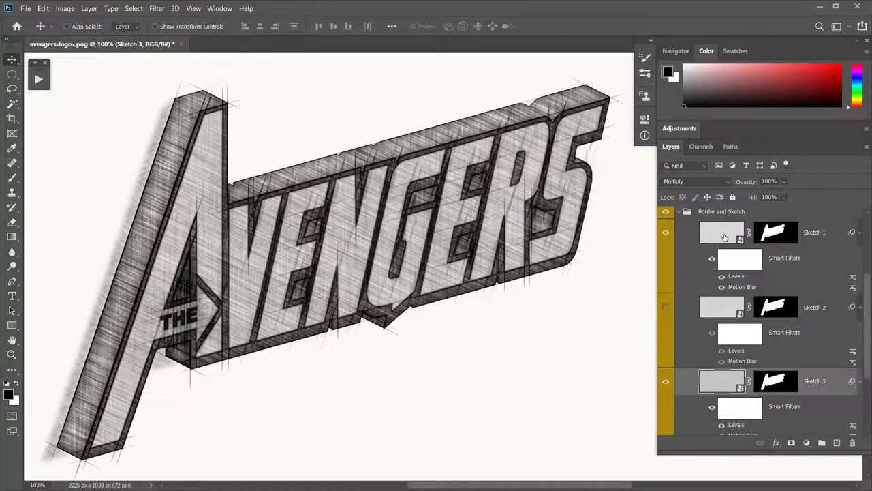
double_click(738, 279)
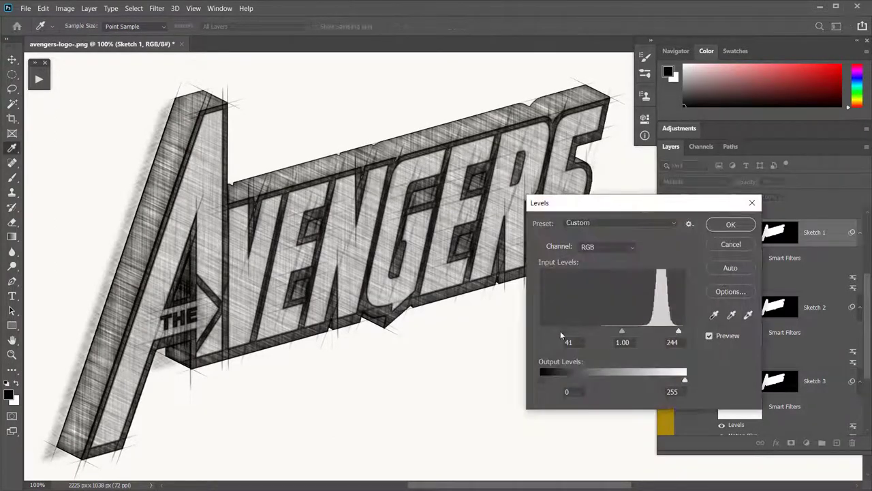
Set Sketch 1's Levels inputs to black 99, gamma 1.00, white 221.
mouse_move(589, 330)
mouse_down()
mouse_move(610, 331)
mouse_move(553, 330)
mouse_move(596, 330)
mouse_up()
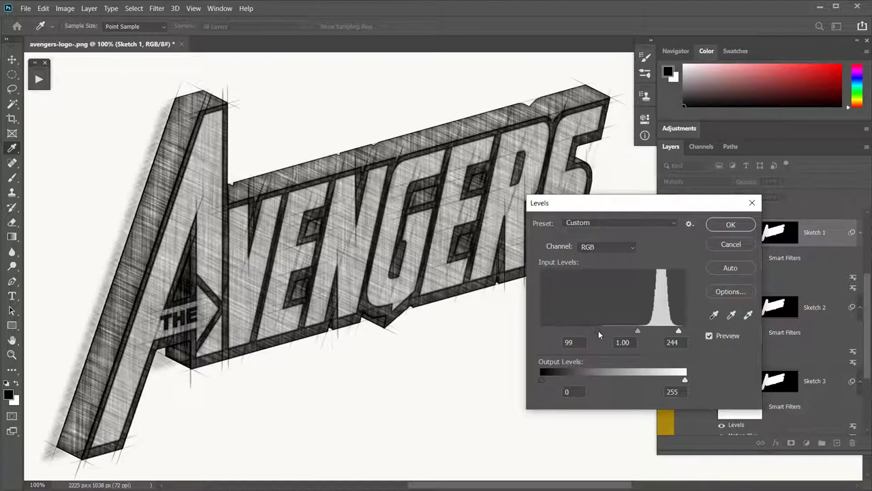
drag(678, 332, 665, 332)
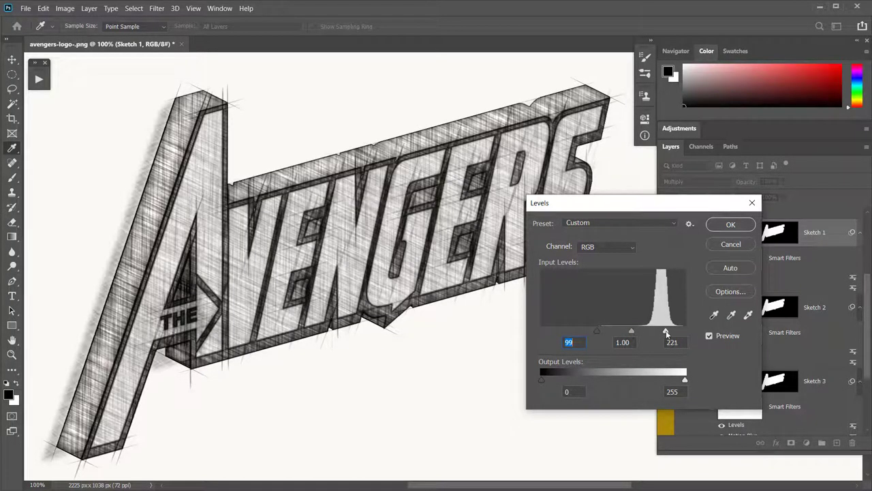
click(741, 226)
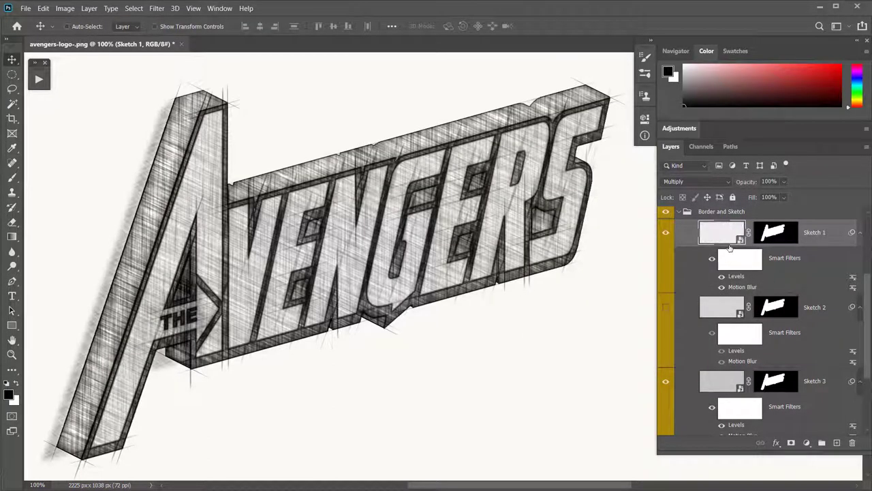
Hide Sketch 1, collapse Border and Sketch, and expand the Other Elements group.
click(666, 232)
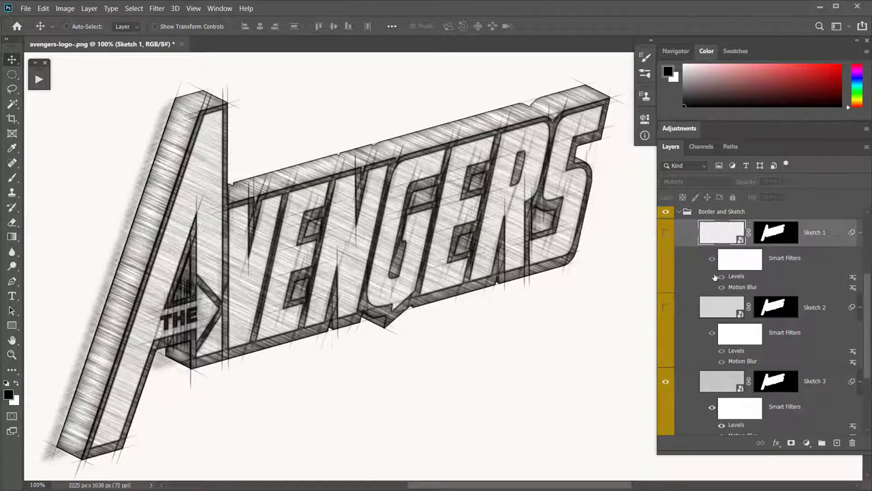
scroll(715, 278, up, 2)
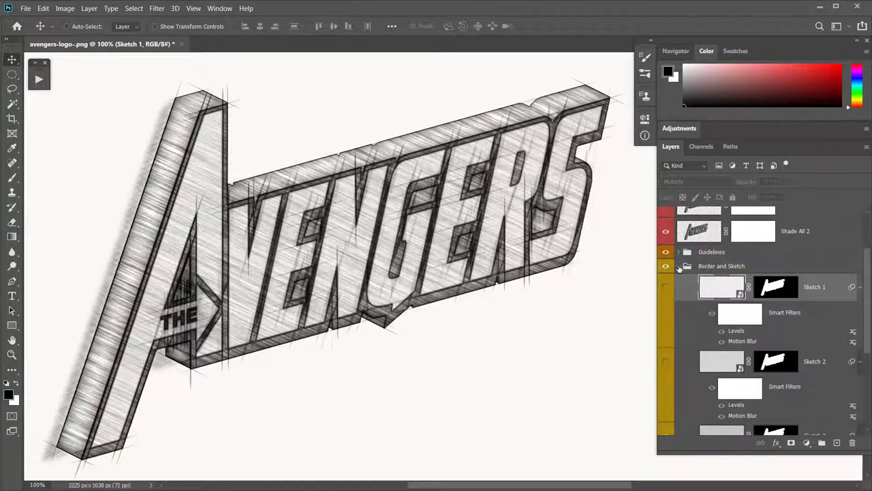
click(678, 267)
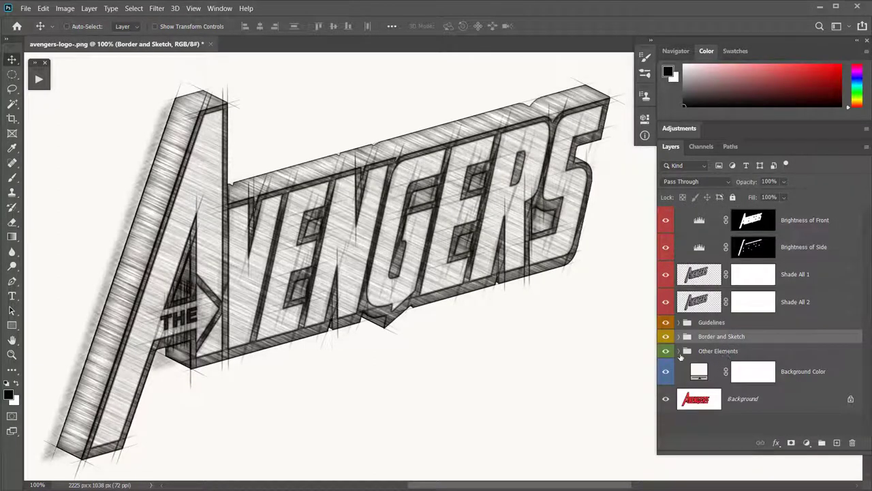
click(679, 351)
scroll(732, 337, down, 2)
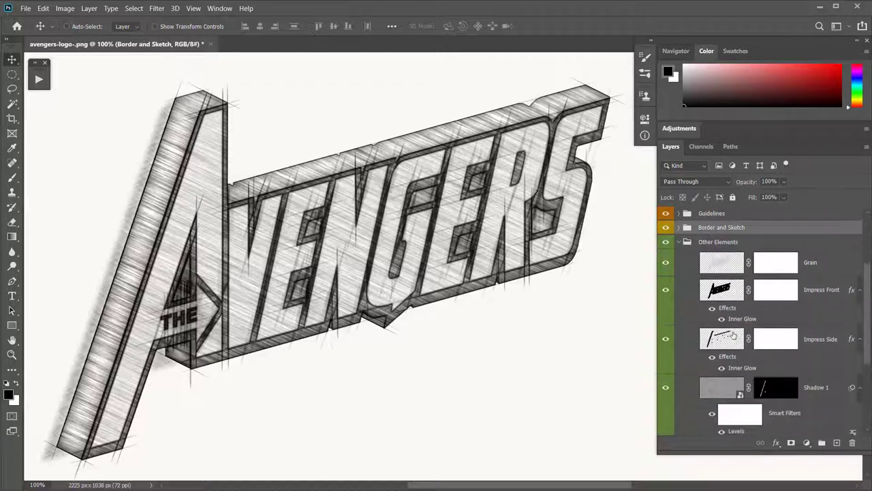
Raise the Grain layer's opacity from 9% to 12%.
click(721, 264)
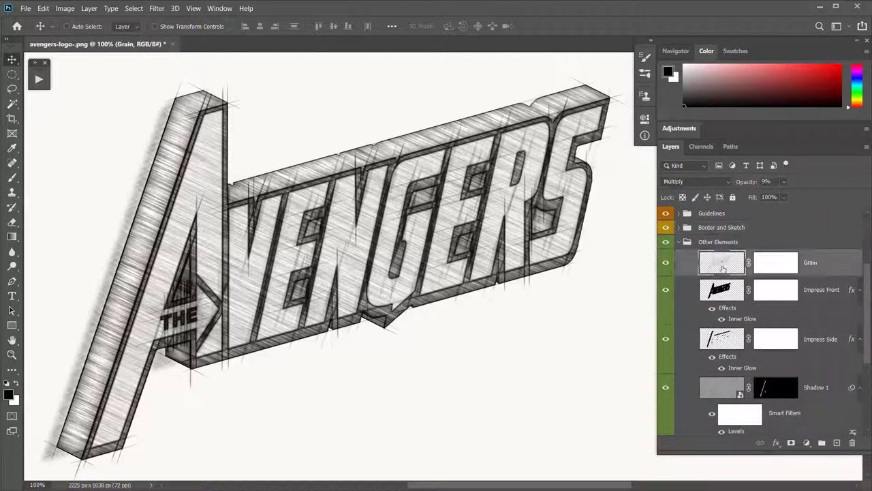
click(667, 265)
click(666, 265)
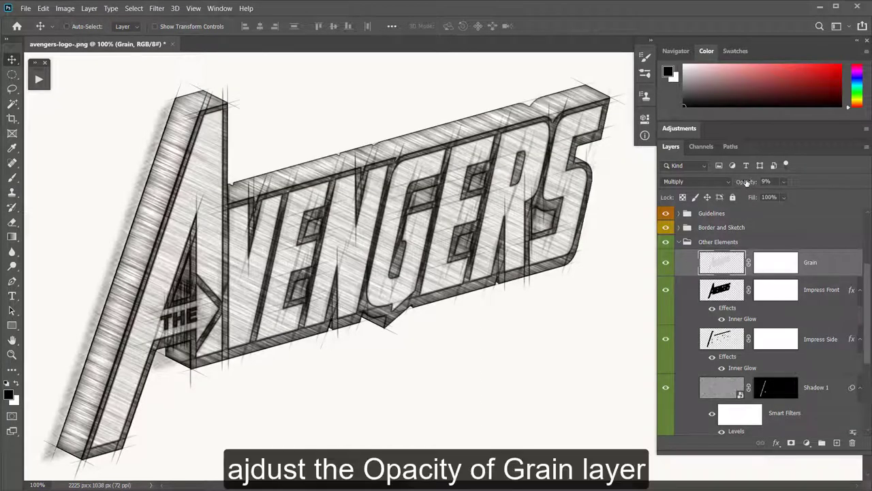
drag(748, 182, 750, 185)
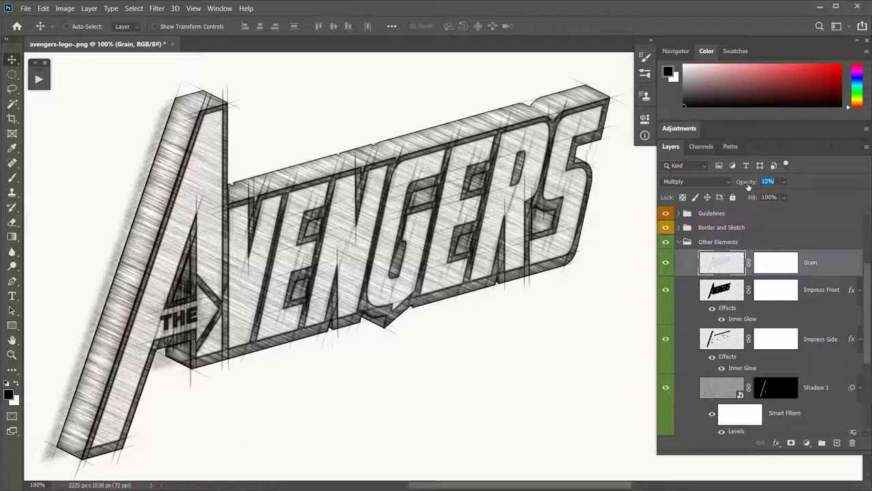
drag(748, 186, 737, 186)
Set Impress Front's Inner Glow to a 57 px size at 52% opacity.
click(721, 291)
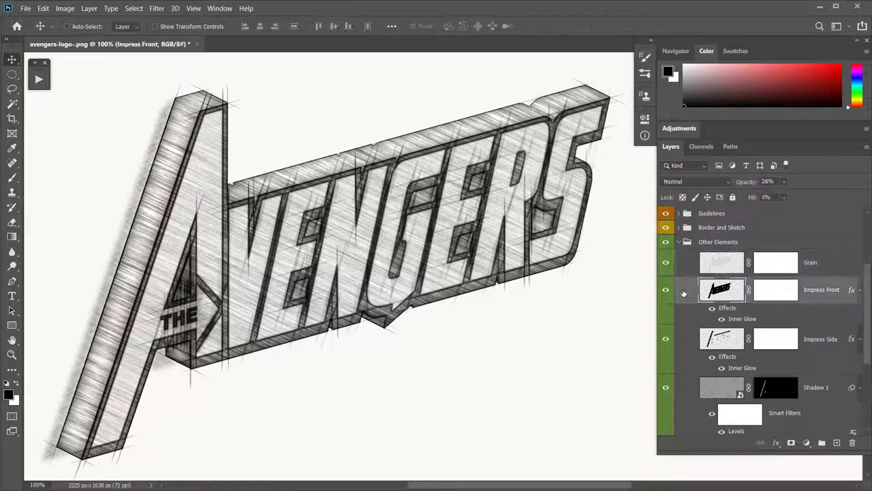
click(666, 292)
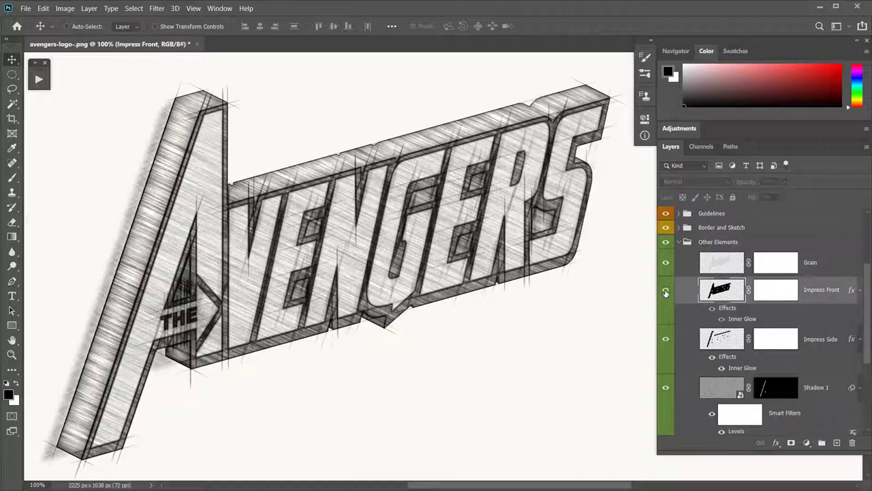
click(666, 292)
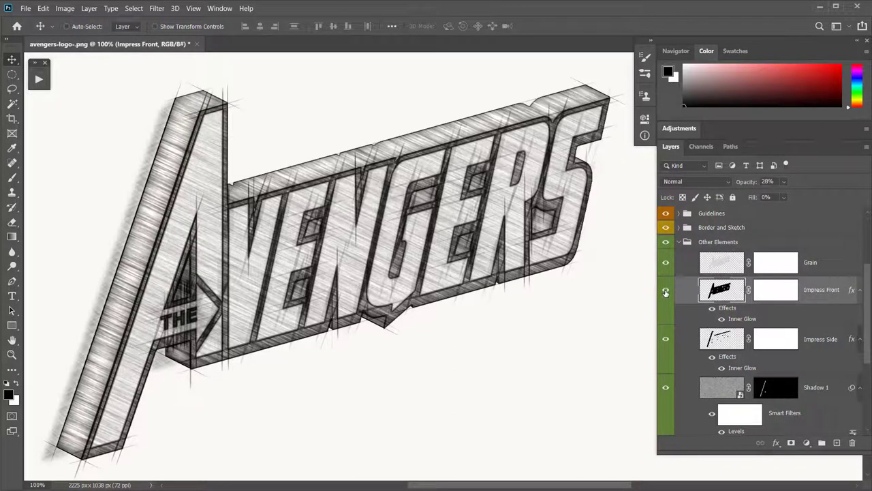
double_click(745, 319)
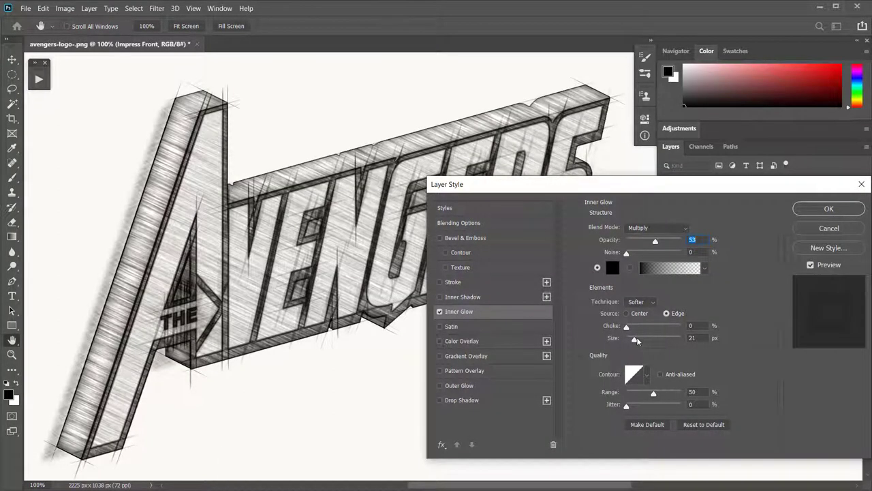
click(642, 339)
drag(654, 341, 661, 341)
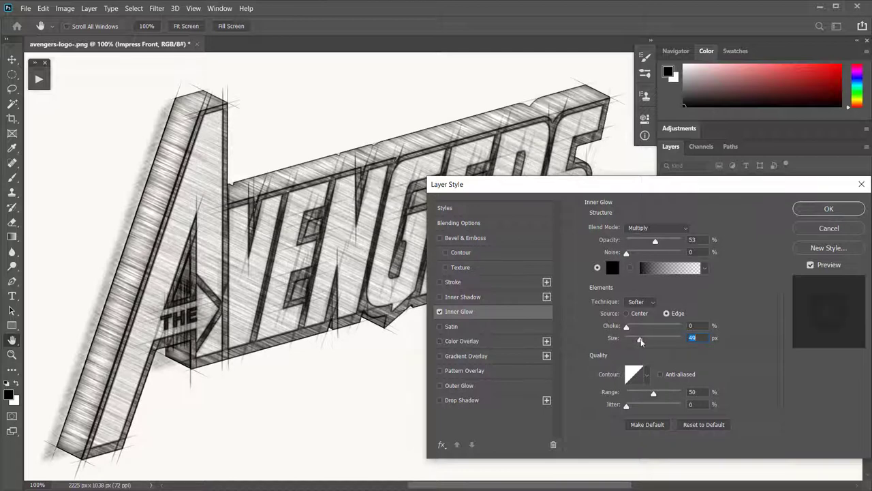
drag(641, 341, 642, 340)
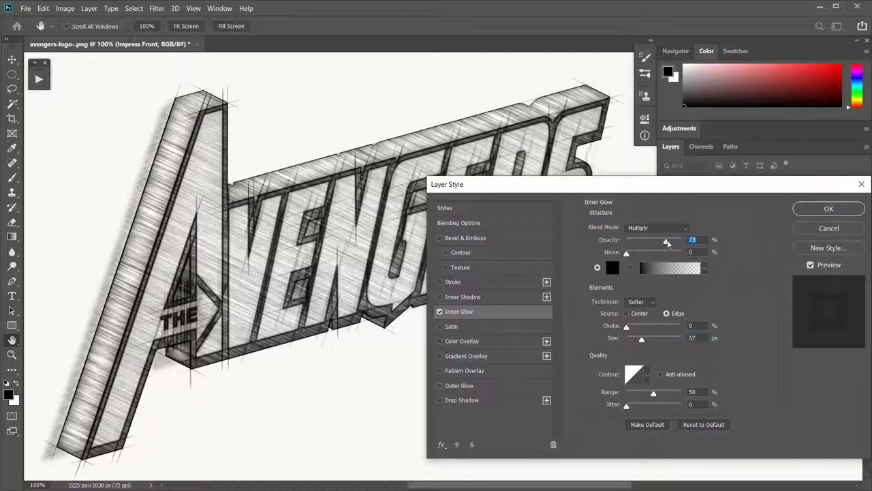
drag(655, 241, 655, 242)
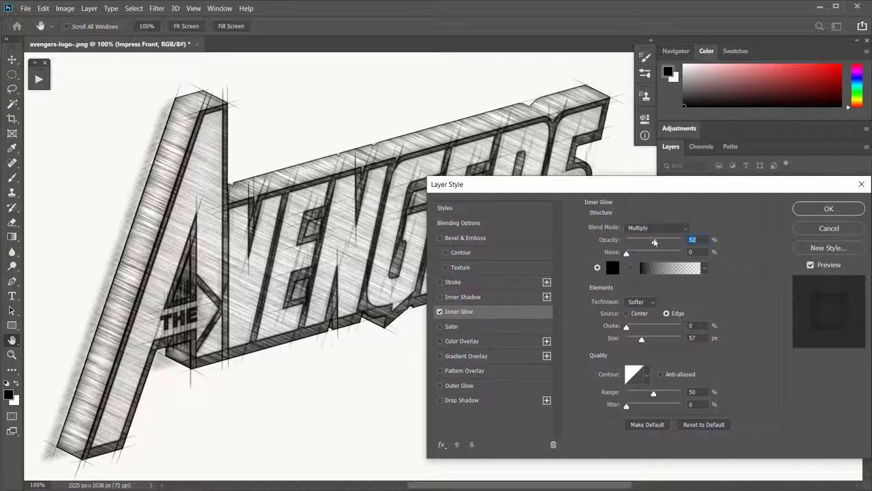
click(814, 211)
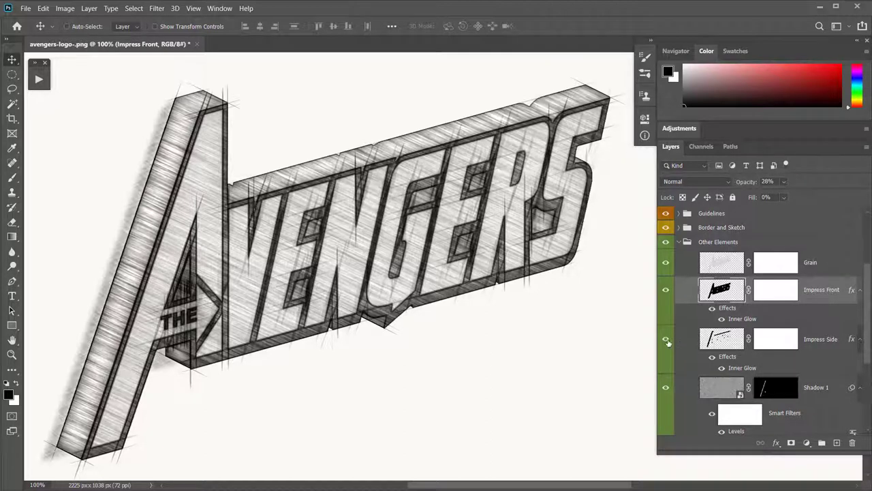
Reduce Impress Side's Inner Glow size from 33 to 27 px, keeping opacity at 21%.
click(666, 340)
click(666, 340)
double_click(736, 368)
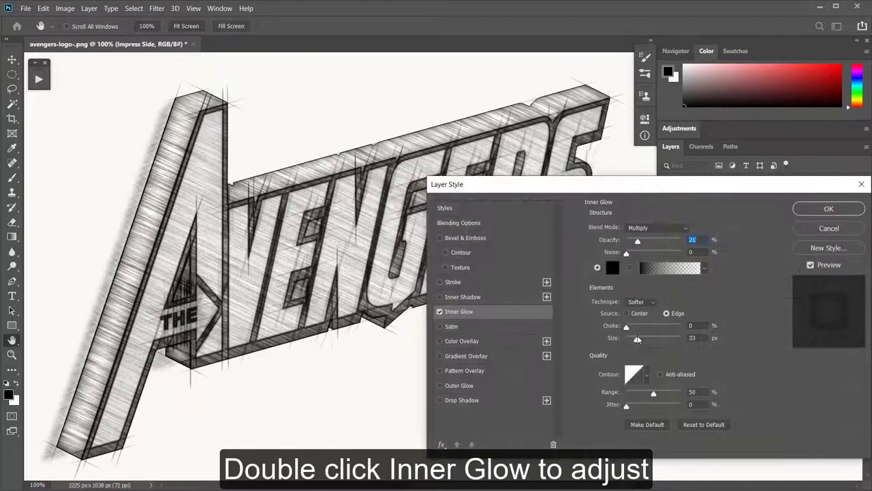
drag(637, 338, 636, 341)
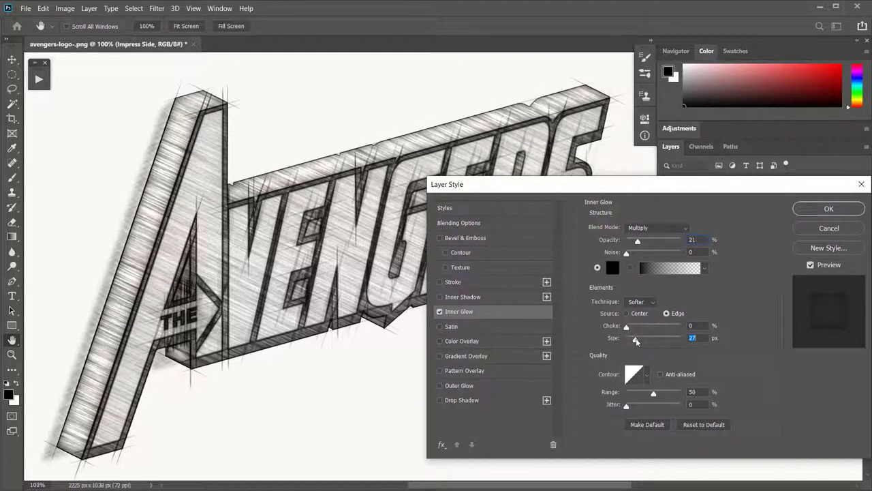
click(826, 211)
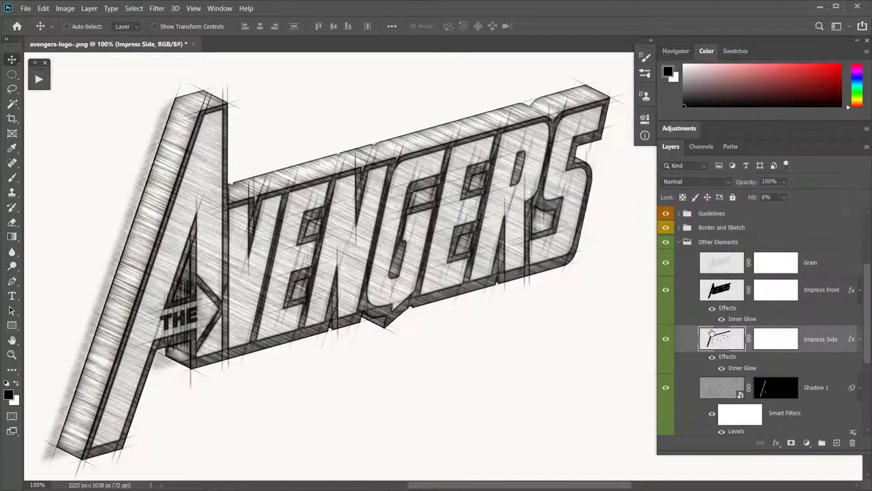
scroll(726, 358, down, 2)
scroll(726, 354, down, 2)
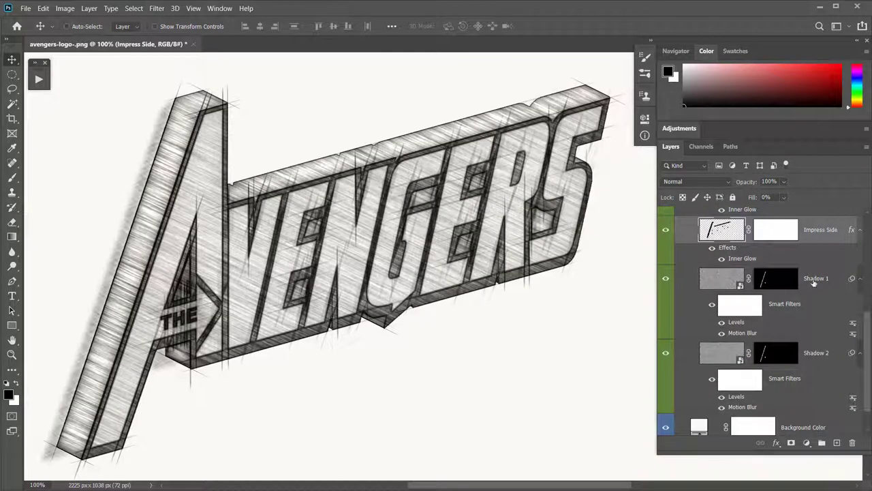
click(666, 278)
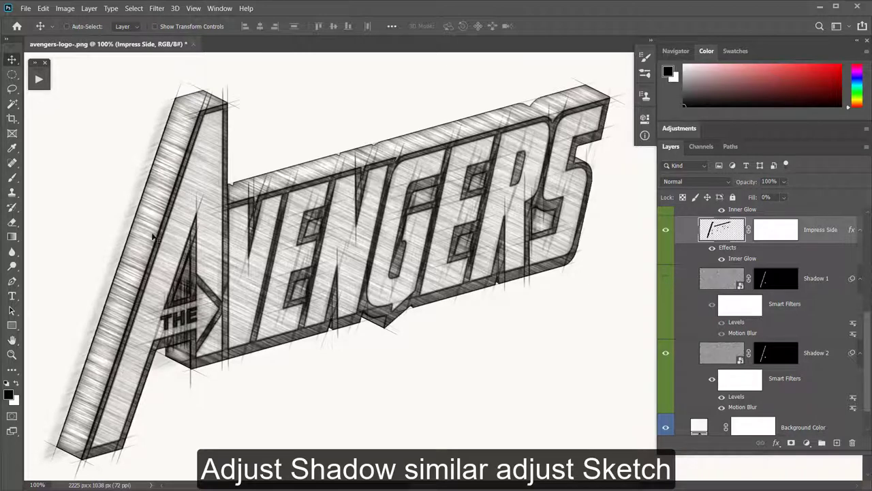
click(667, 353)
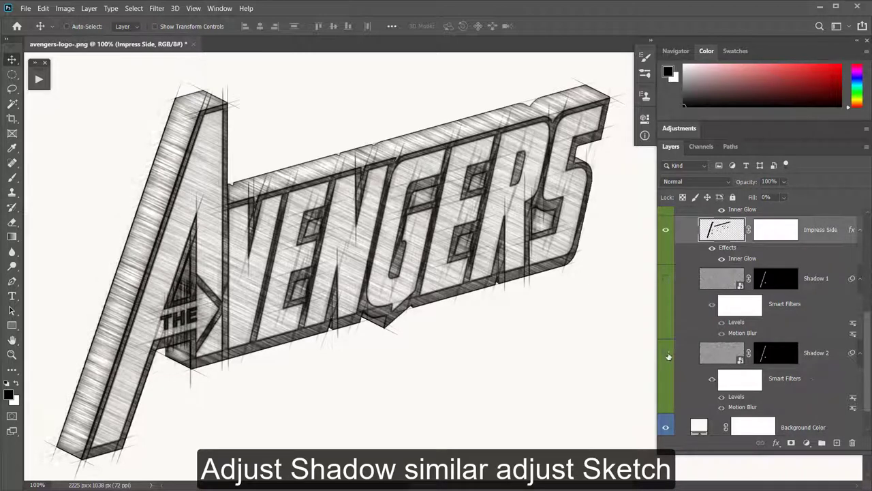
click(666, 353)
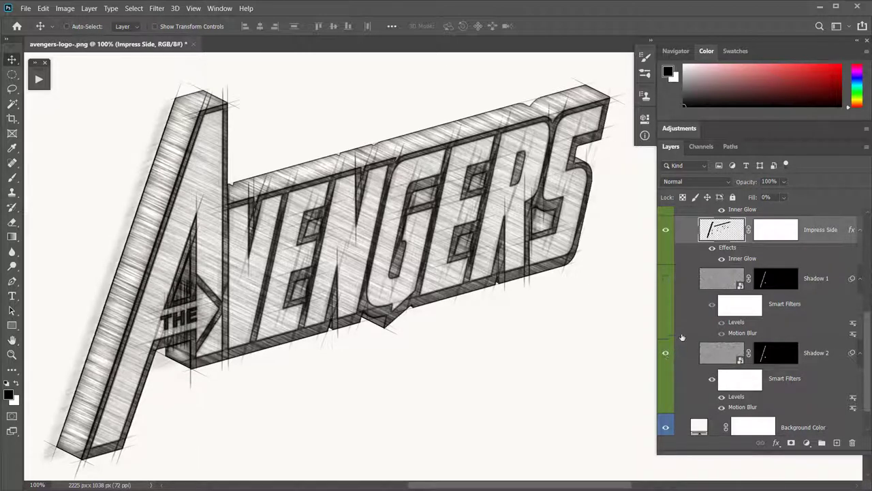
click(665, 279)
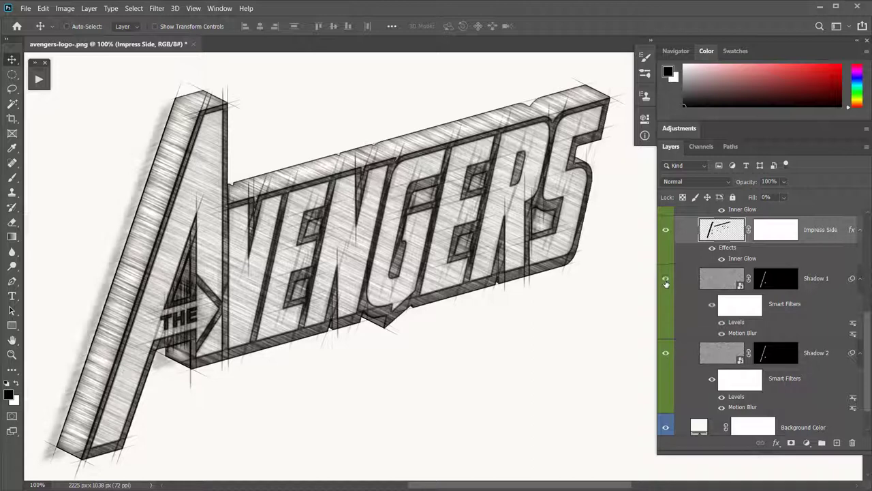
click(720, 281)
mouse_move(744, 182)
mouse_down()
mouse_move(831, 186)
mouse_move(797, 186)
mouse_up()
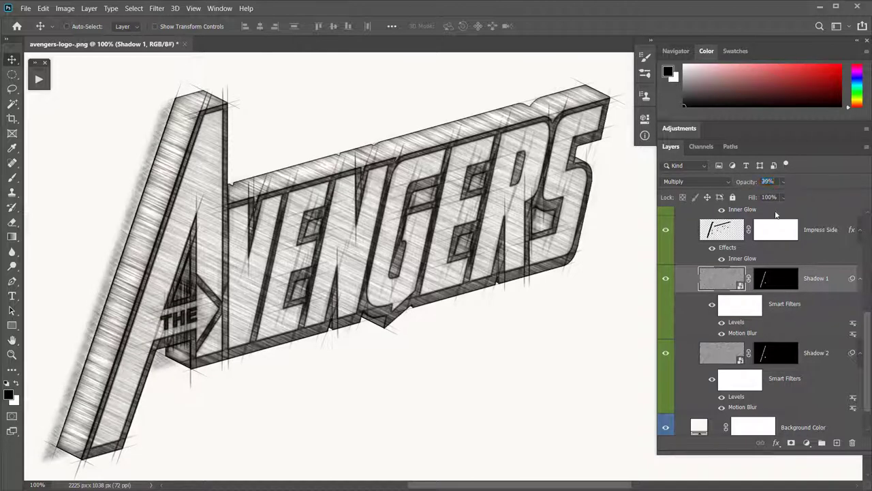
click(667, 280)
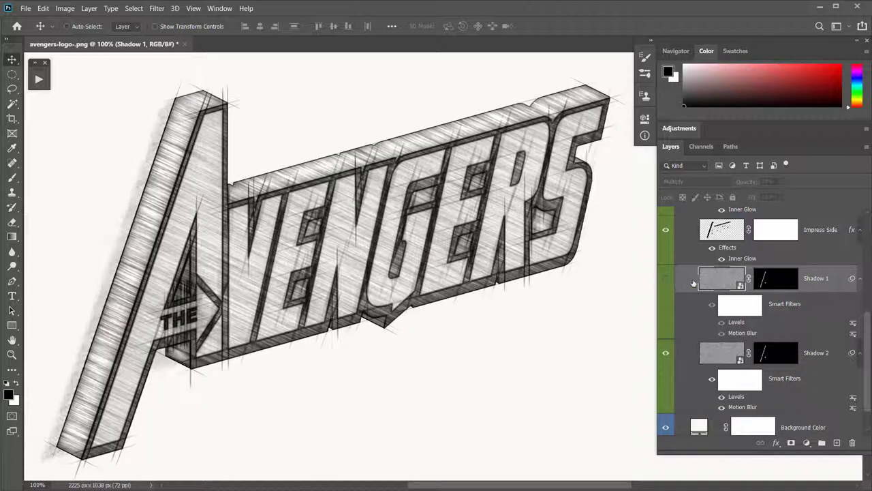
scroll(744, 291, down, 1)
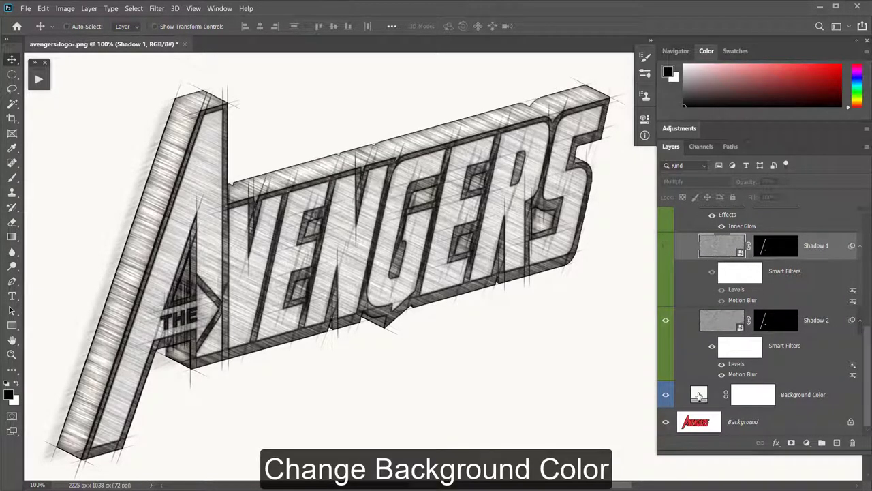
Set the Background Color fill to grey d7d7d7, darkened slightly.
double_click(698, 395)
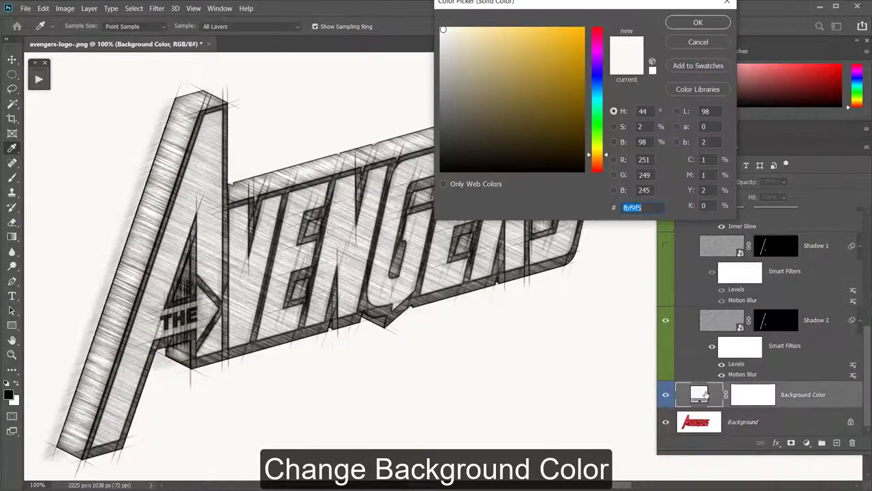
text(d7d7d7)
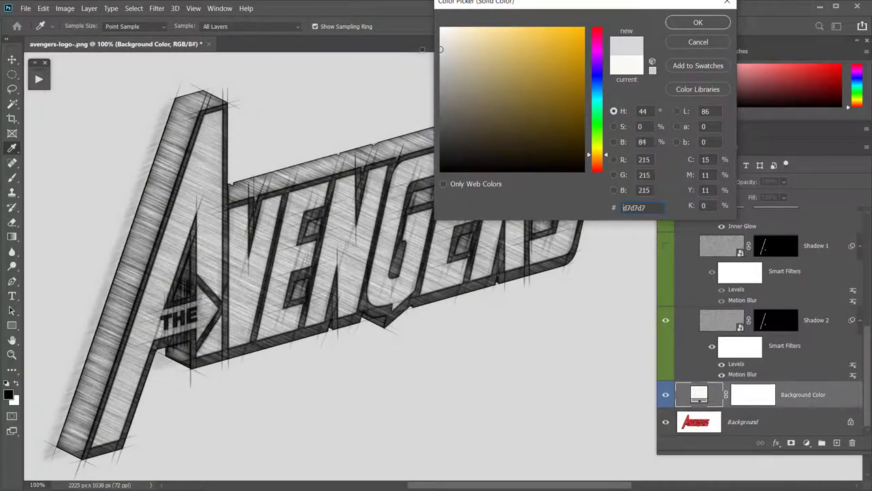
drag(422, 49, 425, 58)
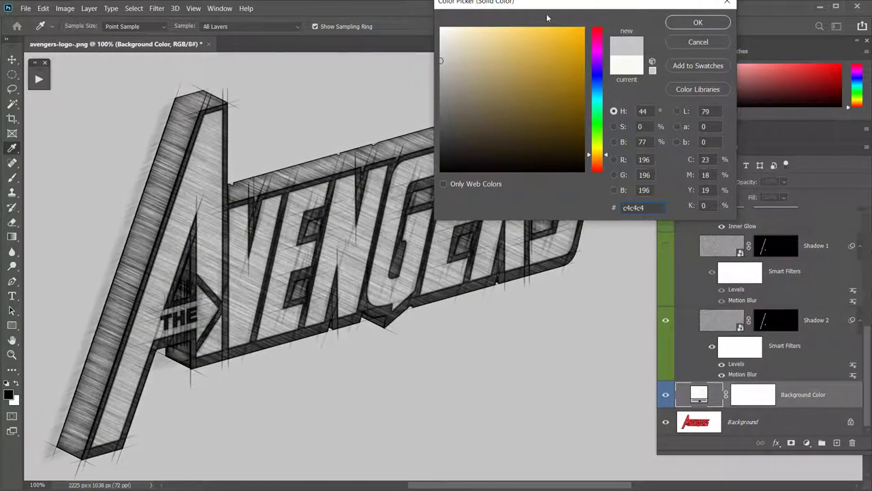
drag(543, 4, 674, 80)
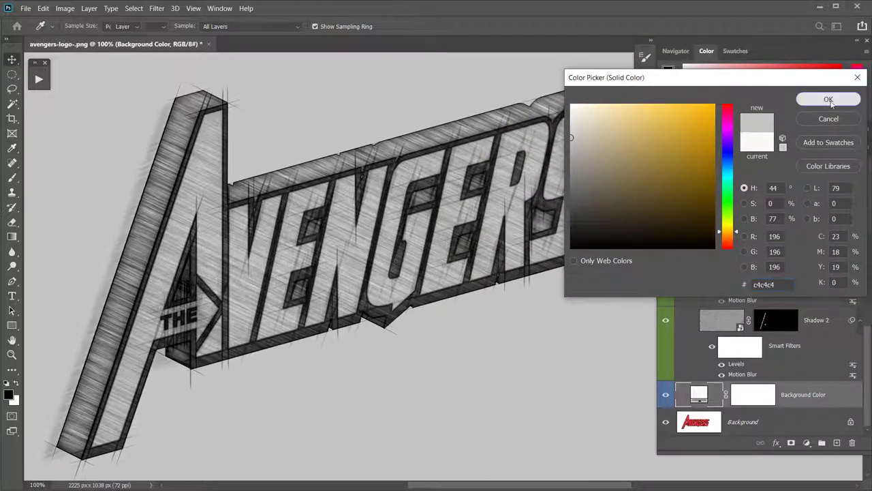
click(828, 100)
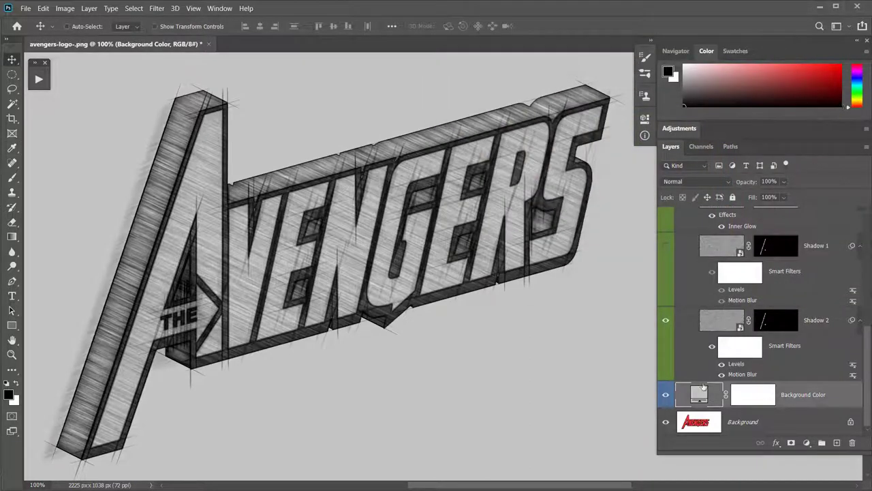
Change the Background Color fill to pale lavender blue d1d6ef.
double_click(699, 393)
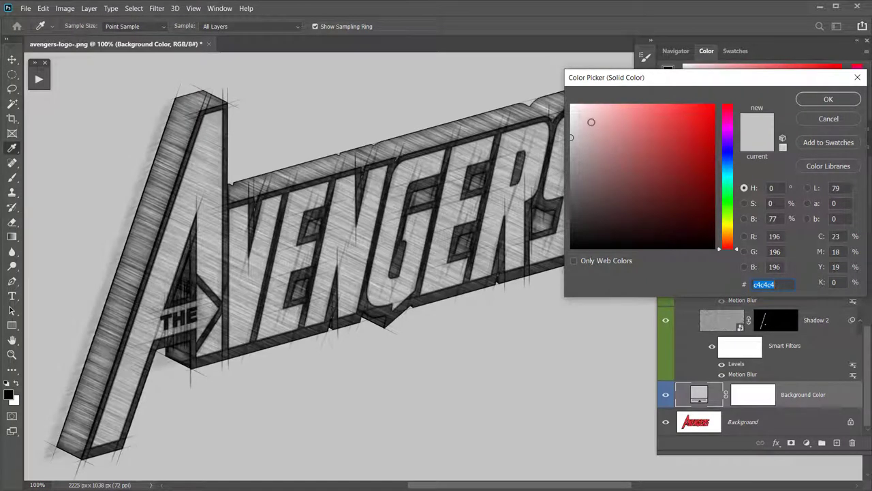
click(588, 112)
drag(724, 162, 727, 155)
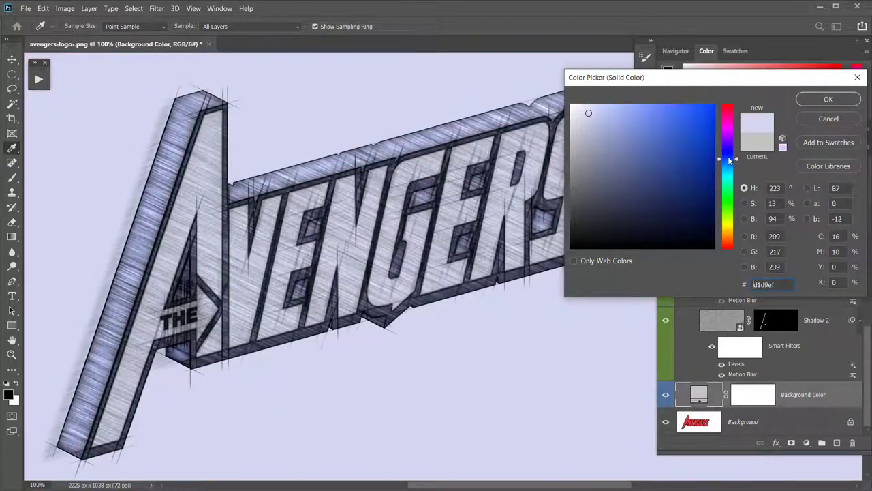
click(817, 102)
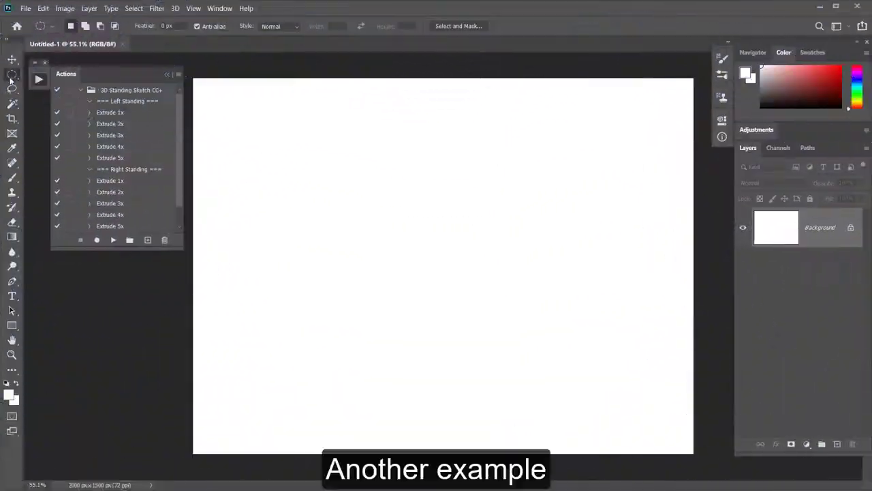
Draw a rectangular marquee selection in the upper left of the blank canvas.
right_click(11, 79)
click(69, 73)
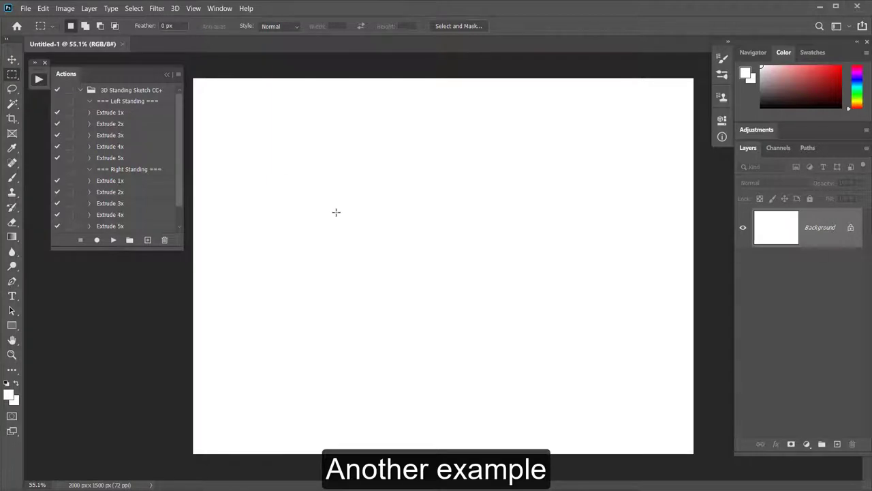
drag(297, 161, 434, 255)
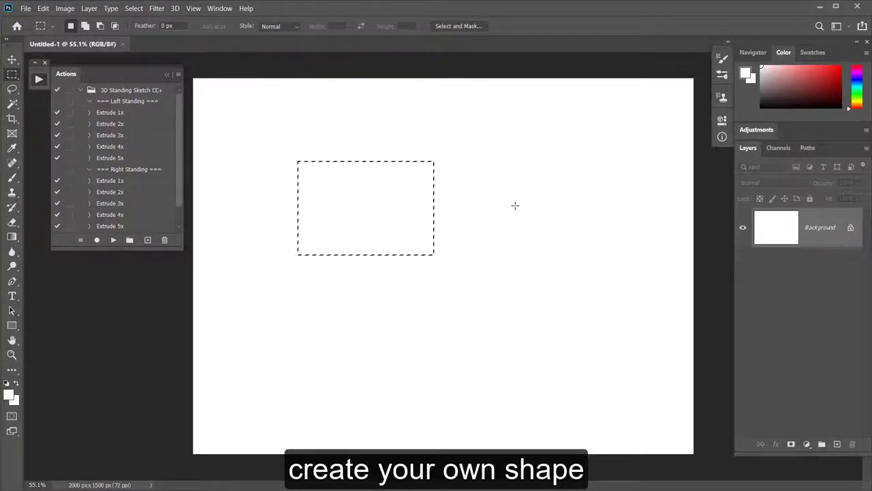
Fill the rectangle selection with light grey and deselect.
click(761, 78)
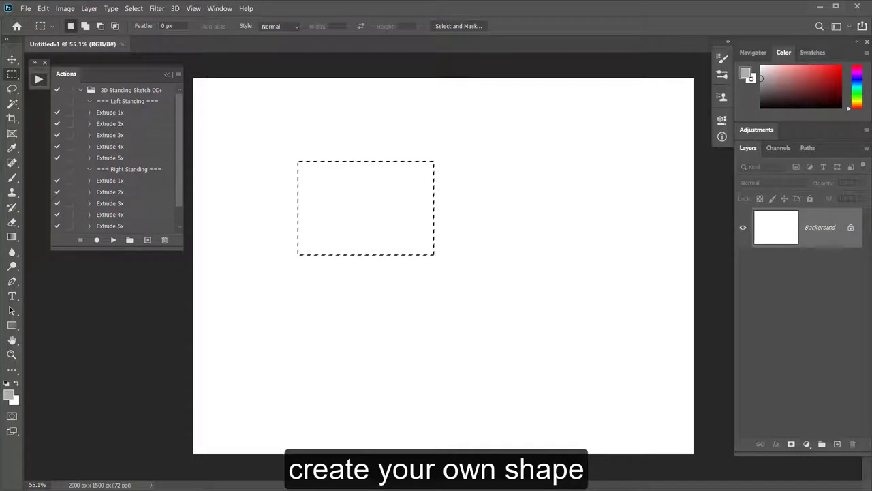
key(alt+BackSpace)
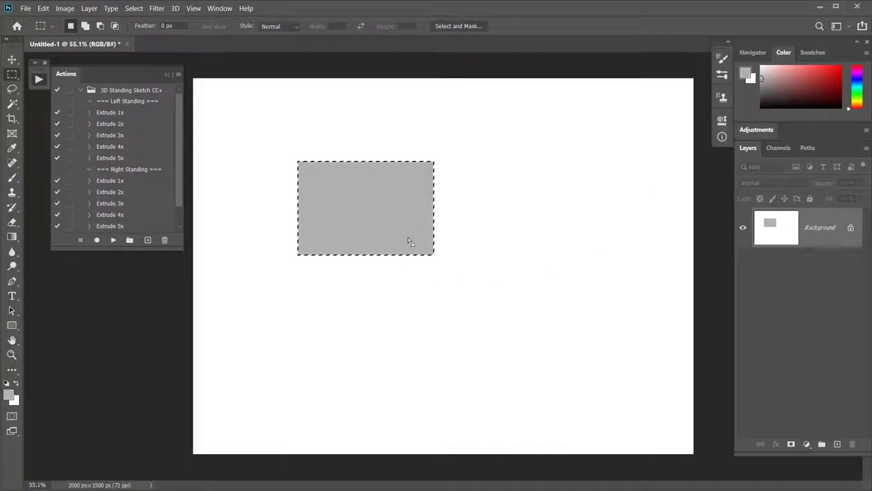
key(ctrl+d)
Select a T shape and a bar below the rectangle, then fill both with dark grey.
drag(487, 171, 612, 224)
mouse_move(580, 295)
mouse_down()
mouse_move(550, 245)
mouse_move(552, 224)
mouse_up()
drag(361, 283, 526, 321)
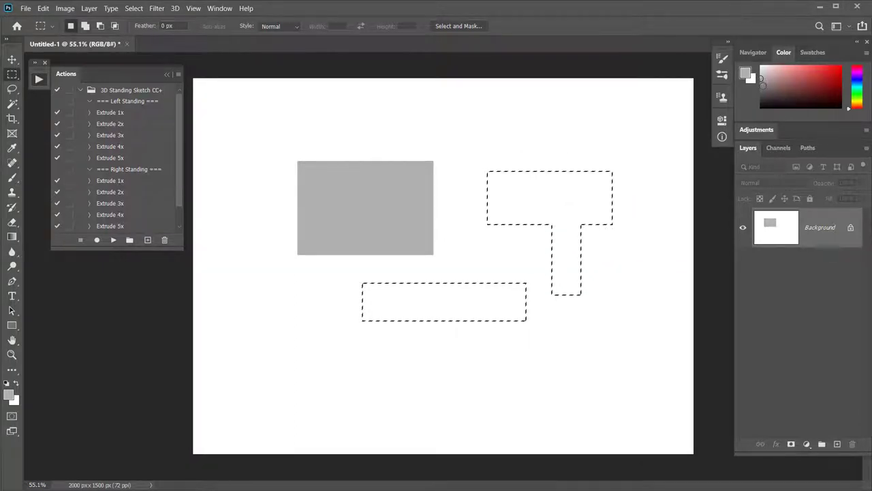
click(758, 88)
key(alt+BackSpace)
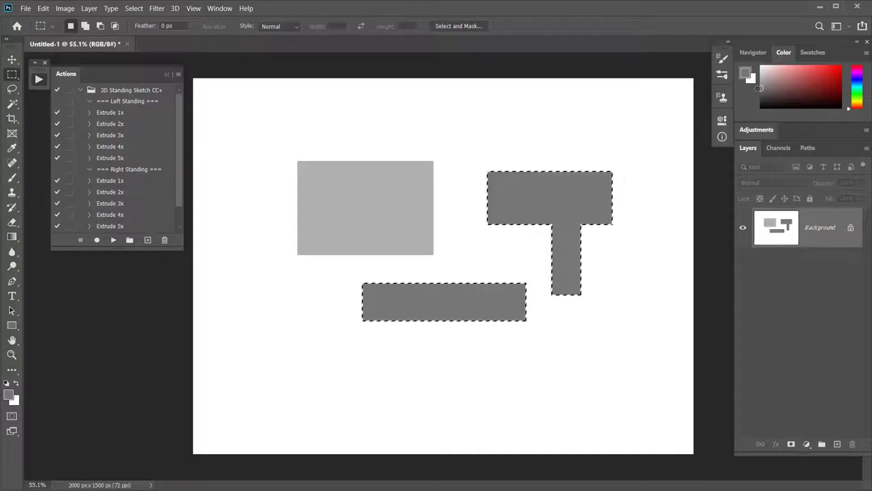
key(ctrl+d)
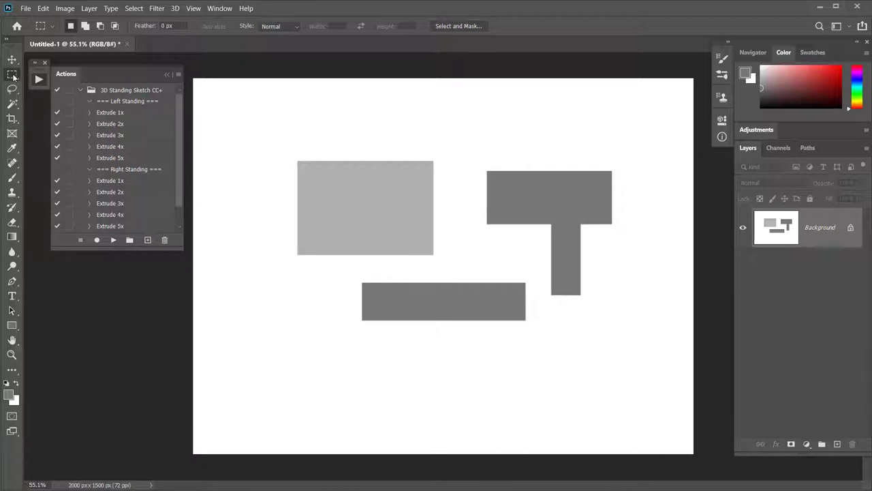
Cut a large white circular notch between the rectangle and the bar.
right_click(13, 77)
click(62, 83)
drag(393, 220, 470, 314)
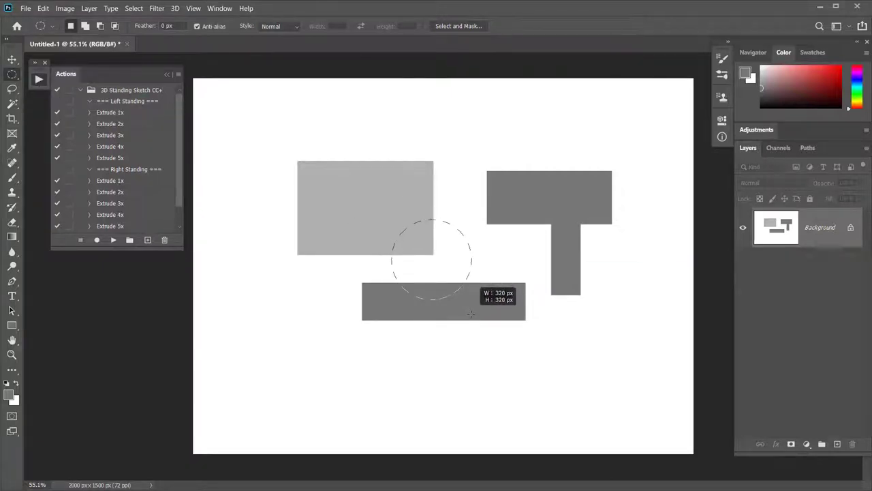
drag(470, 314, 471, 314)
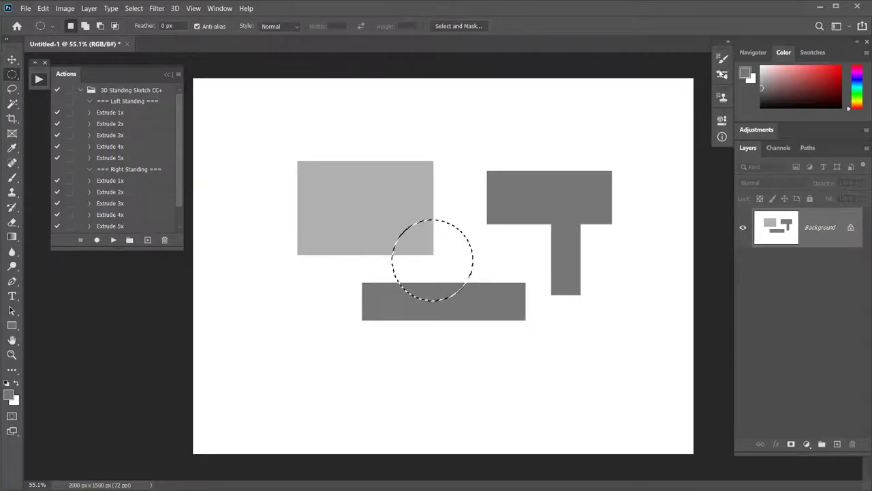
click(760, 67)
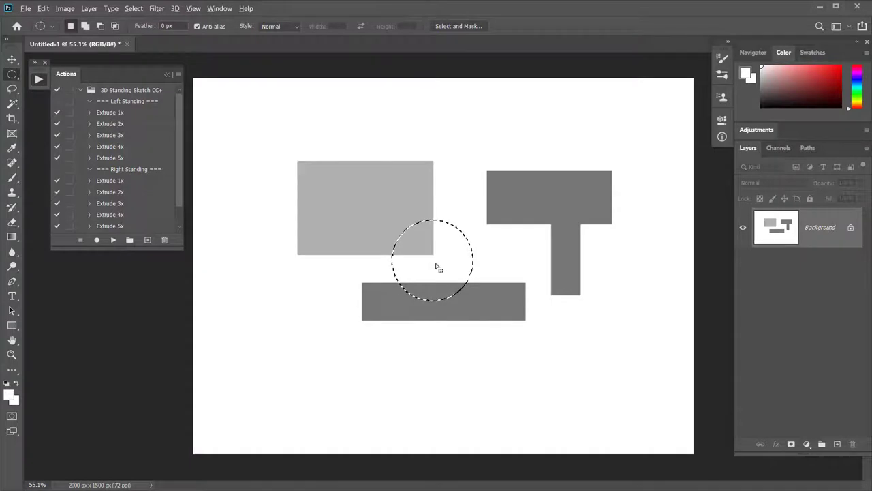
key(alt+BackSpace)
key(ctrl+d)
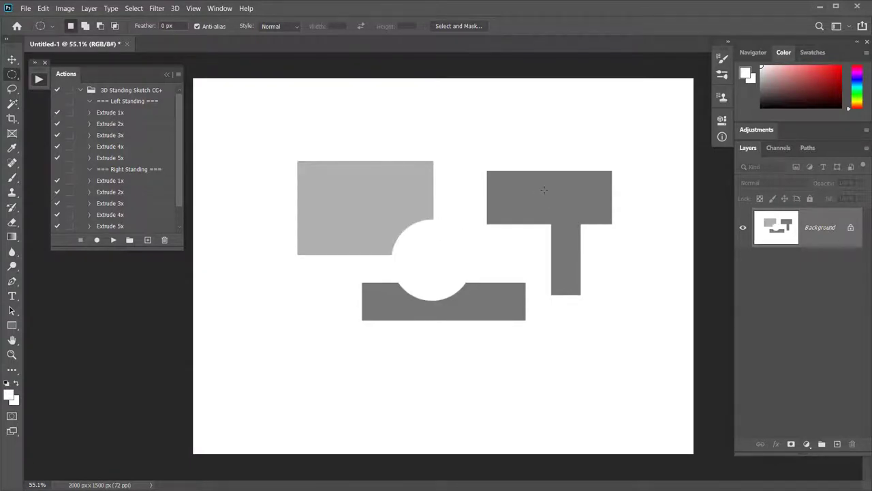
Add a small white circle and a light grey circle on the T's top bar.
mouse_move(513, 180)
mouse_down()
mouse_move(551, 219)
mouse_move(524, 203)
mouse_up()
key(alt+BackSpace)
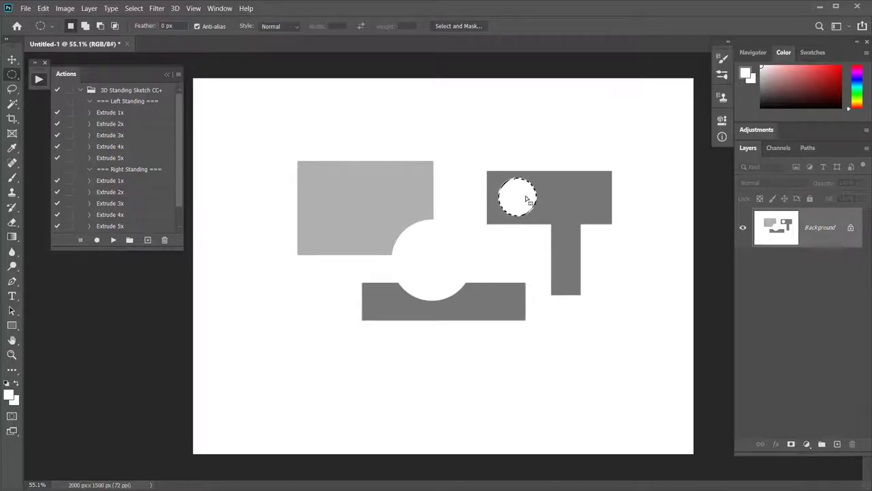
drag(526, 196, 571, 198)
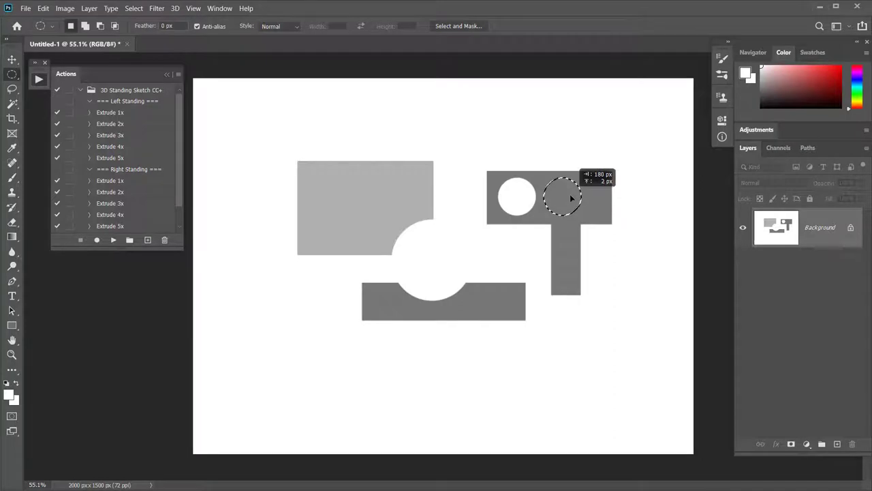
click(767, 72)
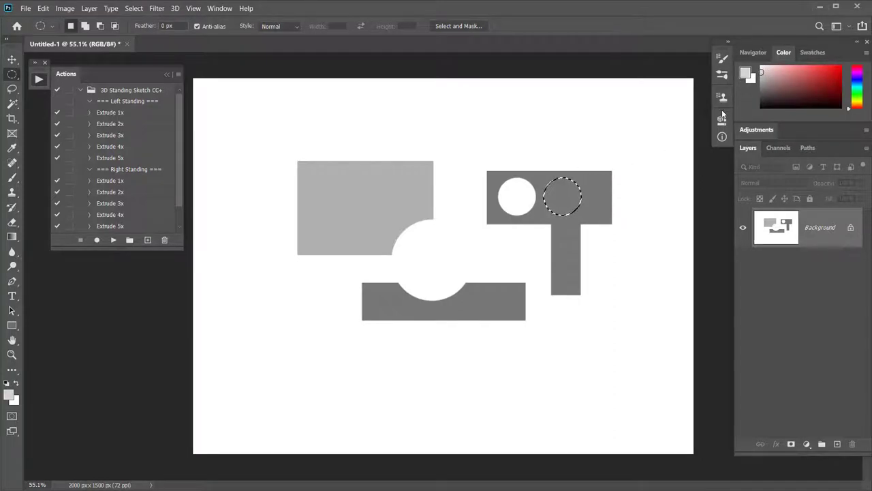
key(alt+BackSpace)
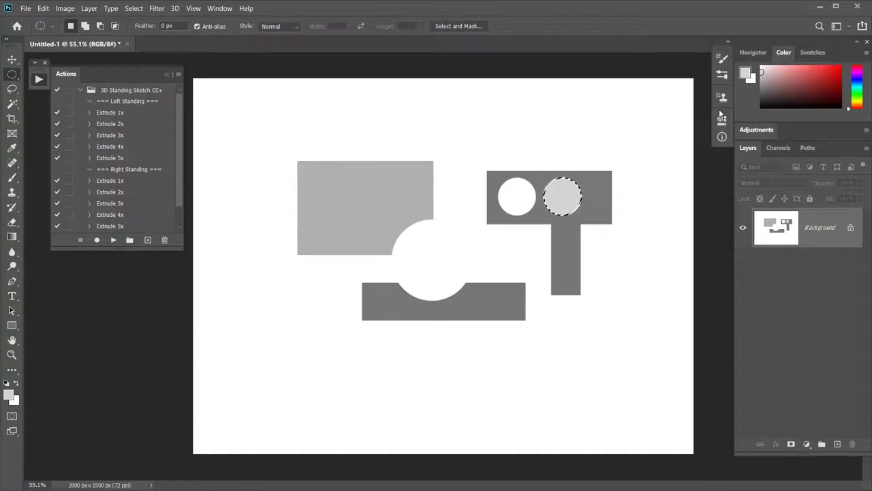
drag(513, 226, 534, 201)
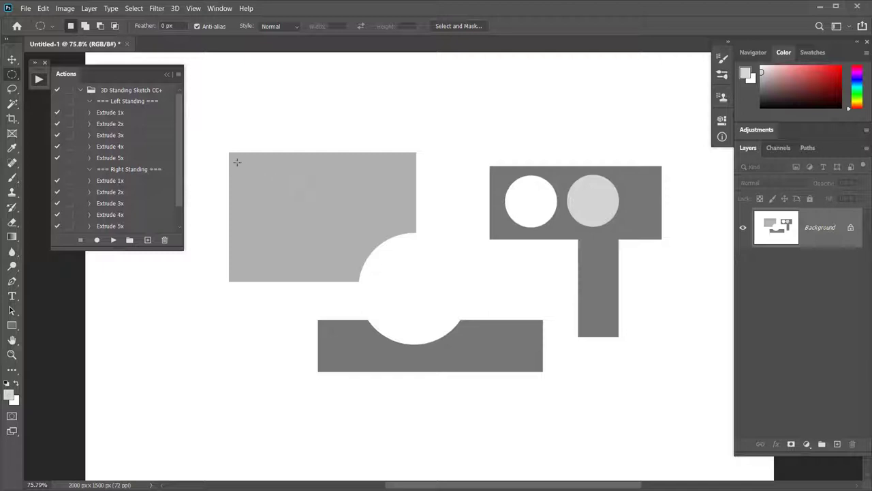
Run the Left Standing Extrude 2x action on the shapes and compare against the flat original.
click(119, 125)
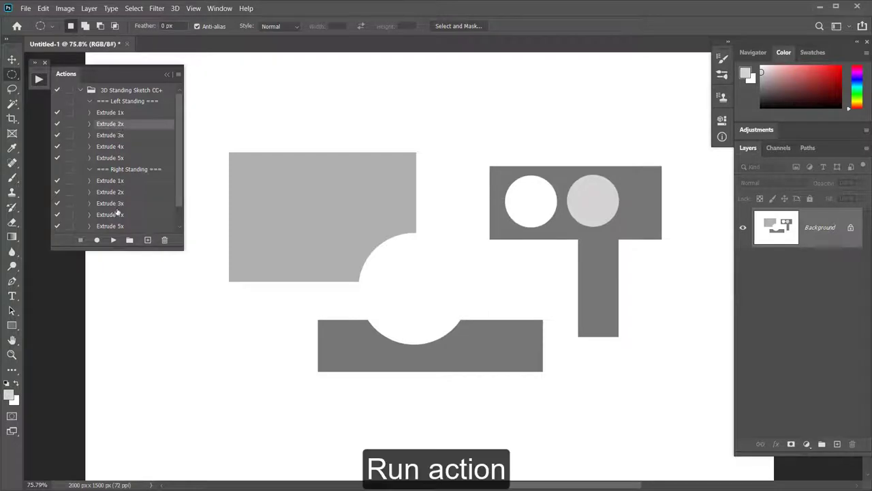
click(114, 240)
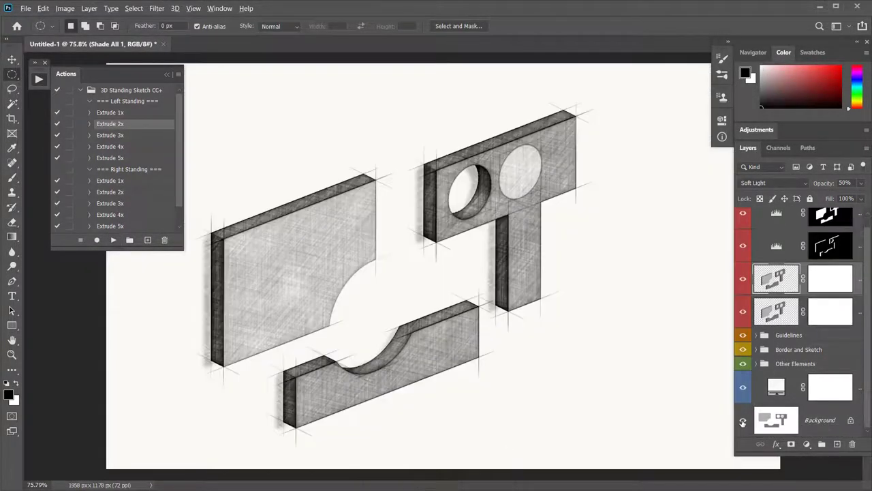
alt+click(742, 421)
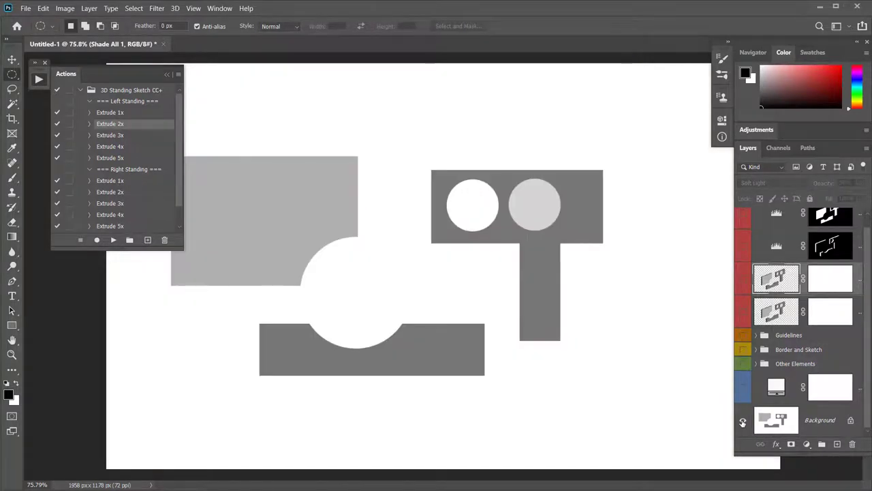
alt+click(743, 422)
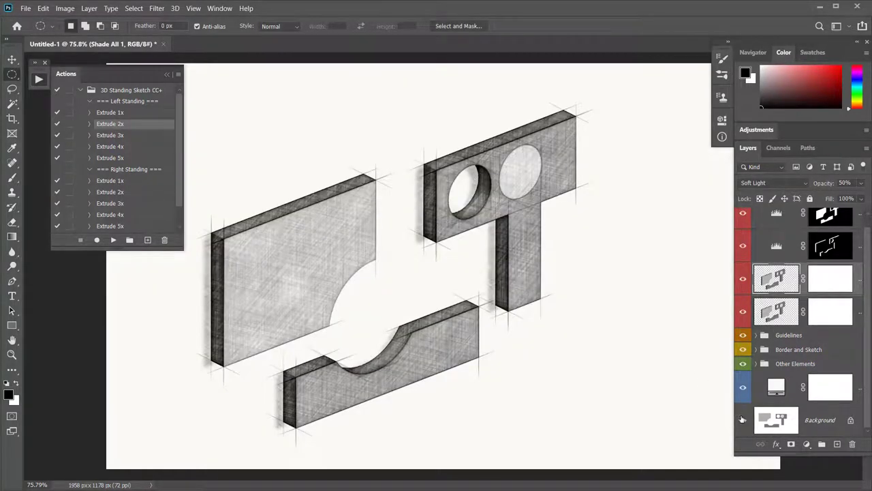
alt+click(742, 420)
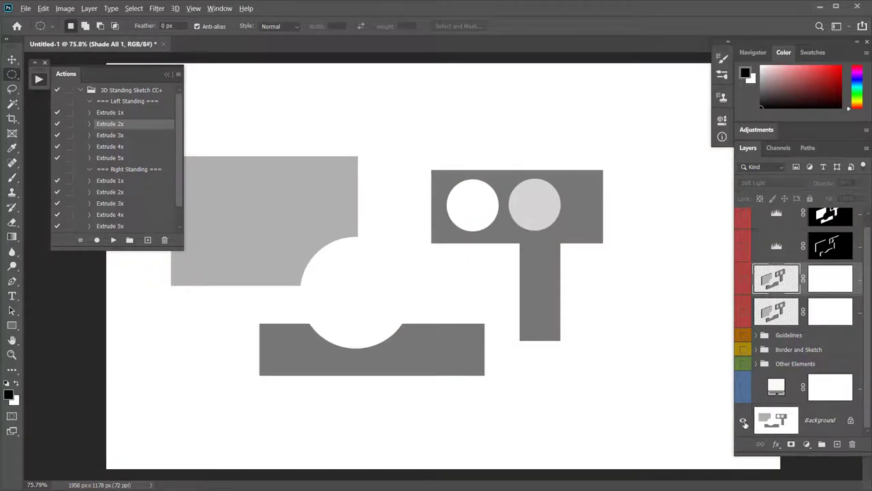
alt+click(743, 422)
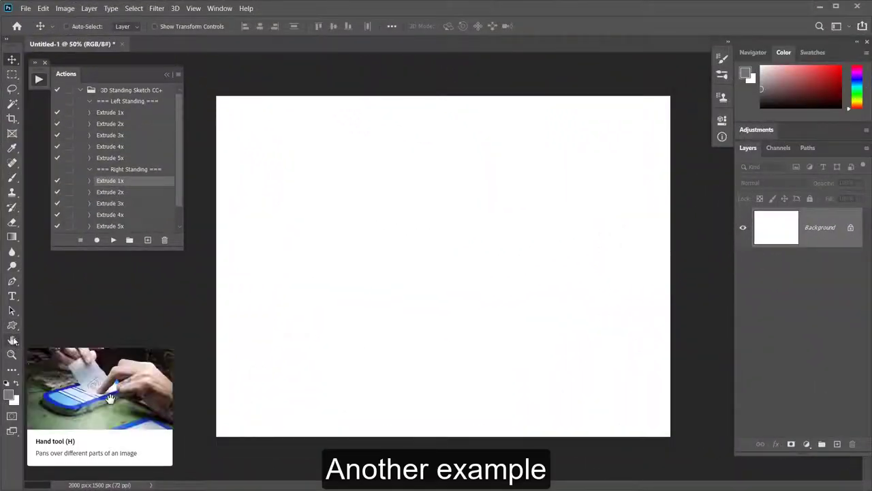
Pick the submarine custom shape preset, set a grey fill, and draw it about 803×763 px mid-canvas.
click(10, 326)
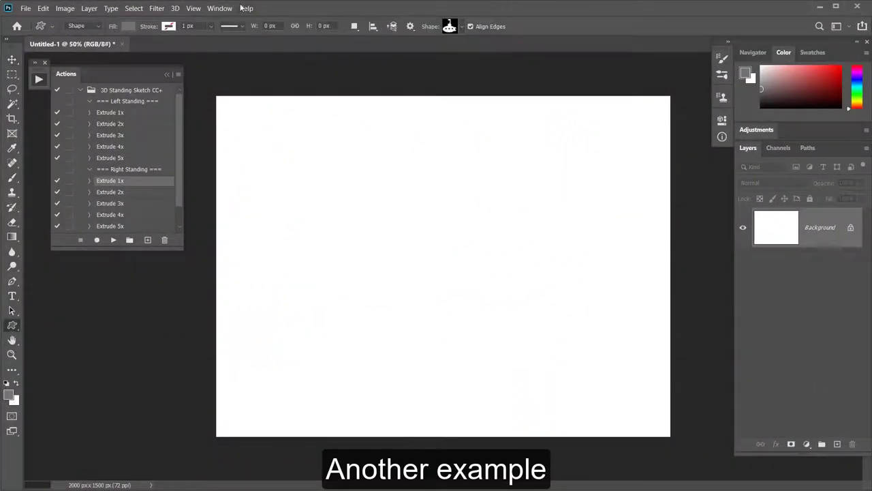
click(450, 26)
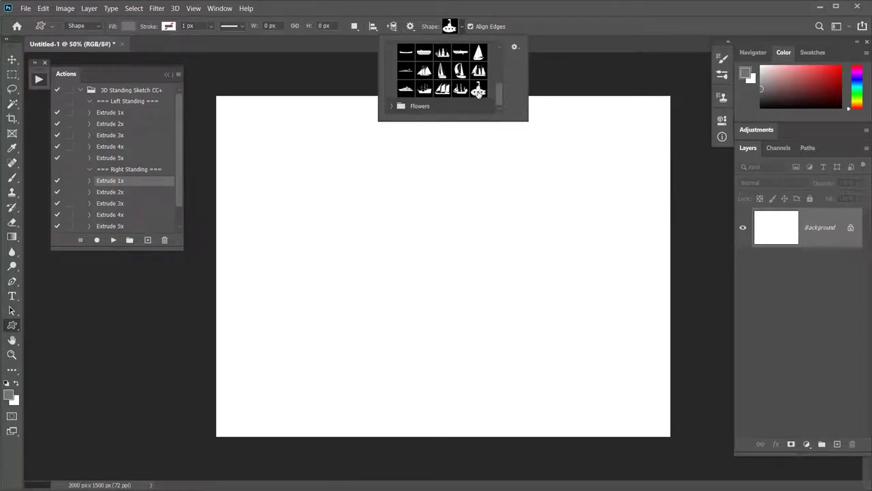
click(392, 107)
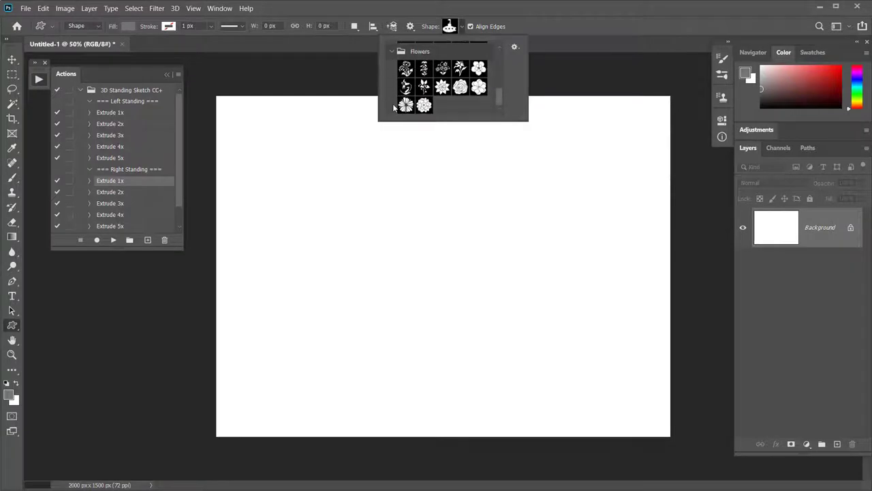
scroll(393, 104, up, 3)
scroll(393, 104, up, 3)
scroll(392, 103, down, 2)
scroll(392, 103, up, 1)
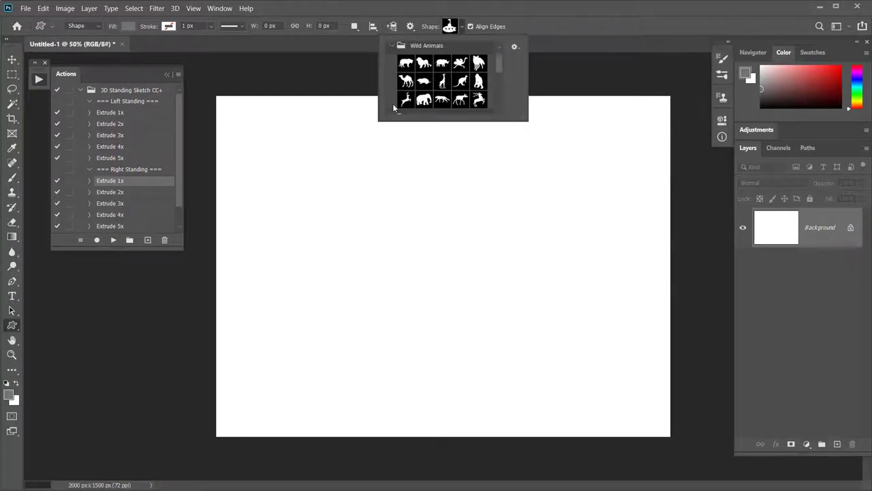
scroll(393, 103, down, 1)
scroll(392, 104, up, 2)
scroll(392, 104, down, 2)
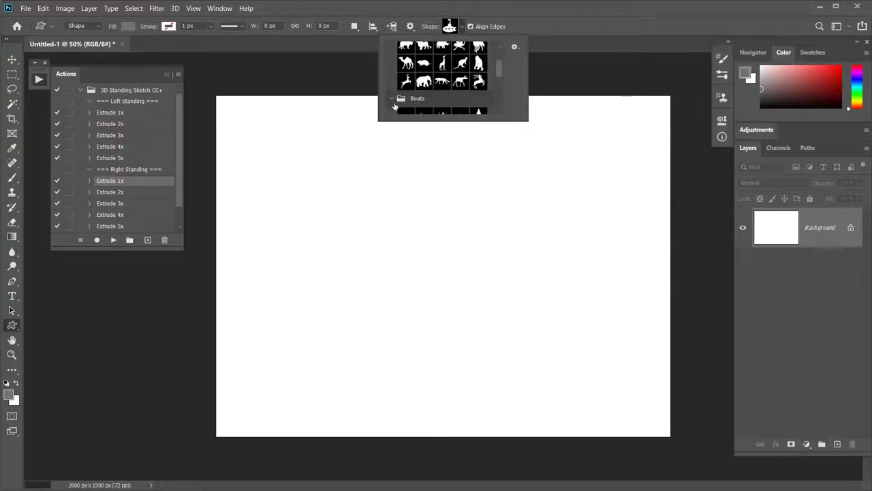
scroll(394, 104, down, 2)
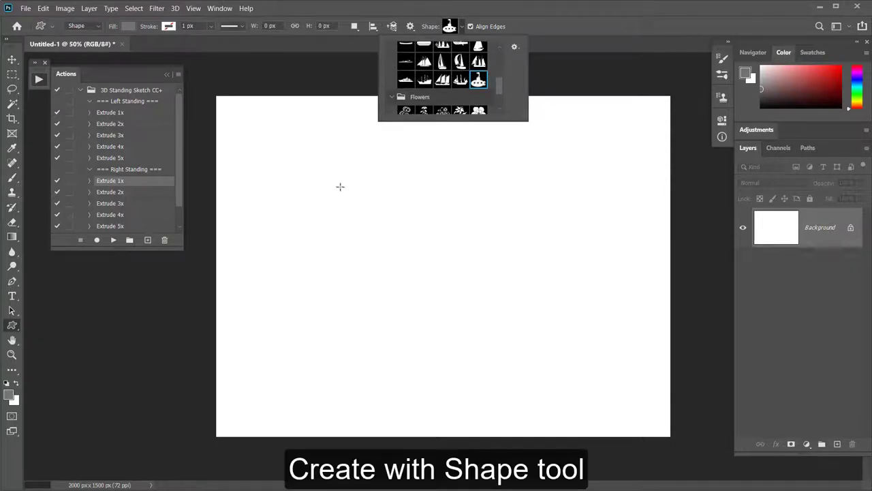
click(126, 27)
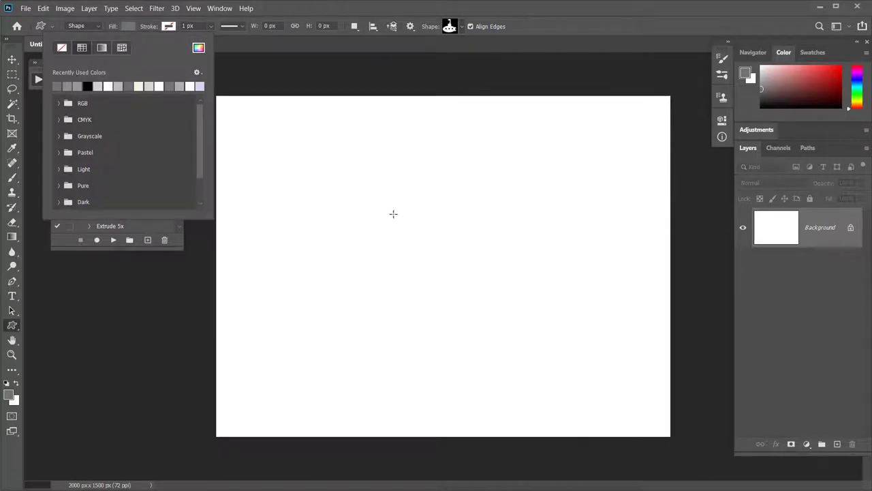
mouse_move(372, 171)
mouse_down()
mouse_move(540, 341)
mouse_move(551, 339)
mouse_up()
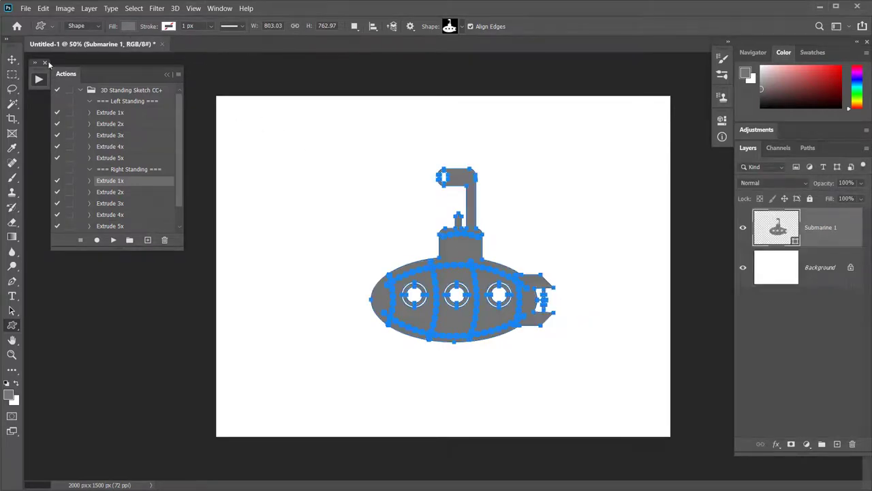
Move the Submarine 1 layer a few pixels up and left to centre it.
click(12, 59)
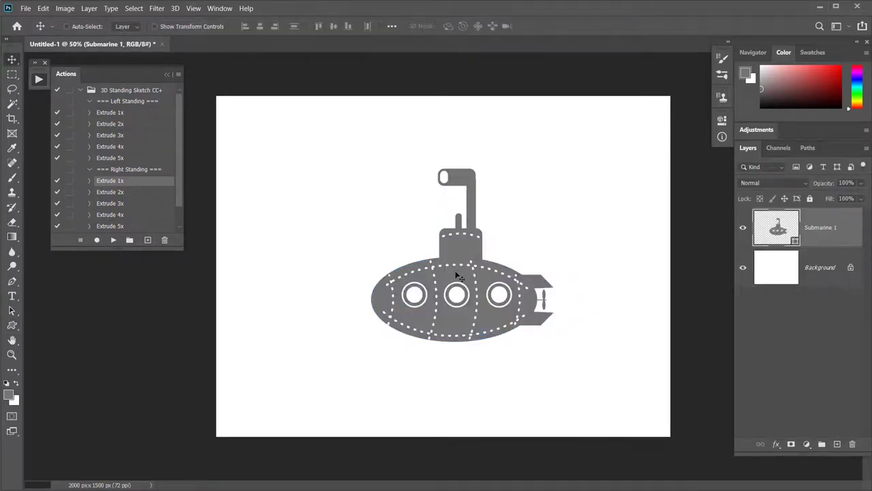
drag(458, 276, 448, 267)
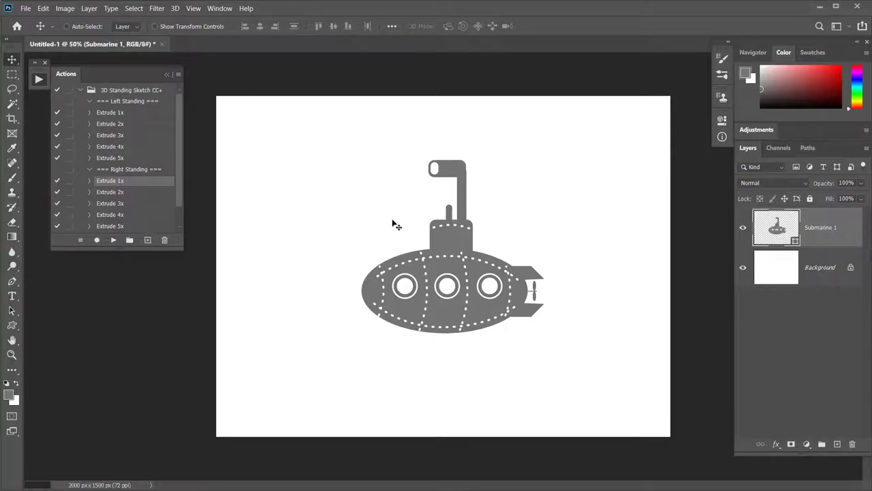
Type the caption EXPLORE THE DEEP SEA below the submarine.
click(13, 297)
click(361, 363)
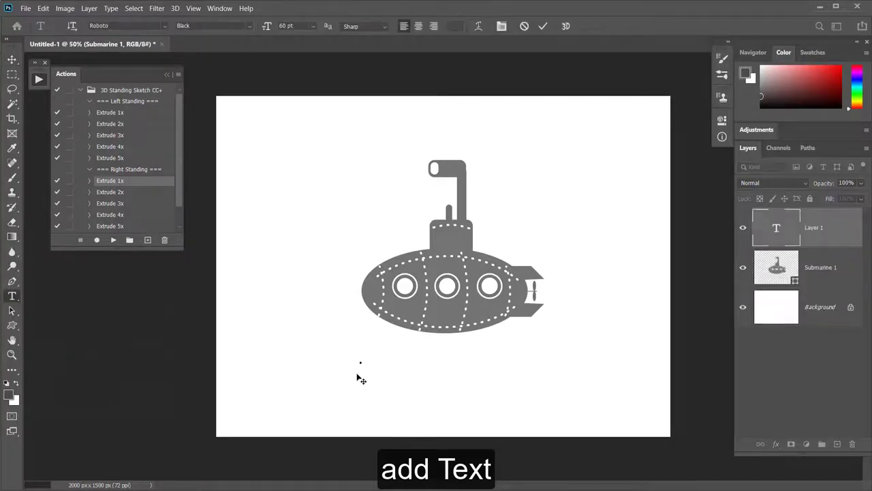
text(EXPOR)
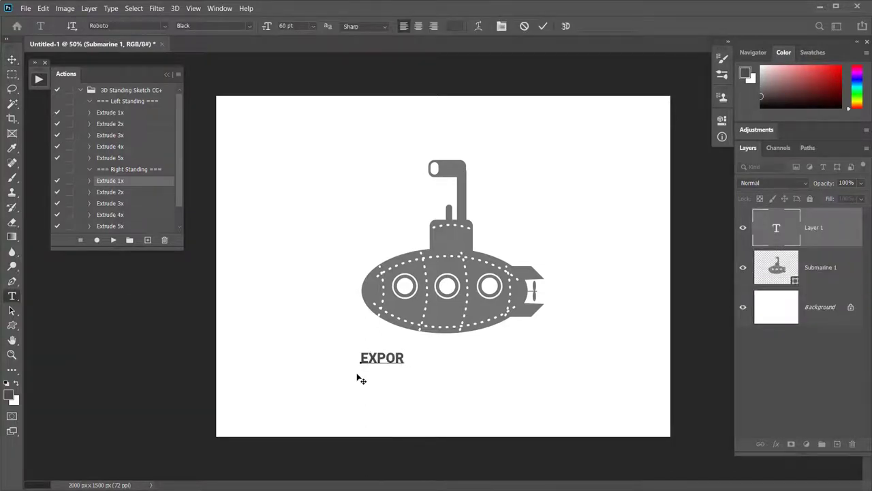
key(BackSpace)
key(BackSpace)
text(LORE)
text( THE DEE)
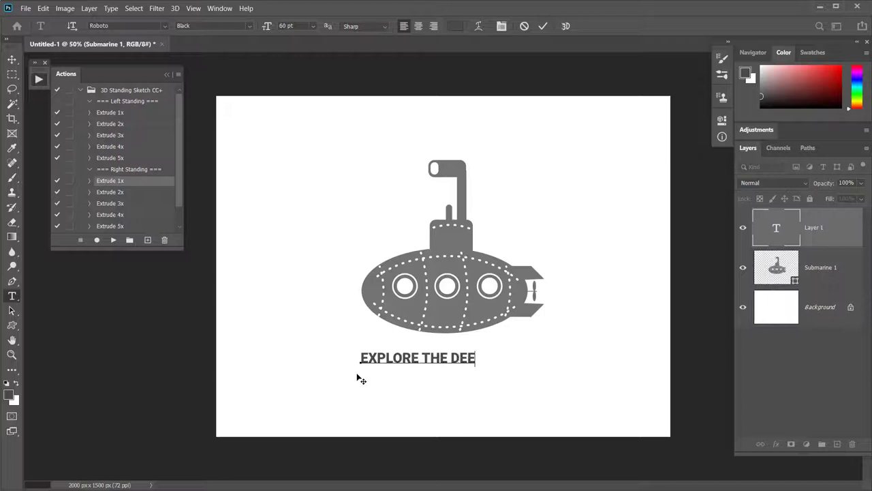
text(P SEA)
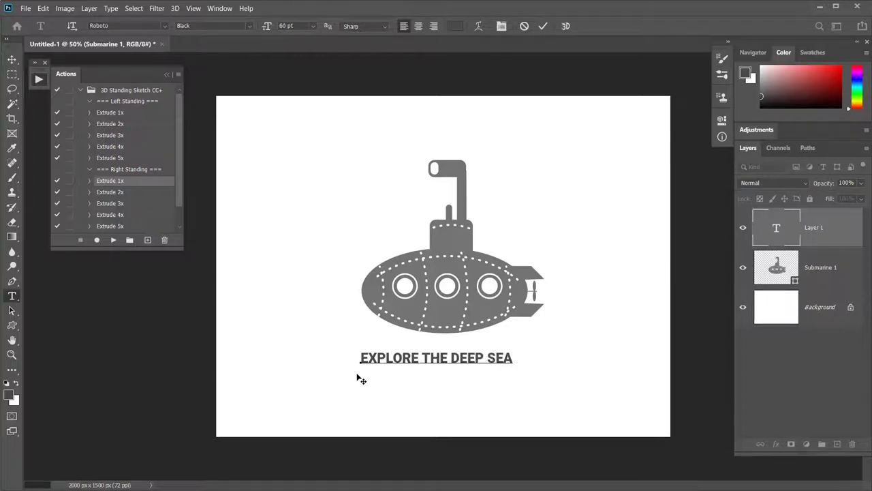
click(543, 26)
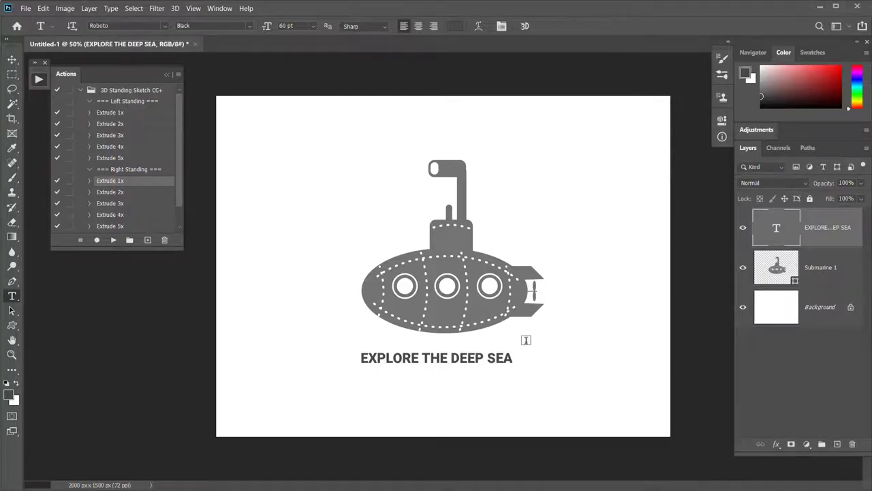
Scale the caption up to about 104 pt and shift it slightly left under the submarine.
key(ctrl+t)
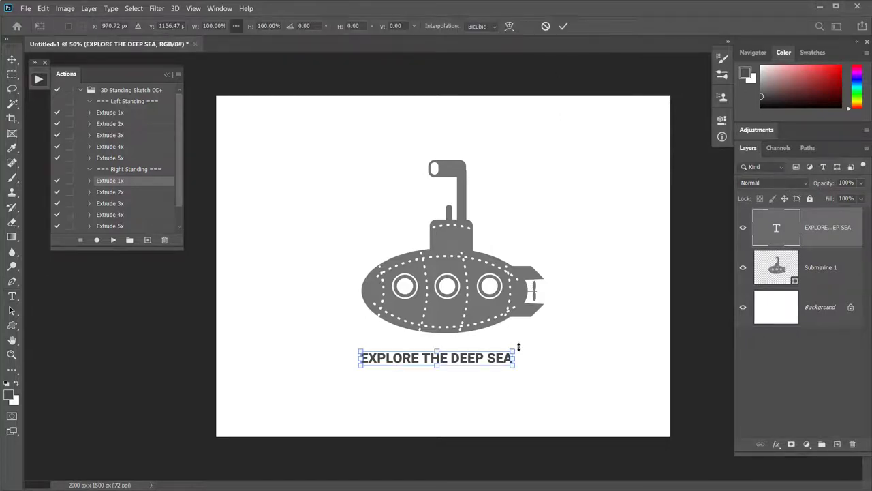
mouse_move(513, 355)
mouse_down()
mouse_move(565, 326)
mouse_move(595, 347)
mouse_up()
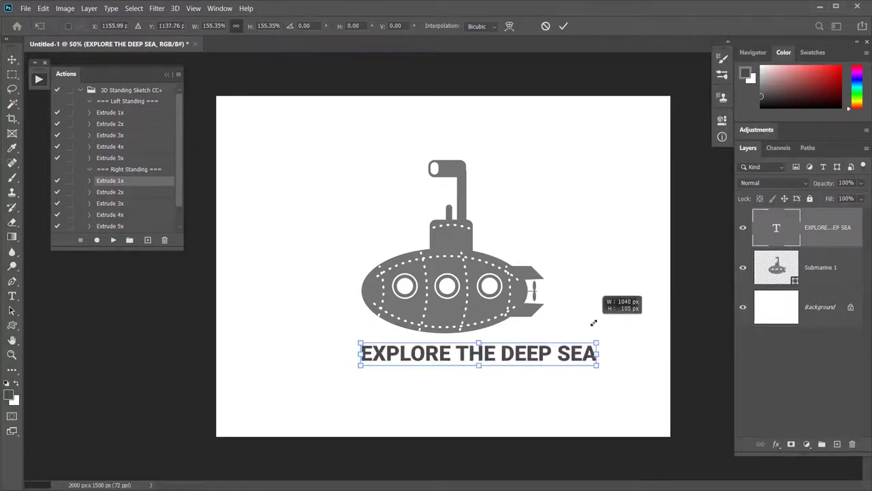
drag(361, 340, 333, 338)
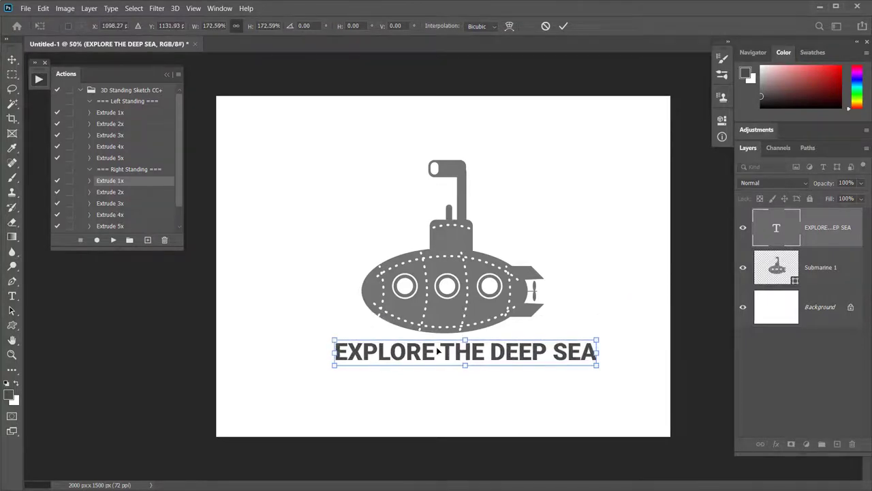
click(562, 27)
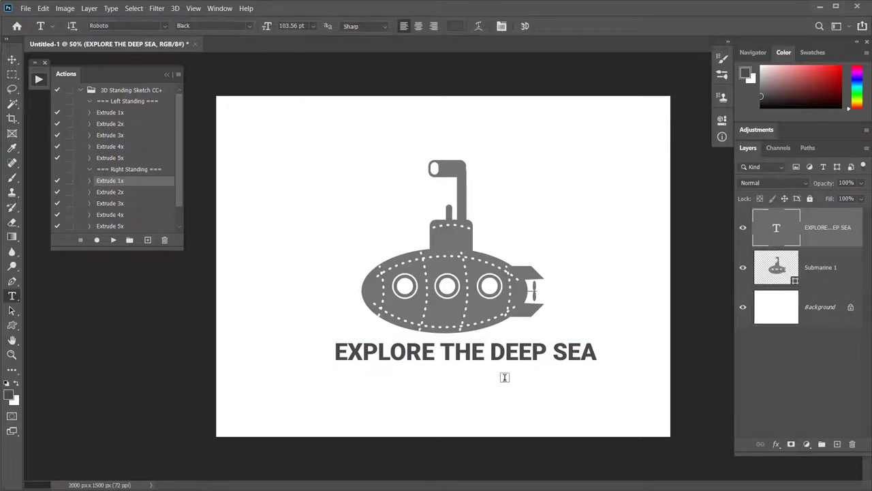
key(v)
drag(473, 354, 460, 358)
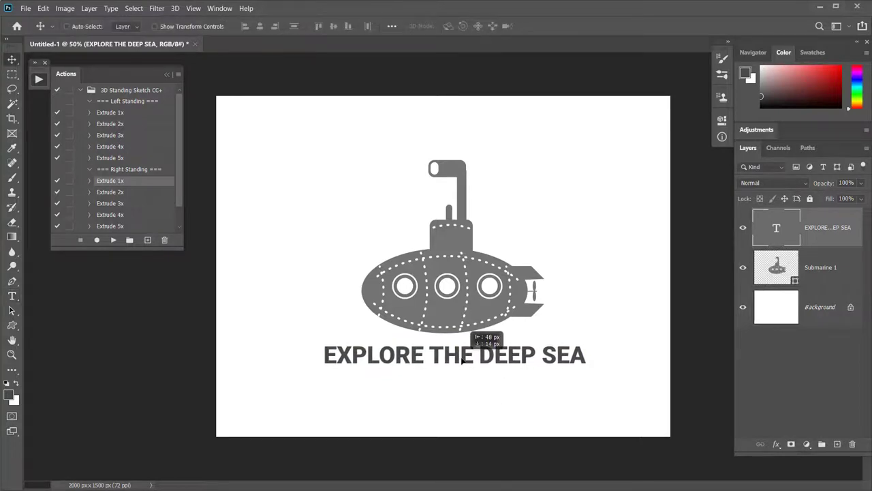
click(844, 267)
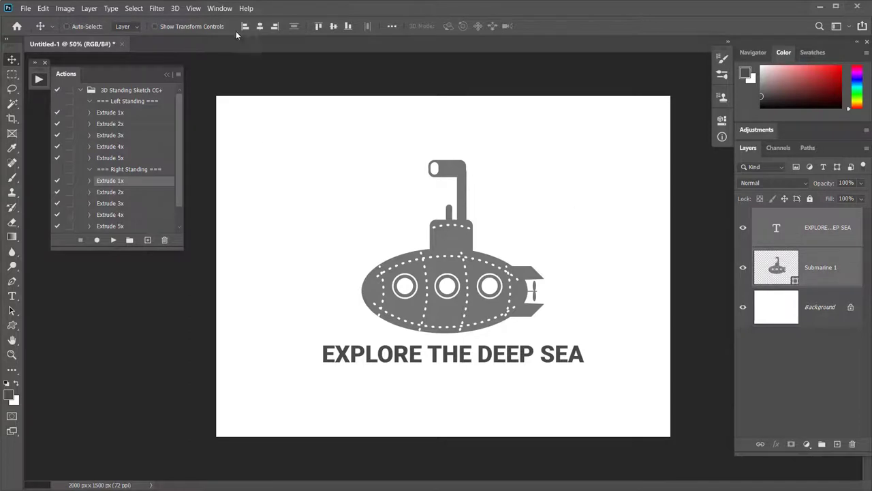
Align the submarine and EXPLORE THE DEEP SEA caption by horizontal centers, then Flatten Image.
click(260, 26)
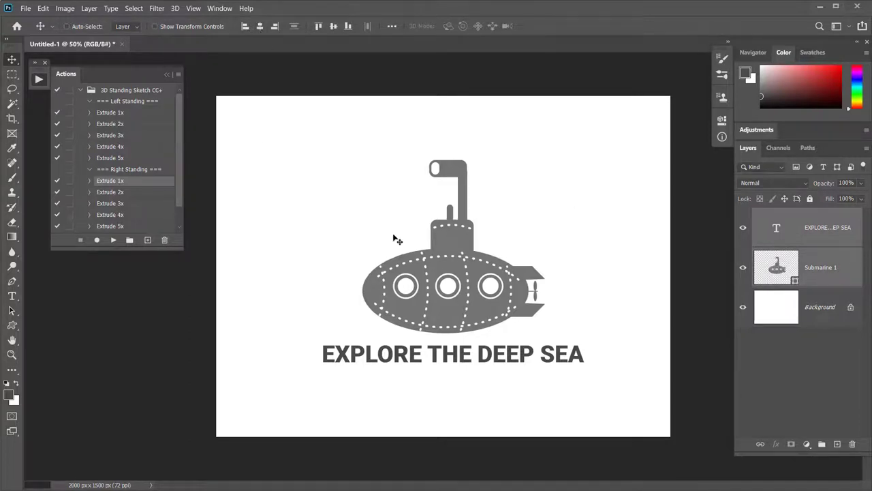
click(829, 255)
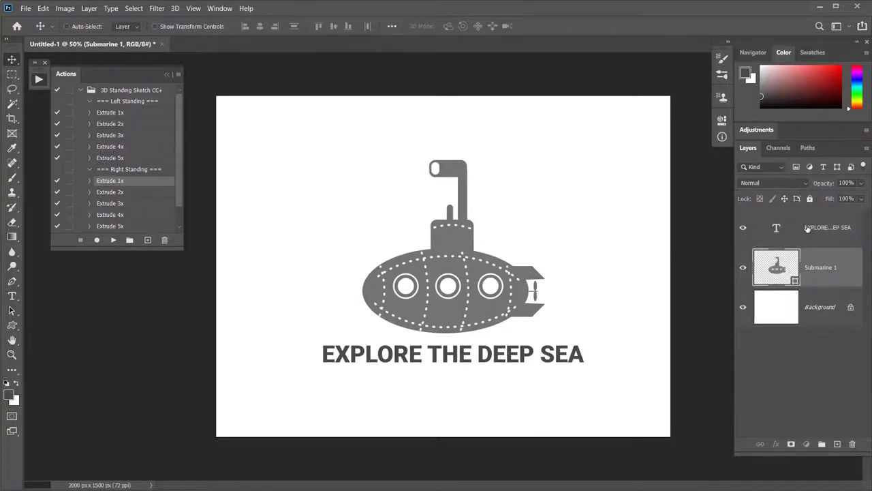
click(808, 228)
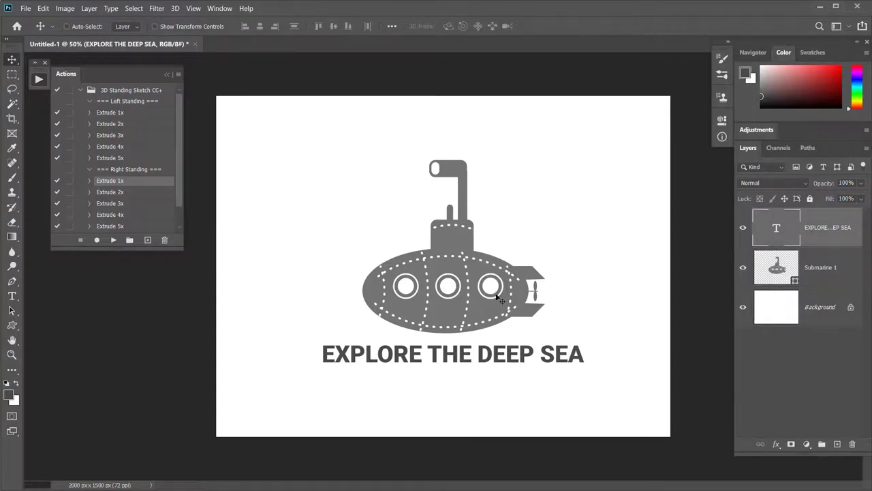
click(88, 9)
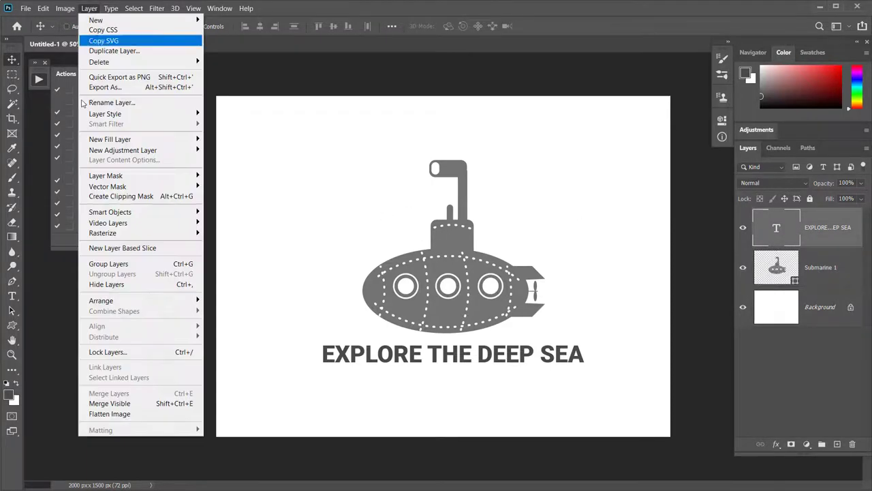
click(125, 415)
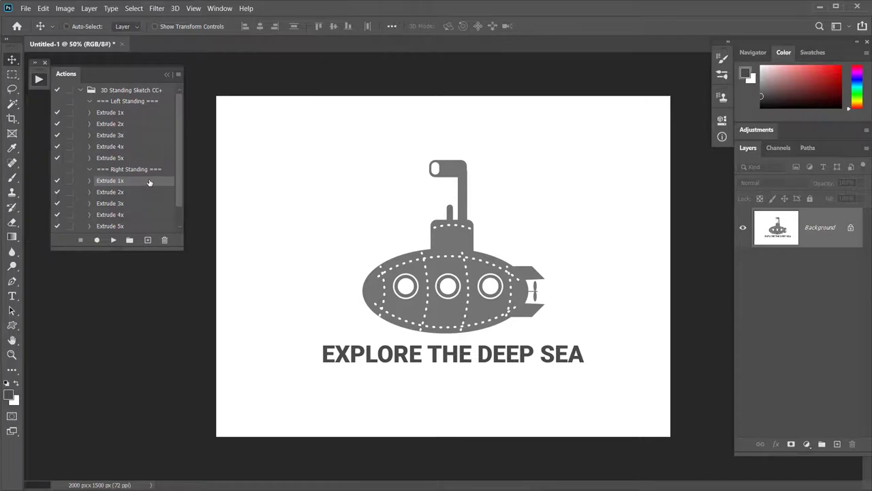
Run the Left Standing > Extrude 2x action on the submarine logo.
click(110, 124)
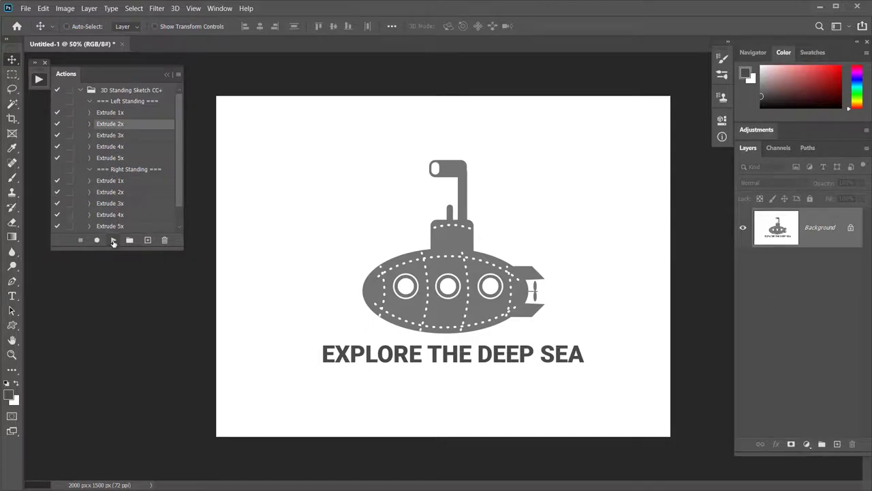
click(113, 239)
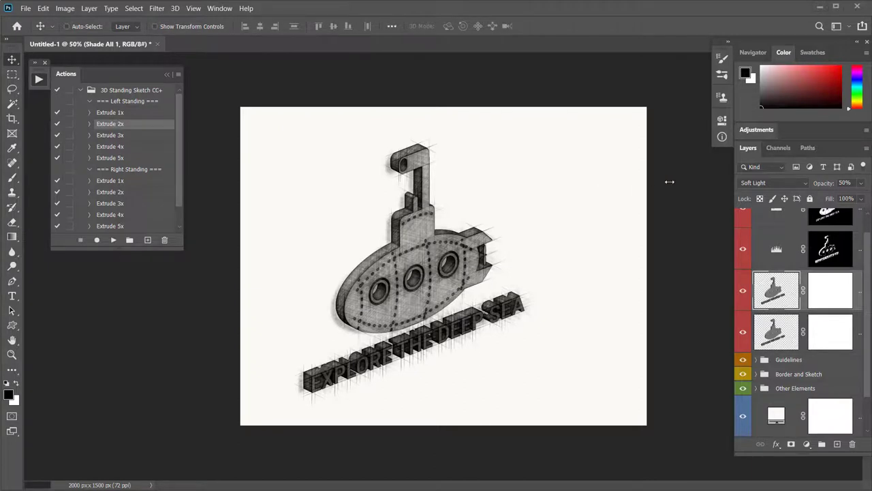
View the left-standing submarine sketch at 100% and scroll through it.
key(ctrl+1)
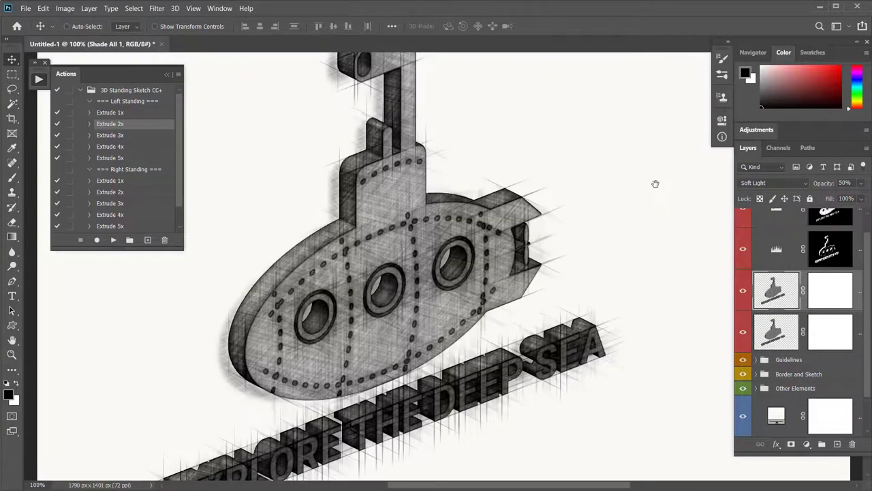
scroll(565, 197, down, 2)
scroll(573, 177, down, 2)
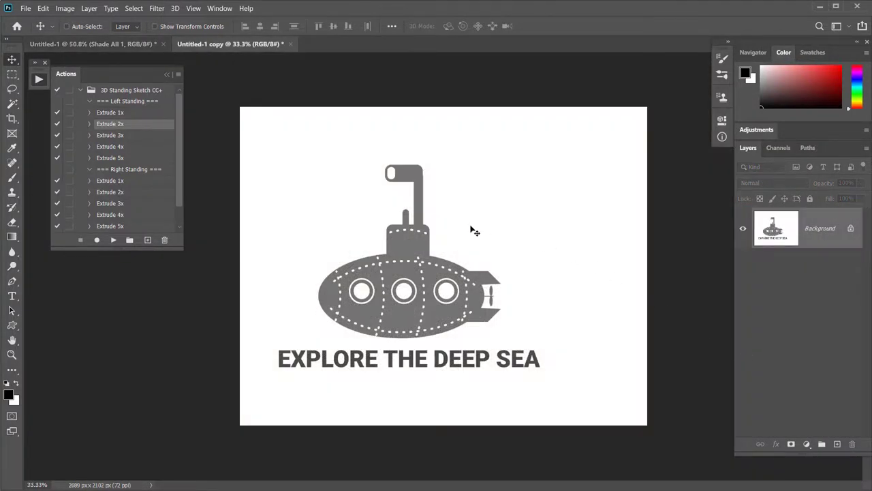
Apply the Right Standing > Extrude 1x sketch to the copy, then view it at 100% without panels.
click(113, 182)
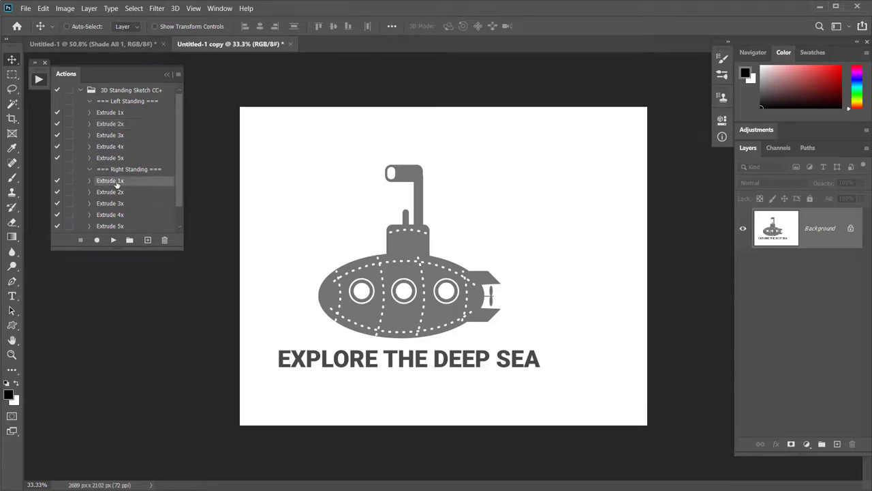
click(113, 240)
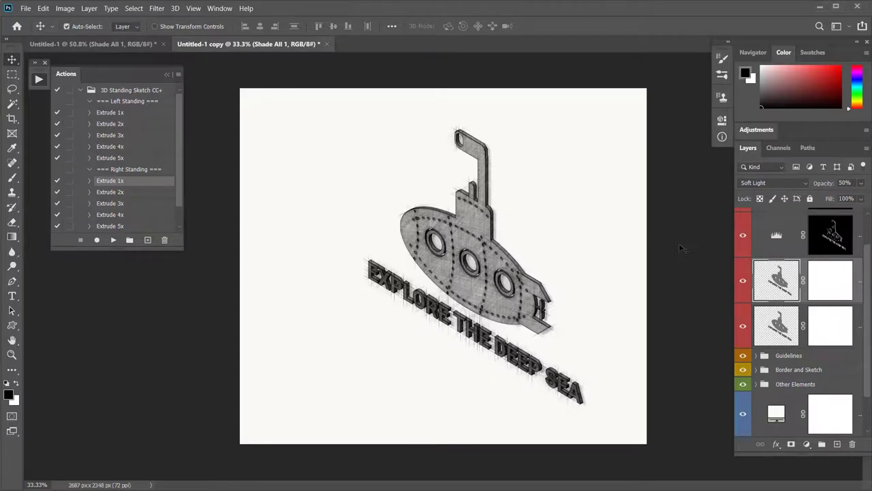
key(ctrl+1)
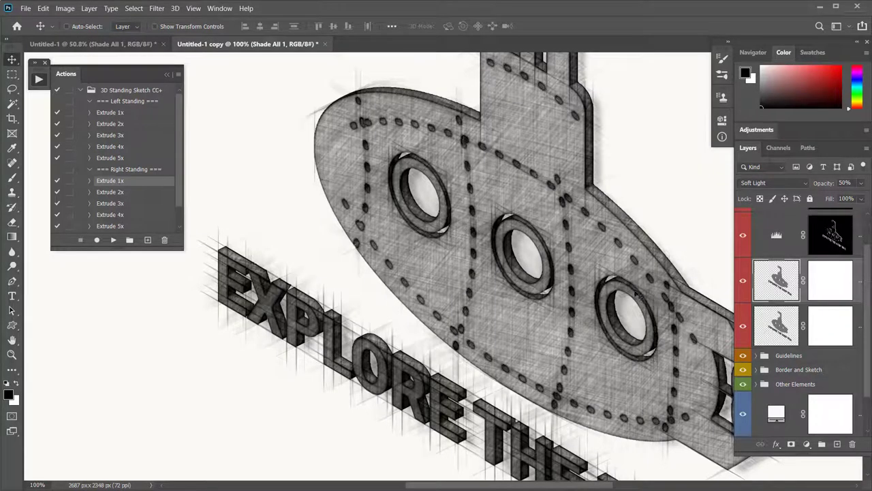
key(Tab)
mouse_move(621, 312)
mouse_down()
mouse_move(557, 460)
mouse_move(549, 234)
mouse_up()
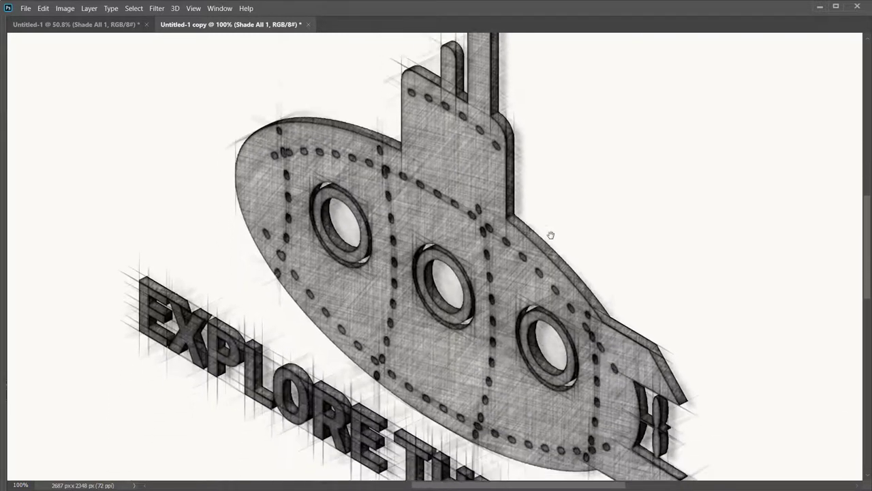
Pan the copy's sketch down to the EXPLORE THE DEEP SEA caption.
drag(570, 404, 569, 298)
scroll(568, 298, down, 2)
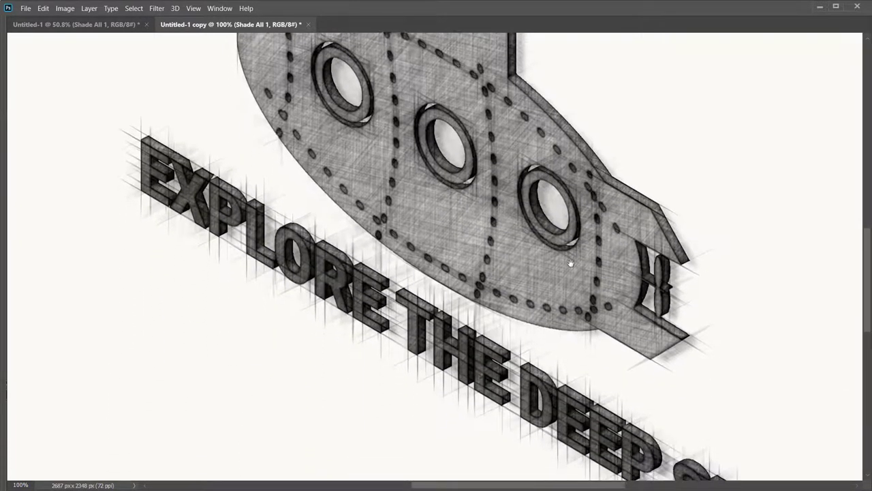
scroll(579, 284, down, 2)
scroll(576, 252, down, 2)
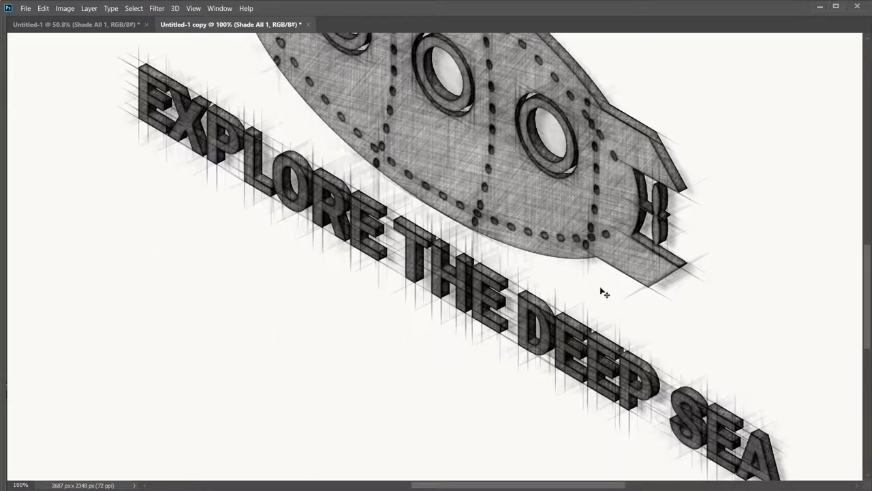
Inspect the Untitled-1 left-standing sketch at 100%, from hull to caption.
click(97, 24)
key(ctrl+1)
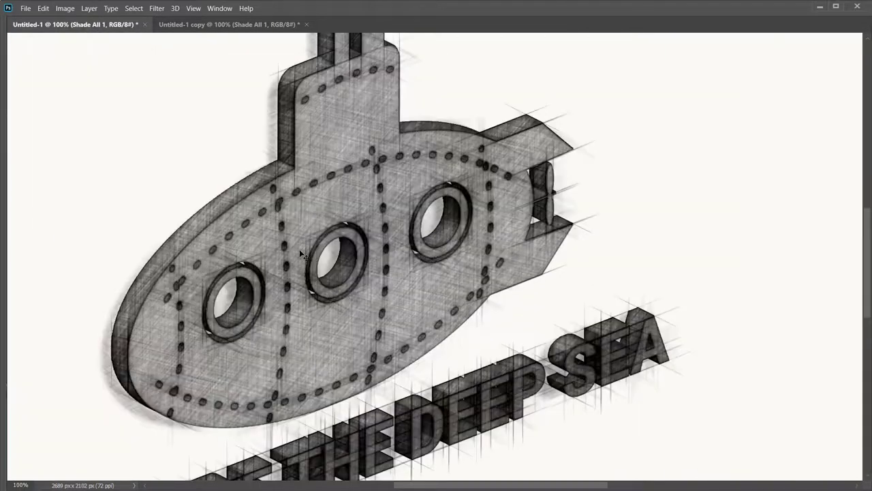
mouse_move(404, 180)
mouse_down()
mouse_move(494, 246)
mouse_move(493, 191)
mouse_up()
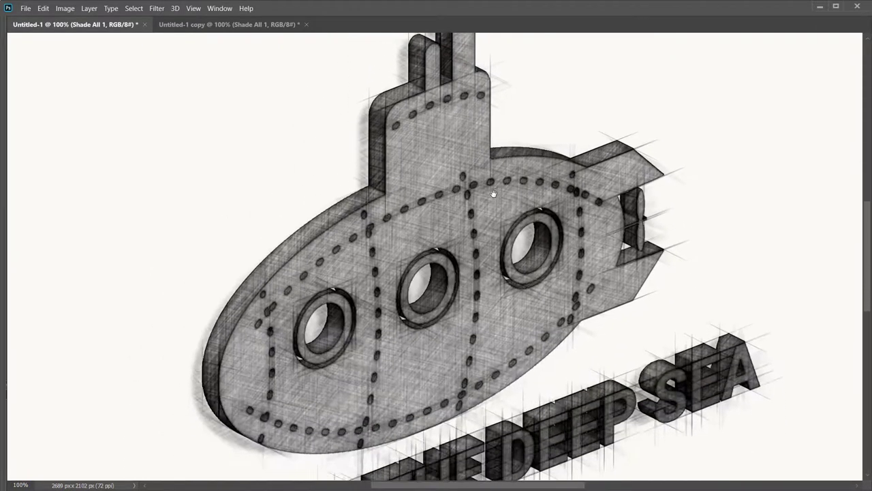
mouse_move(518, 395)
mouse_down()
mouse_move(526, 229)
mouse_move(506, 397)
mouse_up()
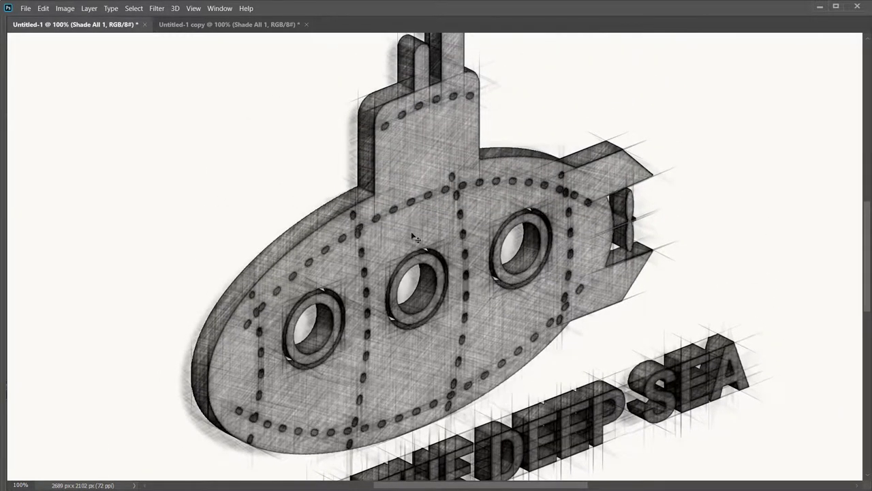
scroll(378, 182, down, 5)
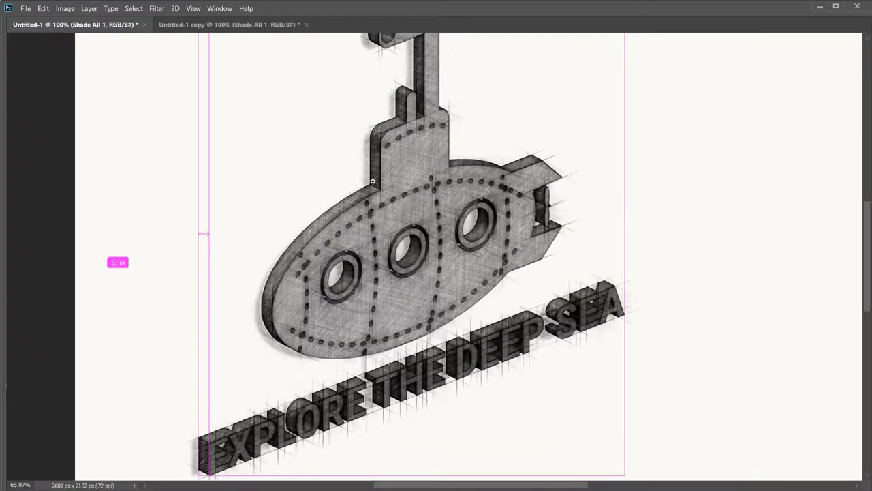
scroll(369, 181, down, 2)
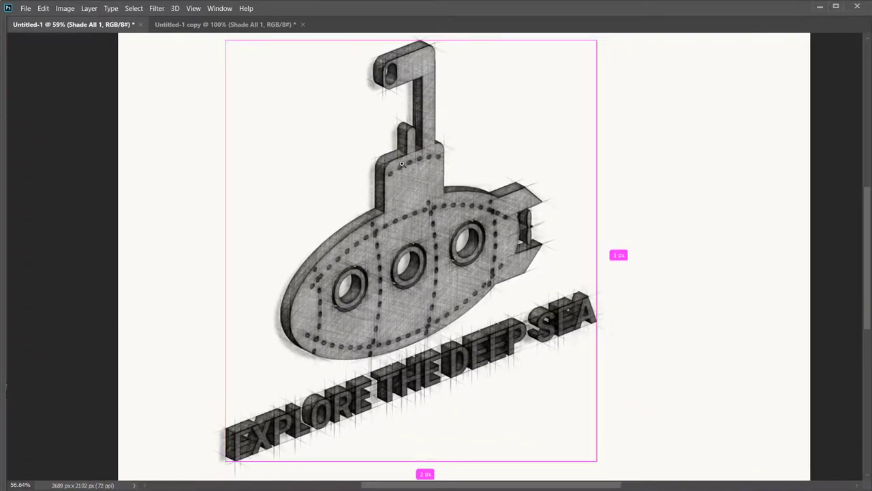
Return to Untitled-1 copy, reframe the whole submarine, and open Window > Arrange.
click(210, 31)
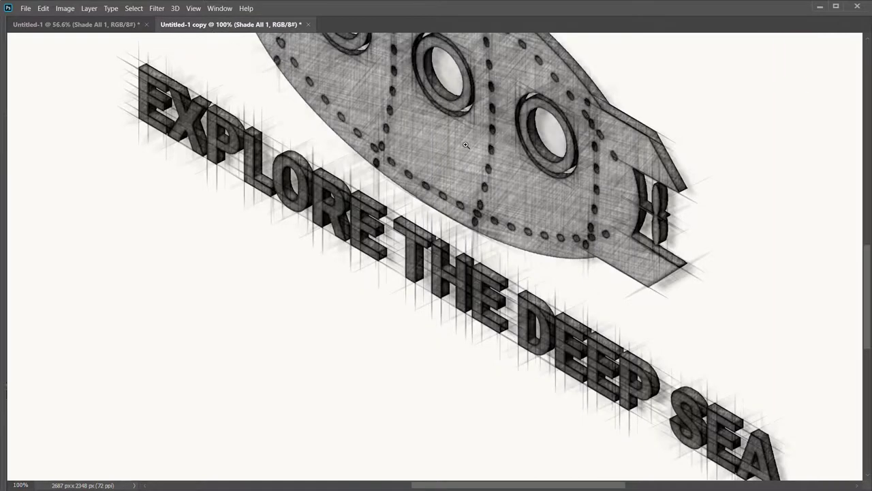
scroll(466, 145, down, 5)
drag(437, 161, 436, 264)
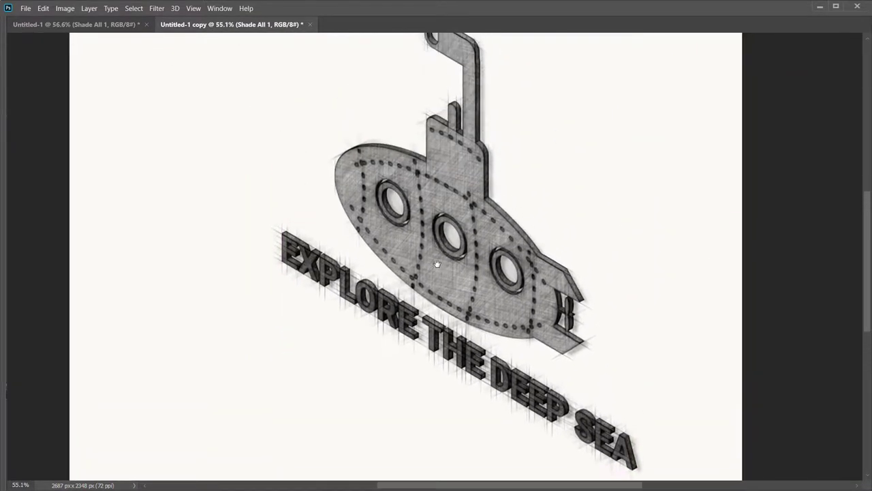
click(219, 8)
mouse_move(227, 19)
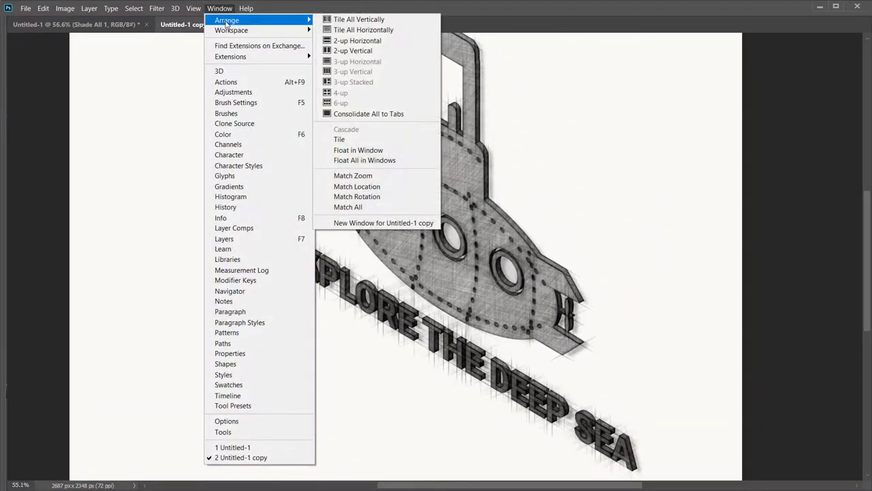
Arrange the two submarine sketches 2-up Vertical and center each one in its pane.
click(352, 50)
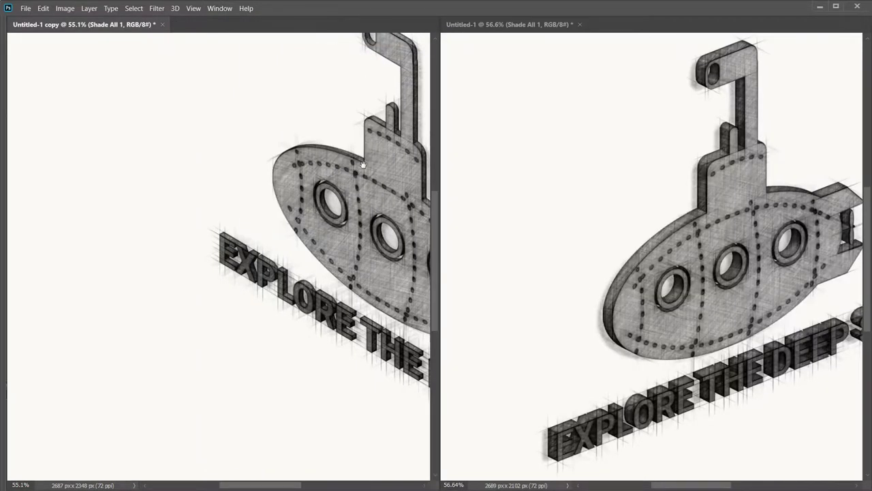
scroll(362, 164, down, 2)
scroll(334, 173, down, 2)
scroll(300, 184, down, 2)
scroll(261, 198, down, 1)
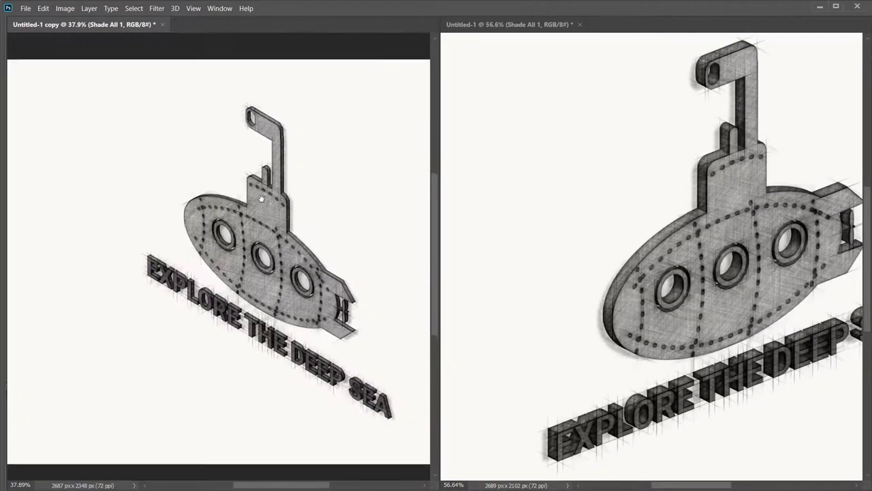
drag(261, 198, 231, 196)
scroll(238, 225, up, 1)
scroll(256, 225, up, 1)
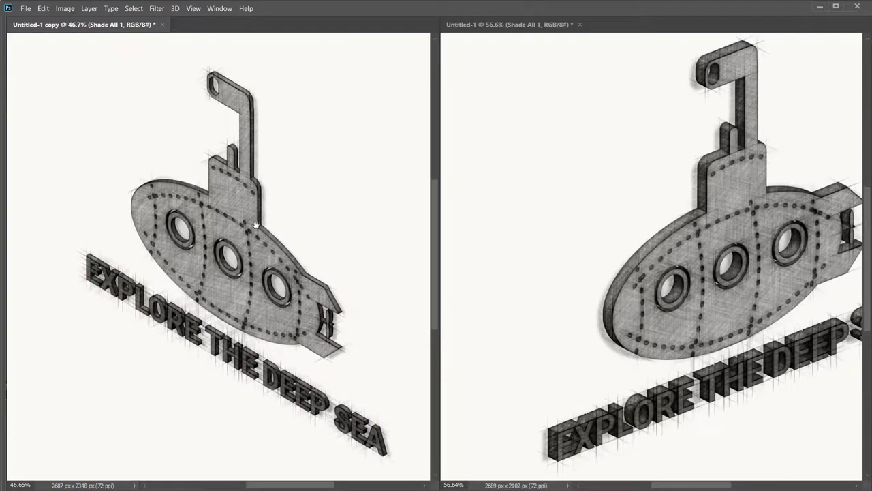
click(717, 212)
scroll(722, 208, down, 1)
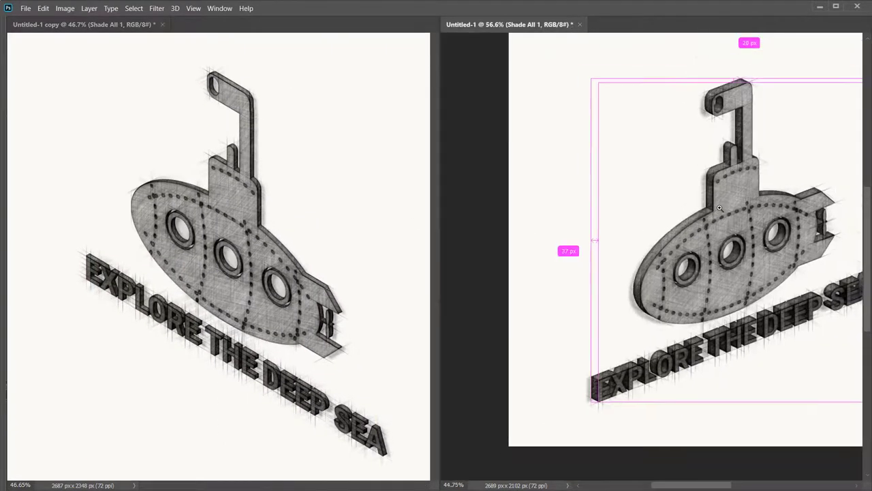
drag(729, 206, 675, 212)
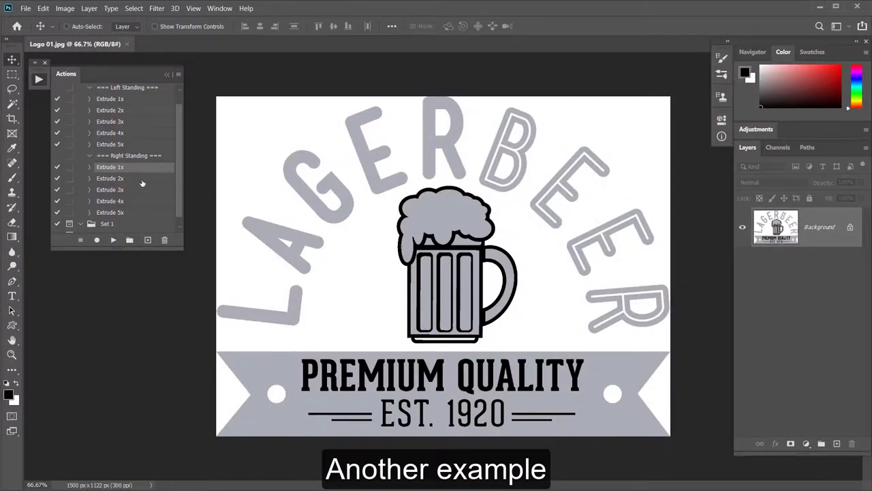
Apply the Left Standing > Extrude 2x action to the LagerBeer logo.
click(118, 180)
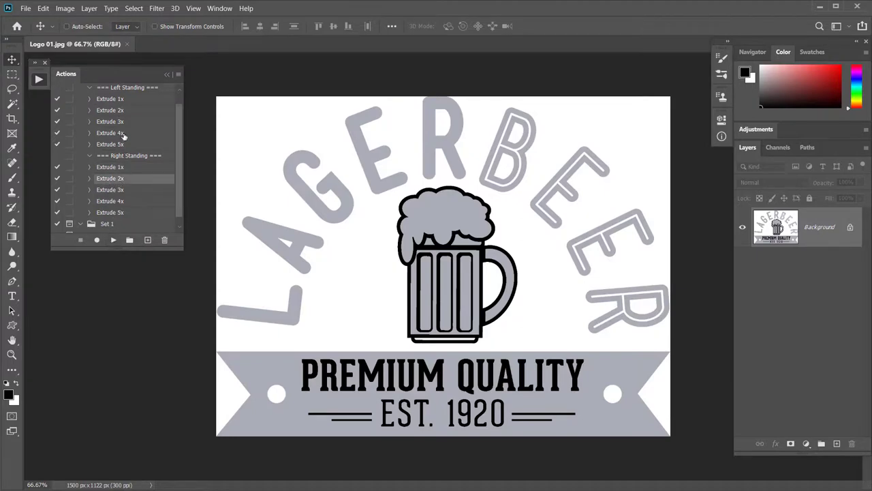
click(120, 111)
click(114, 240)
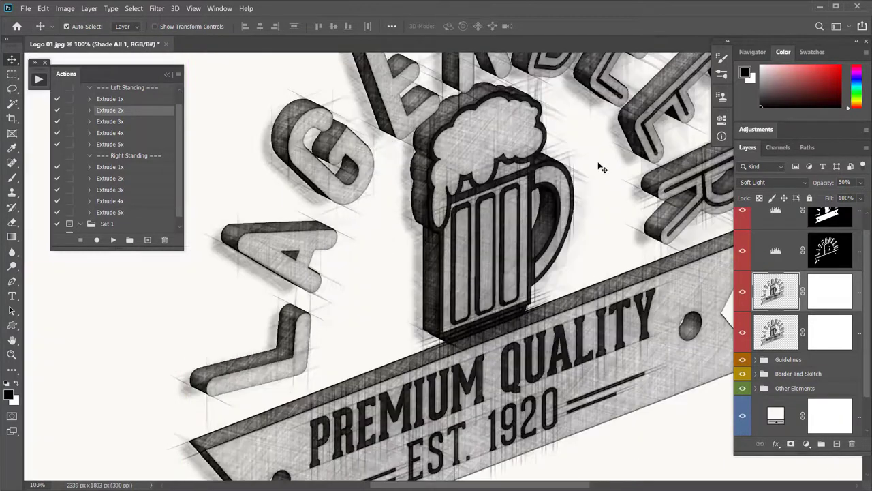
Inspect the sketched LagerBeer letters and PREMIUM QUALITY banner up close, then fit to screen.
key(Tab)
mouse_move(597, 166)
mouse_down()
mouse_move(567, 301)
mouse_move(588, 195)
mouse_up()
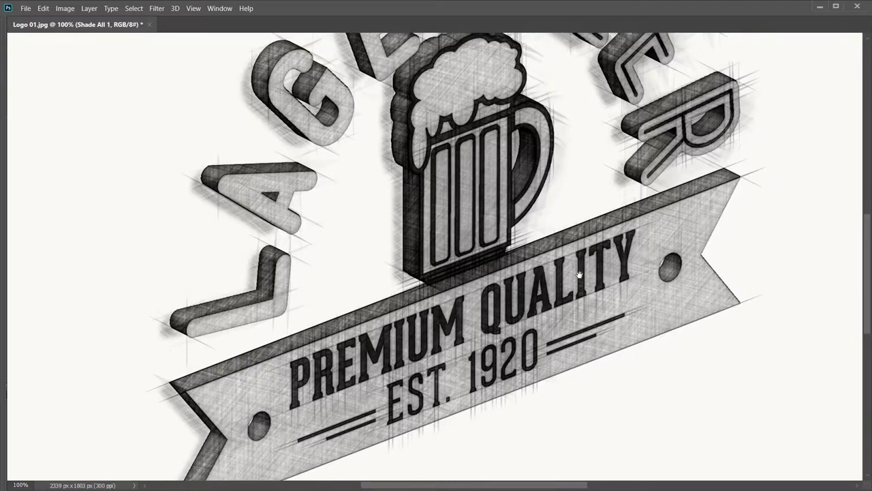
drag(578, 274, 585, 223)
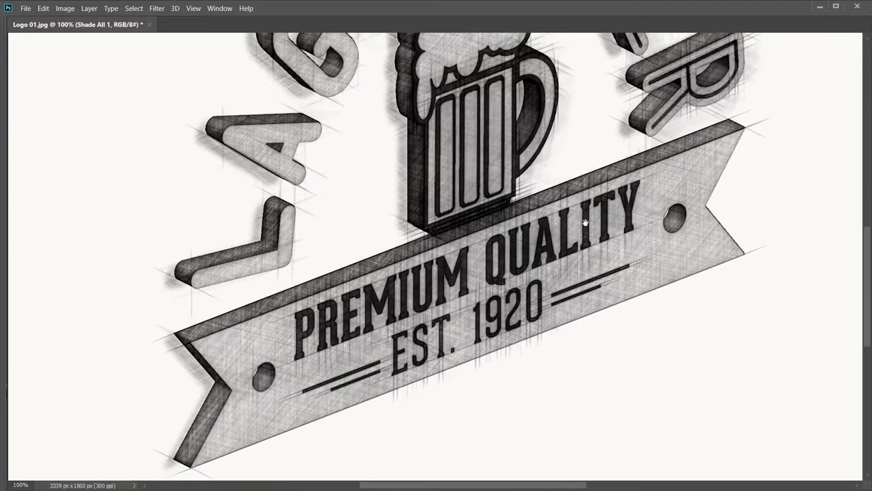
key(ctrl+0)
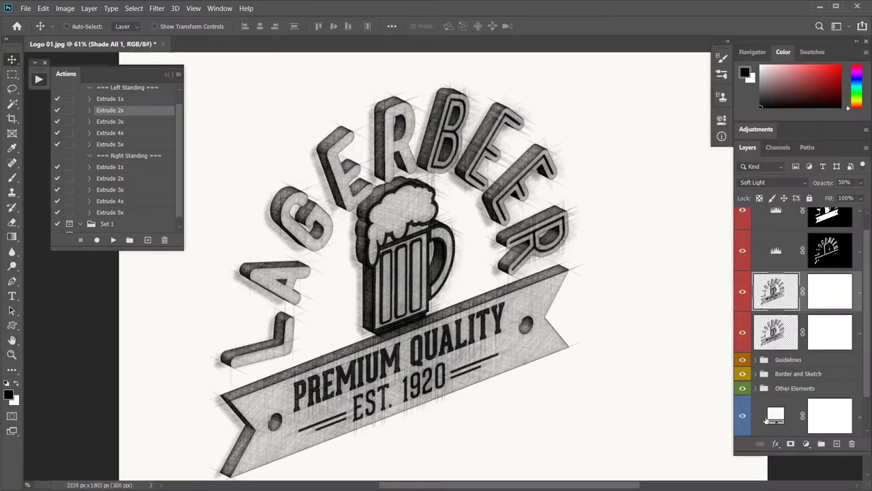
Compare the sketch against the flat original via the Background layer, then hide panels.
scroll(790, 341, down, 2)
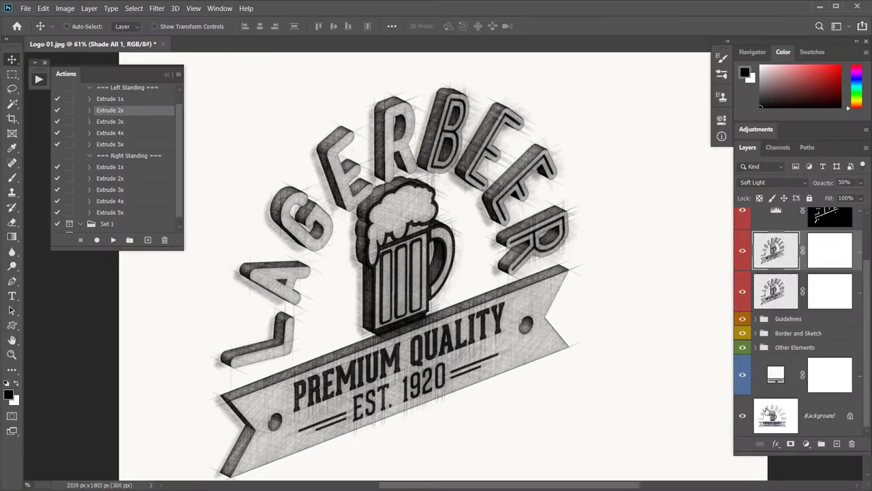
alt+click(741, 417)
alt+click(742, 417)
key(Tab)
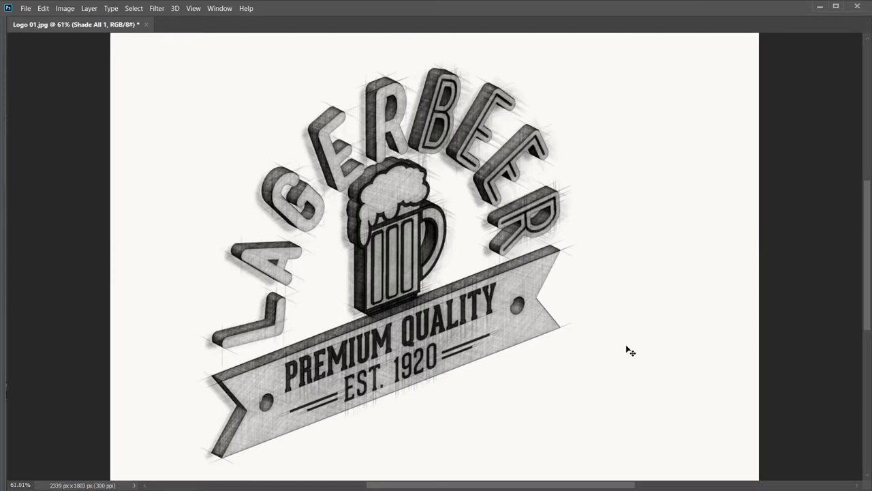